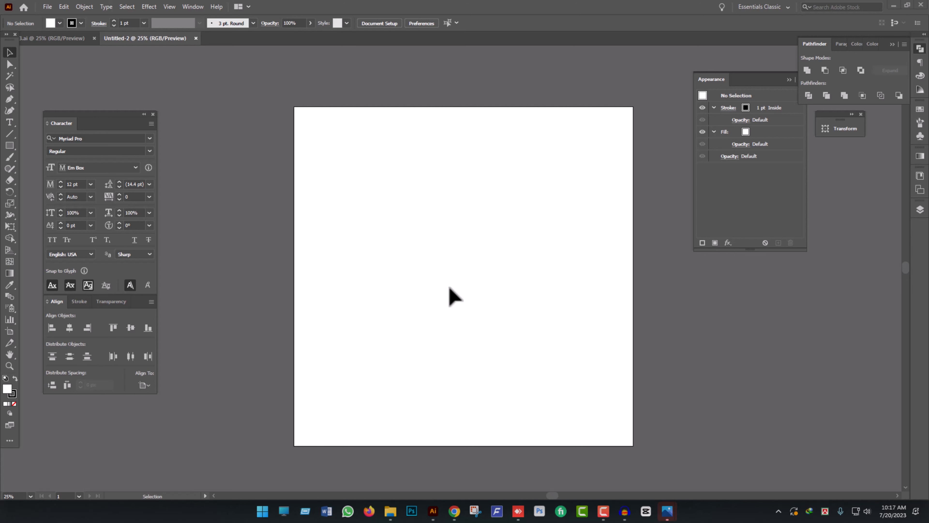
- Draw a square about 736 px wide in the lower-right part of the artboard
right_click(9, 146)
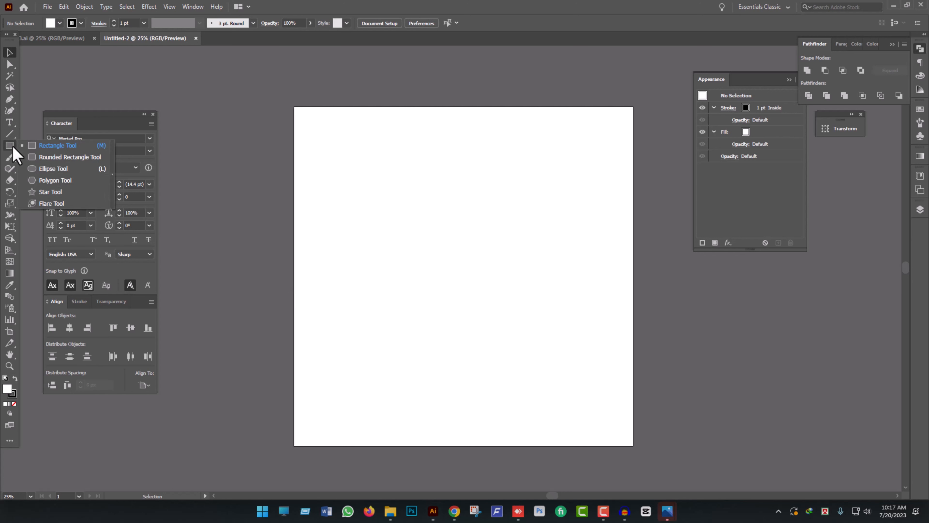
click(58, 146)
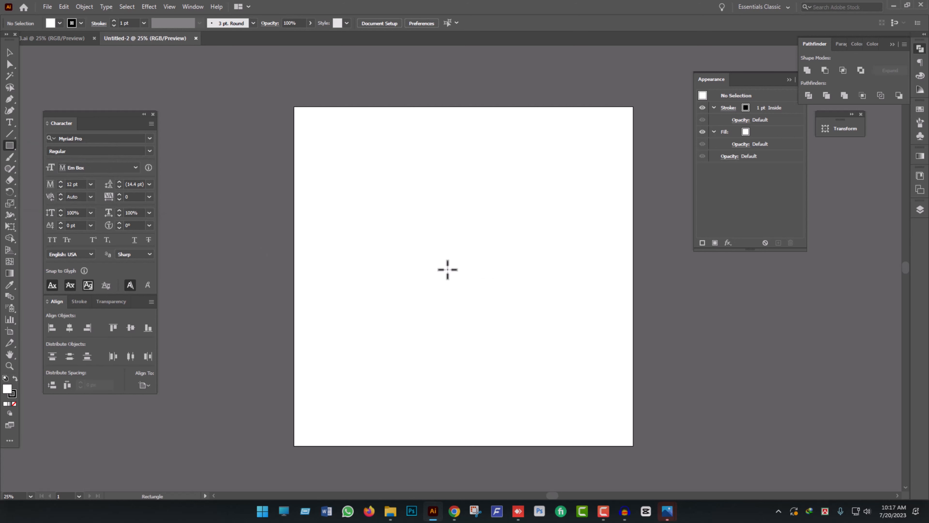
drag(447, 269, 572, 394)
click(10, 52)
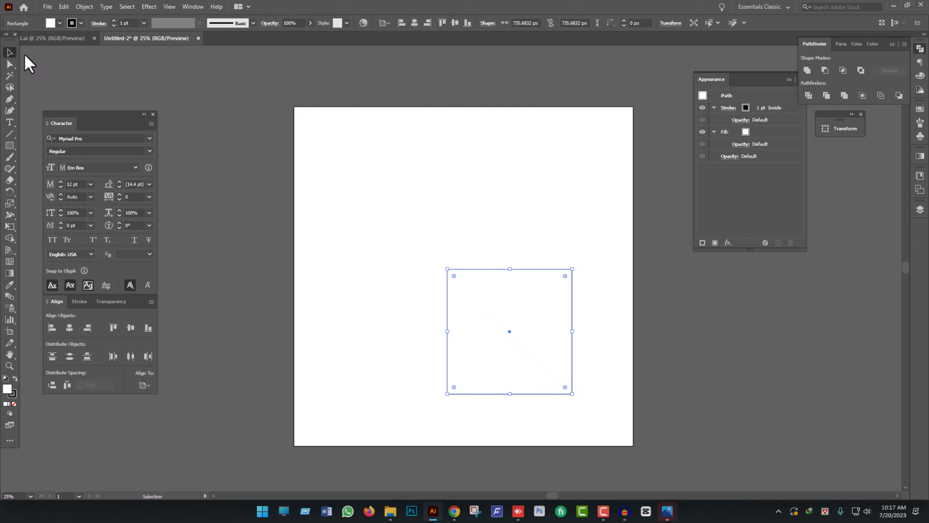
- Remove the square's stroke and fill it with near-black
click(81, 23)
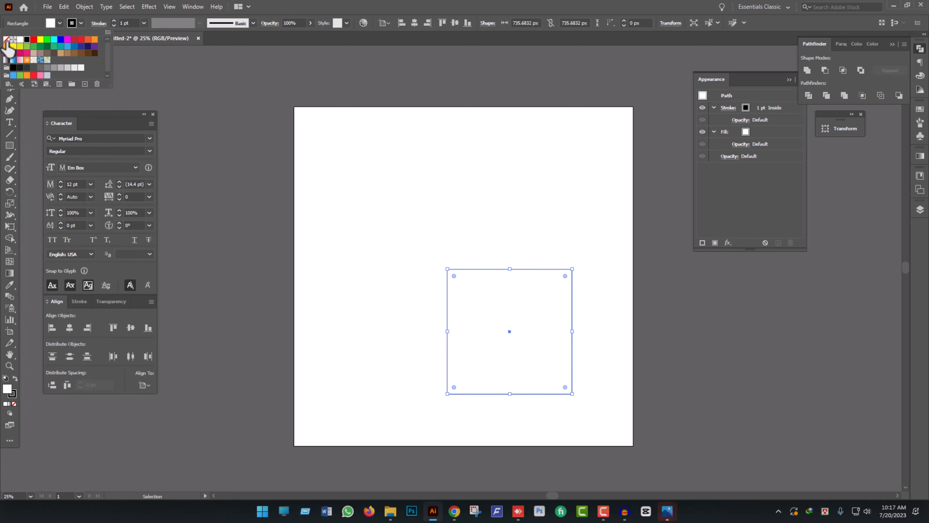
click(6, 39)
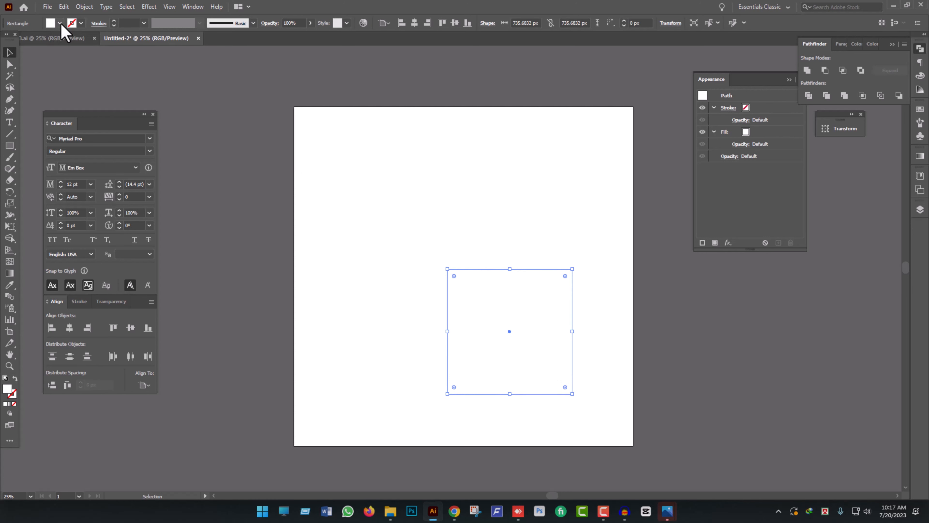
click(60, 23)
click(12, 67)
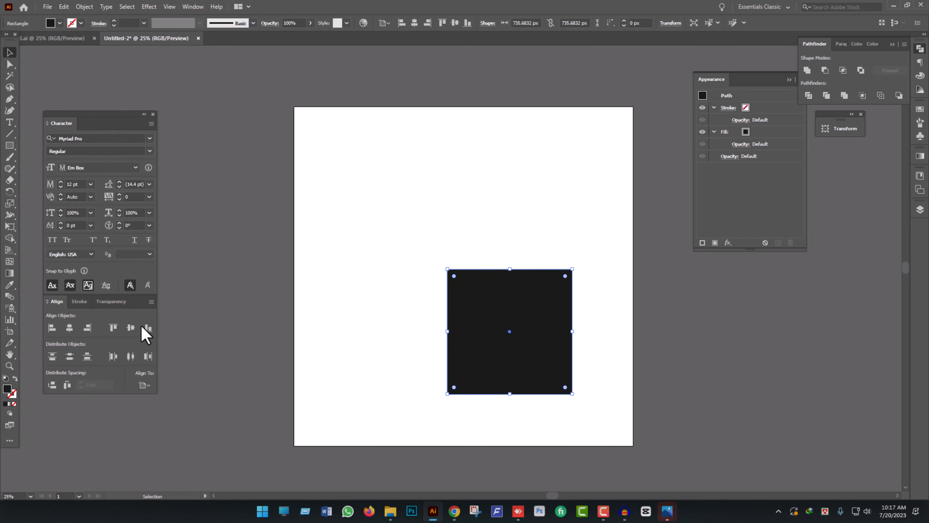
- Center the dark square horizontally and vertically on the artboard
click(69, 327)
click(131, 327)
click(578, 322)
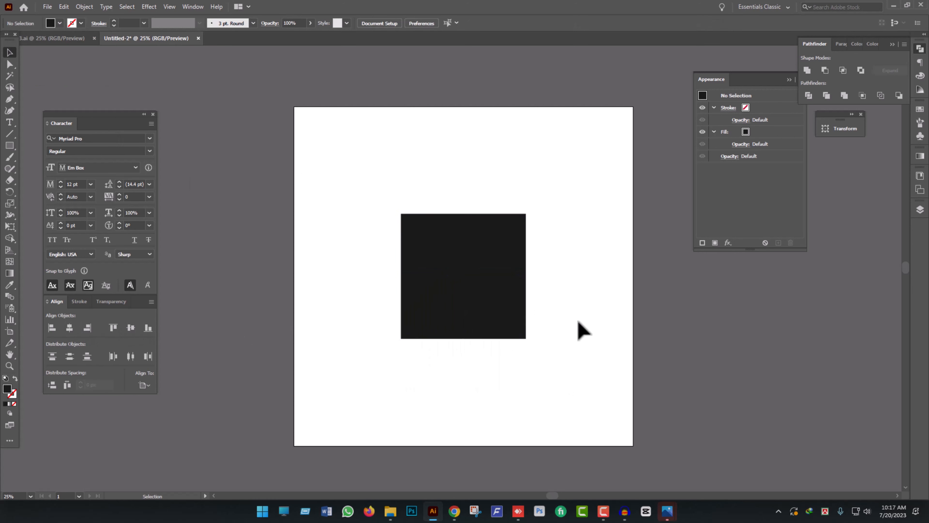
- Reshape the square into a rectangle about 847 px wide and 736 px tall, sitting slightly lower on the artboard
click(482, 303)
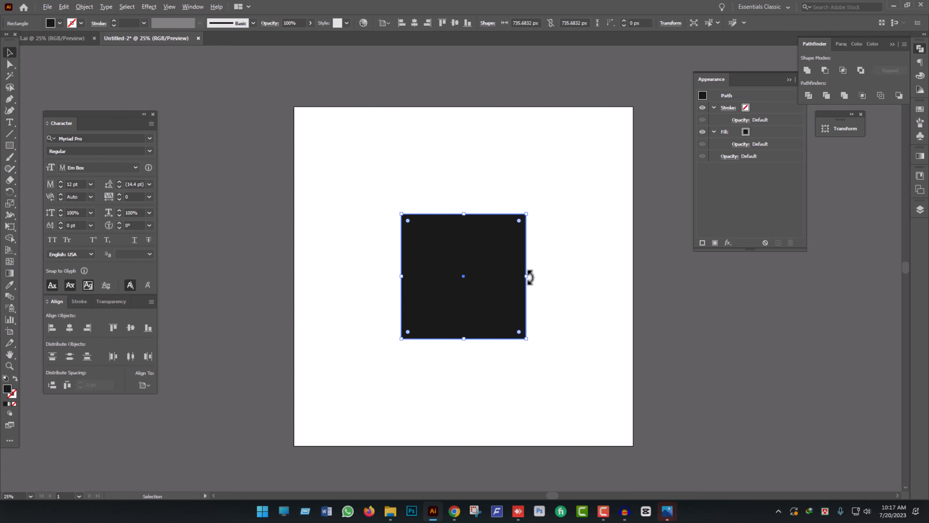
drag(531, 278, 514, 308)
click(578, 297)
click(516, 283)
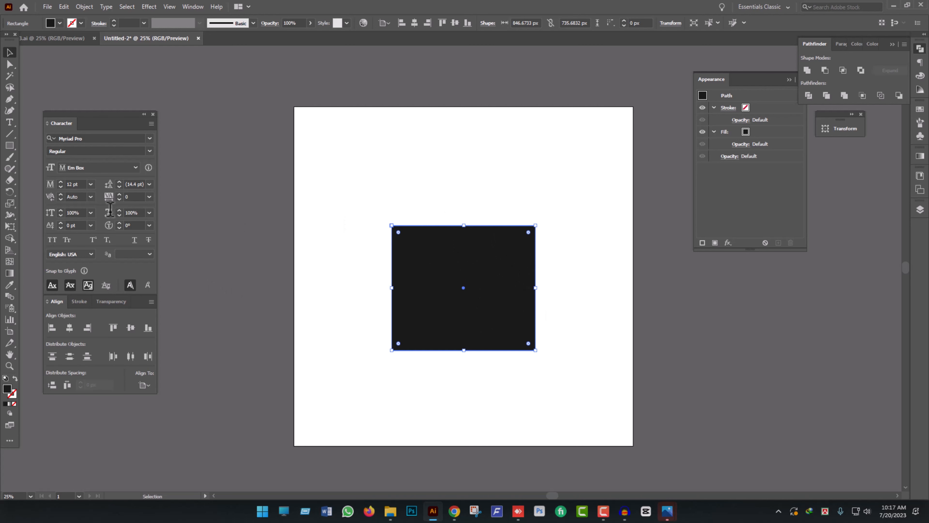
- Add an anchor point at the middle of the rectangle's top edge and pull it upward into a roof-like peak
click(9, 100)
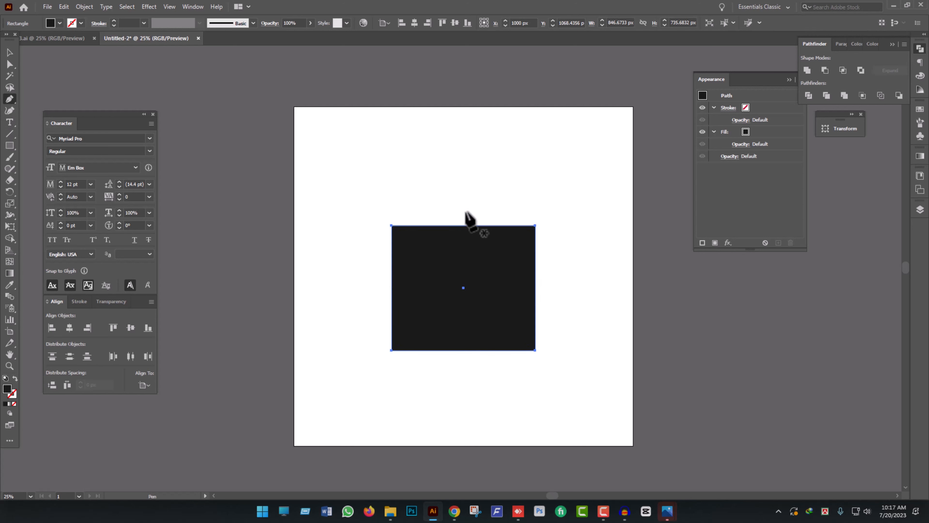
click(464, 225)
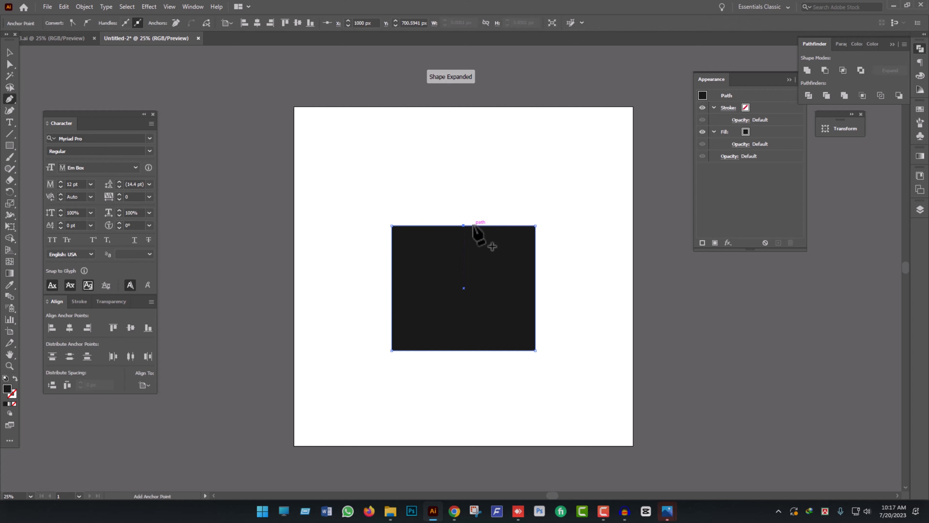
key(a)
drag(464, 226, 467, 186)
click(586, 300)
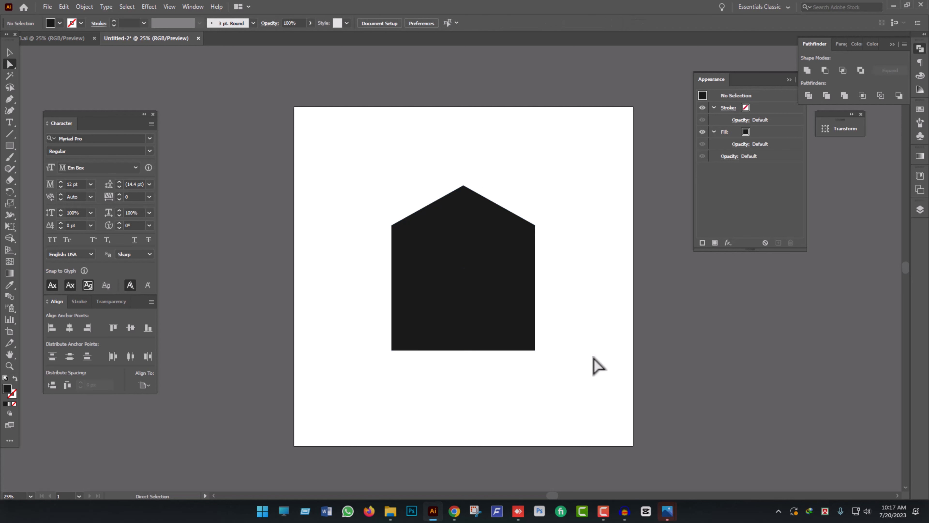
- Raise the two bottom anchor points so the house shape is about 758 px tall
drag(599, 381, 347, 326)
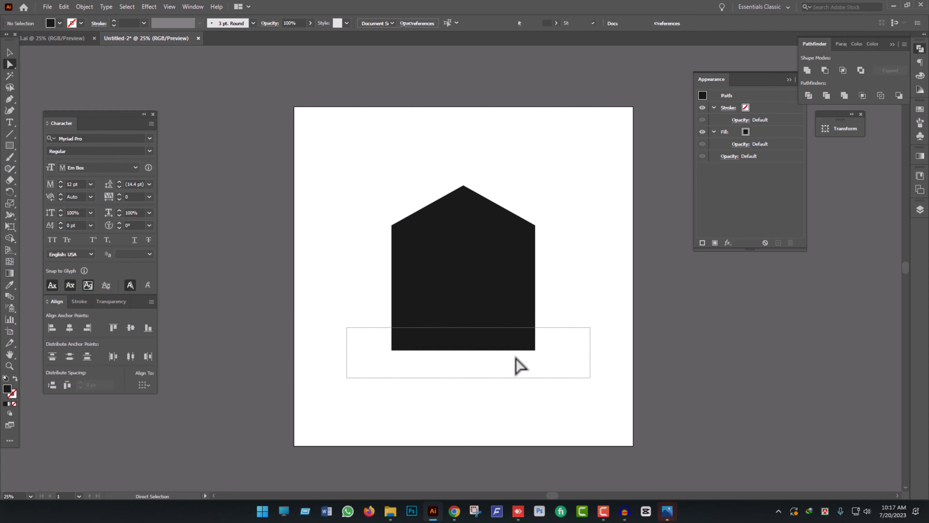
drag(537, 352, 563, 364)
click(291, 150)
click(9, 52)
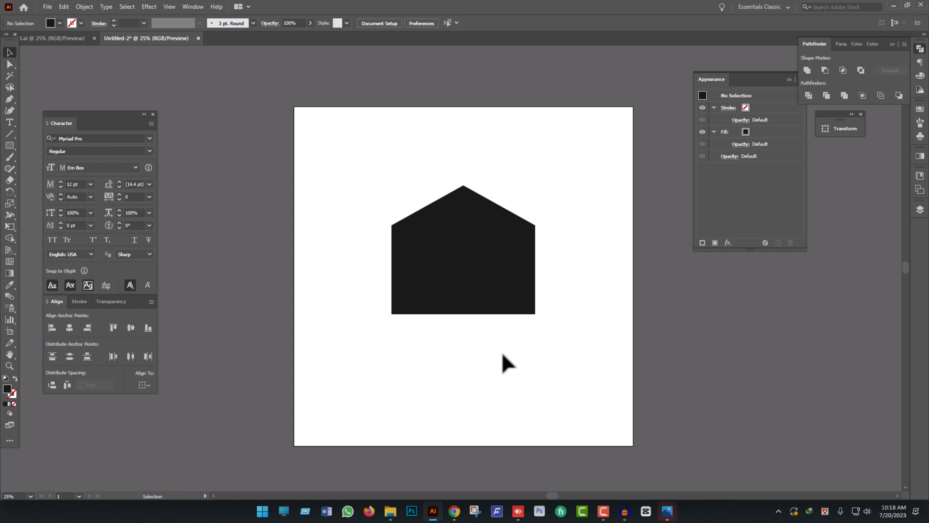
- Round all corners of the house shape to a radius of about 122 px and center it on the artboard
click(479, 263)
key(a)
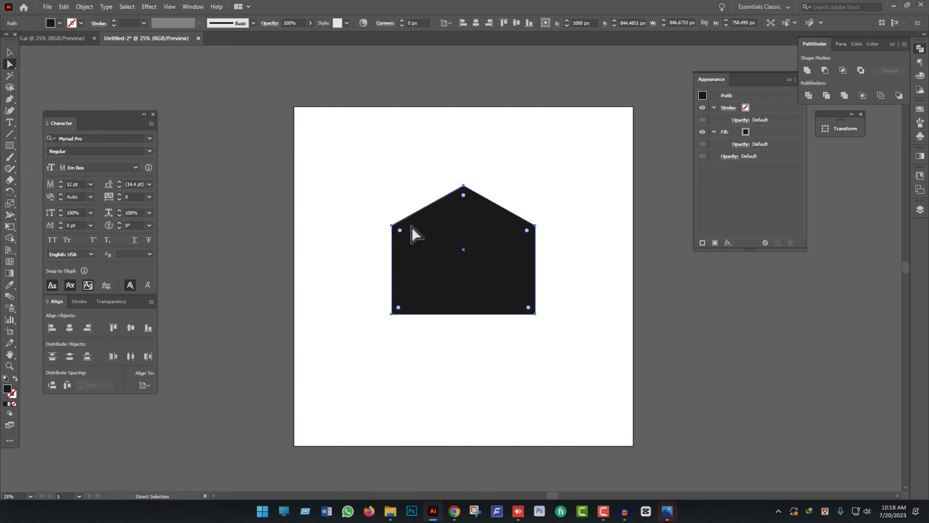
drag(403, 231, 413, 241)
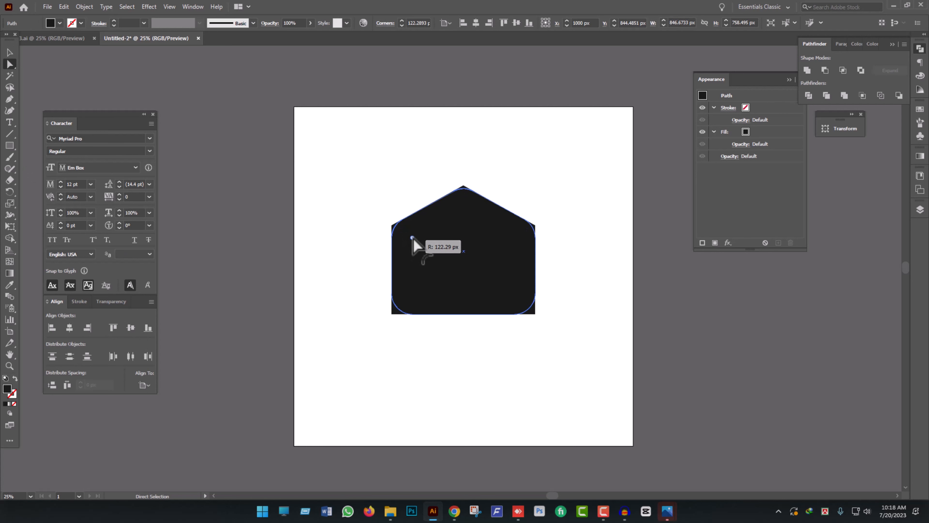
click(9, 53)
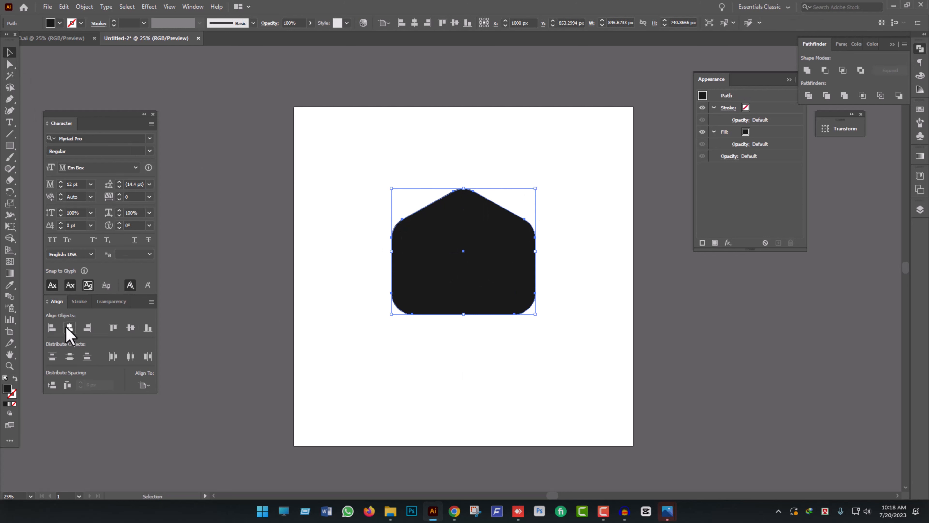
click(131, 327)
click(532, 387)
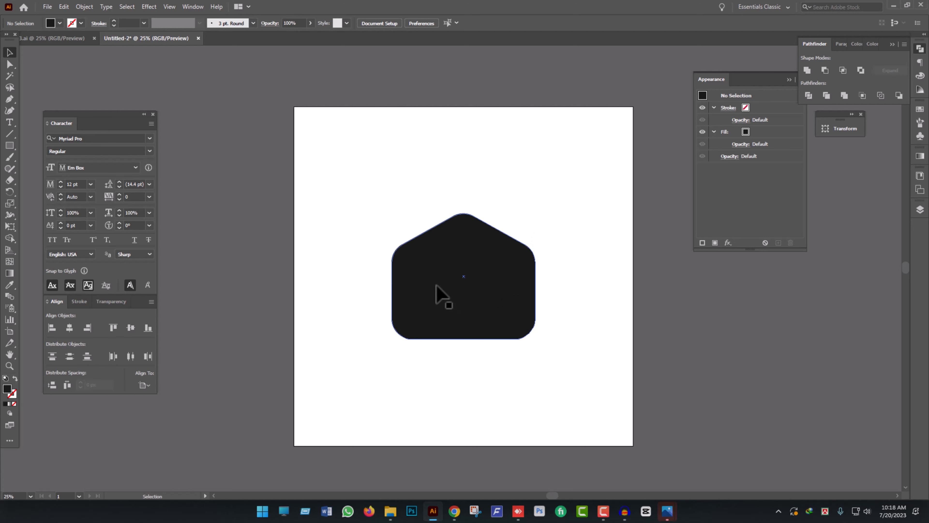
- Draw a narrow vertical rectangle on the empty canvas left of the artboard
click(10, 145)
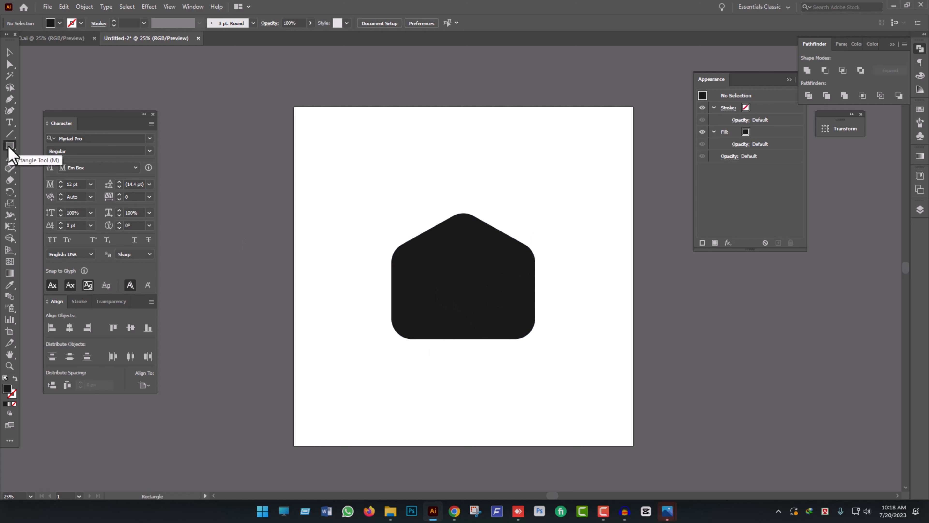
drag(209, 231, 241, 339)
click(15, 49)
click(242, 189)
drag(242, 188, 316, 193)
- Create a three-point star with radii of 25 px and 50 px above the narrow rectangle
click(10, 145)
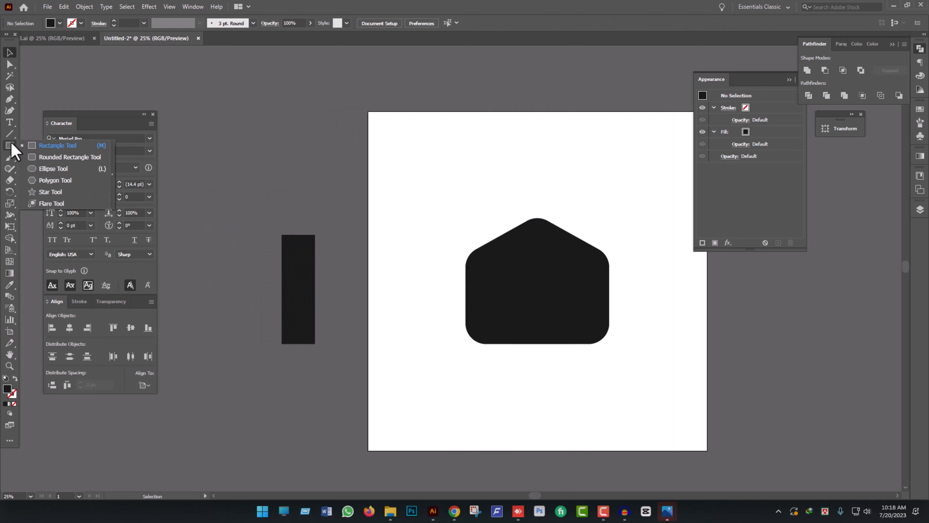
click(58, 191)
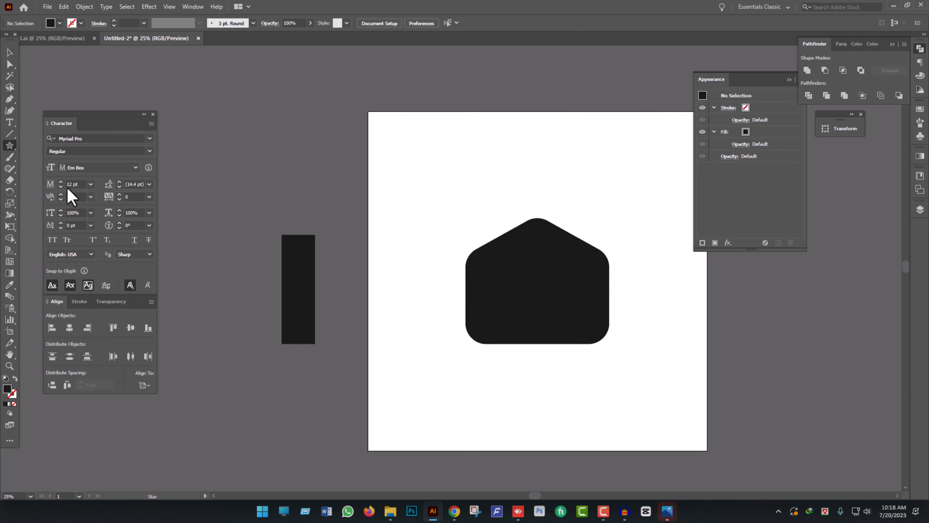
click(267, 196)
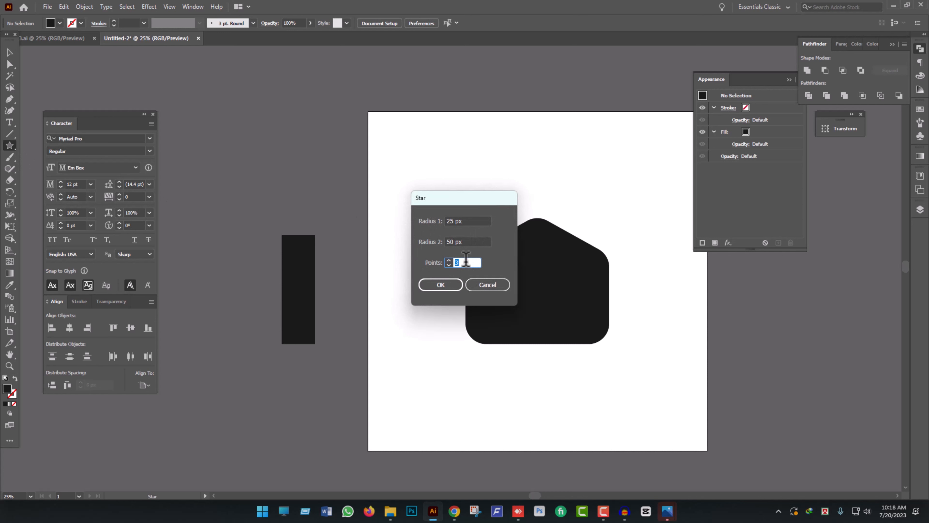
click(449, 284)
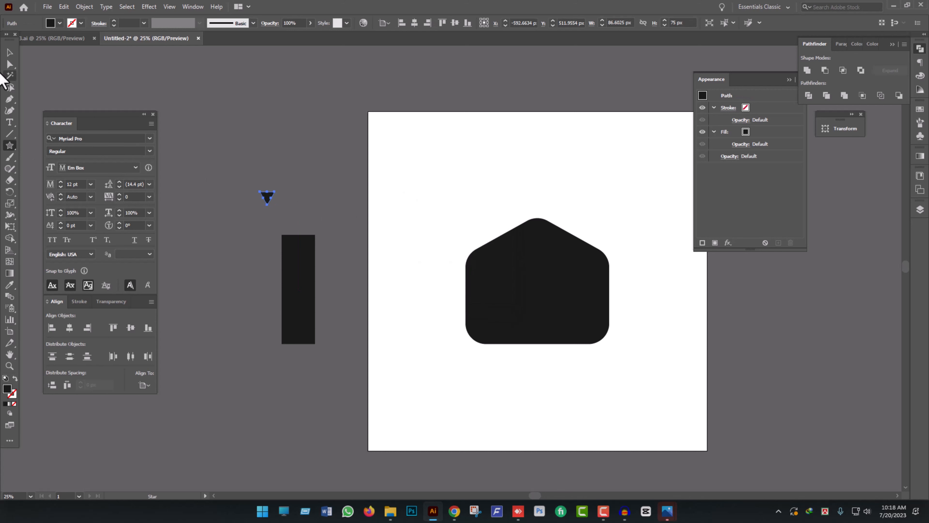
click(9, 52)
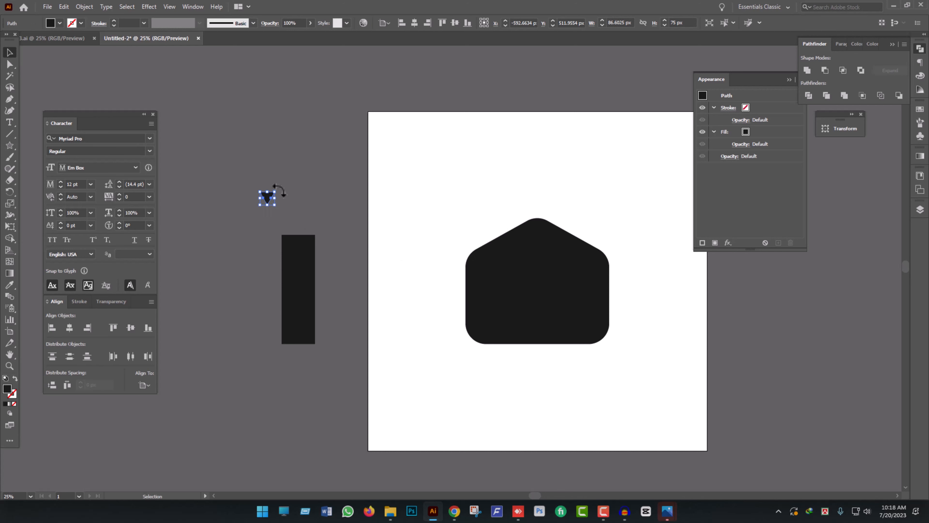
- Turn the small triangle to point upward, enlarge it to about 308 px wide and place it on the rectangle's top end
drag(280, 190, 260, 233)
drag(282, 200, 305, 235)
scroll(305, 234, up, 2)
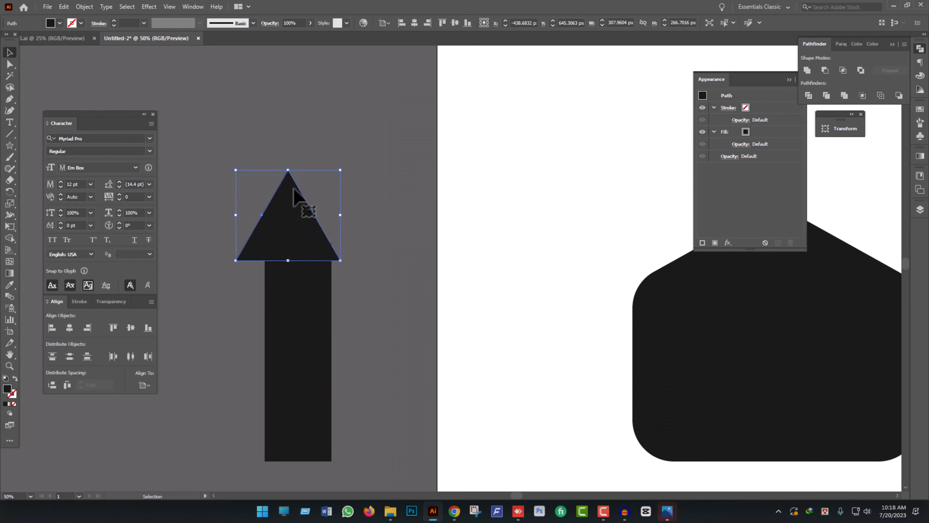
- Center the triangle and the narrow rectangle horizontally and resize the triangle to about 272 by 199 px
shift+click(297, 316)
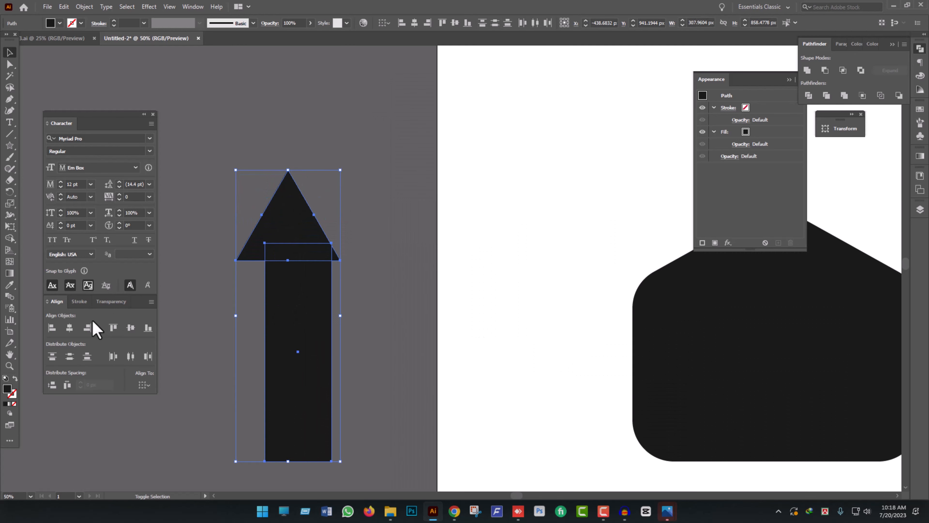
click(69, 327)
click(303, 218)
drag(295, 170, 295, 184)
click(335, 276)
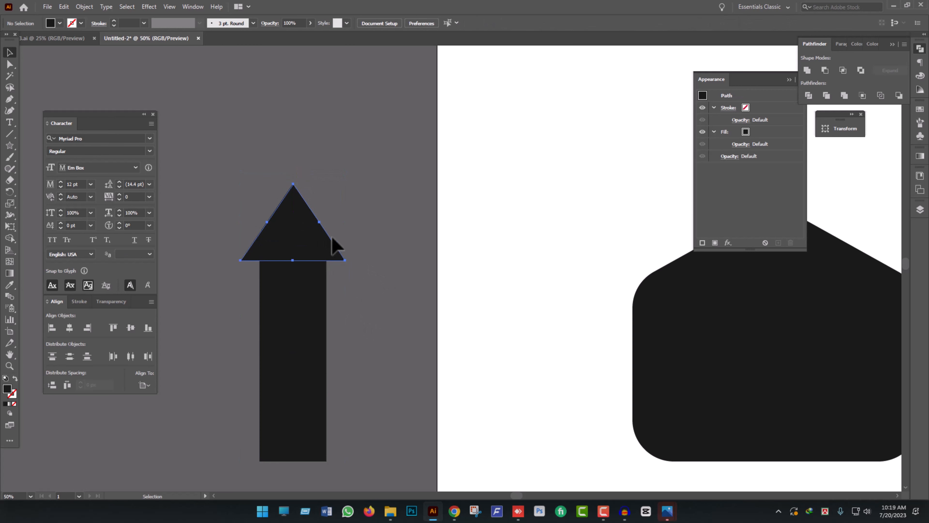
shift+click(332, 244)
drag(344, 227, 338, 225)
click(372, 325)
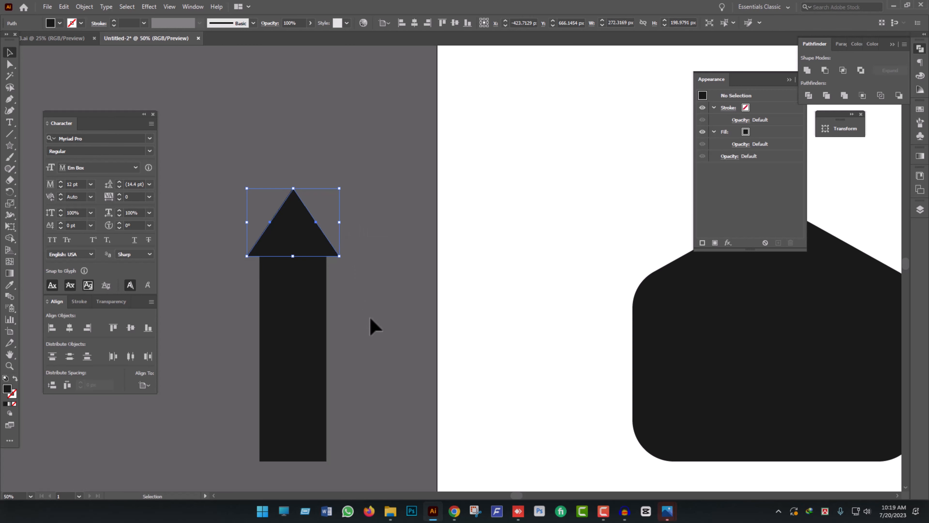
- Enlarge the triangle to about 353 px wide to form a broader arrowhead
scroll(313, 271, down, 2)
click(302, 161)
drag(293, 143, 294, 123)
click(381, 307)
scroll(375, 299, down, 4)
scroll(375, 298, down, 1)
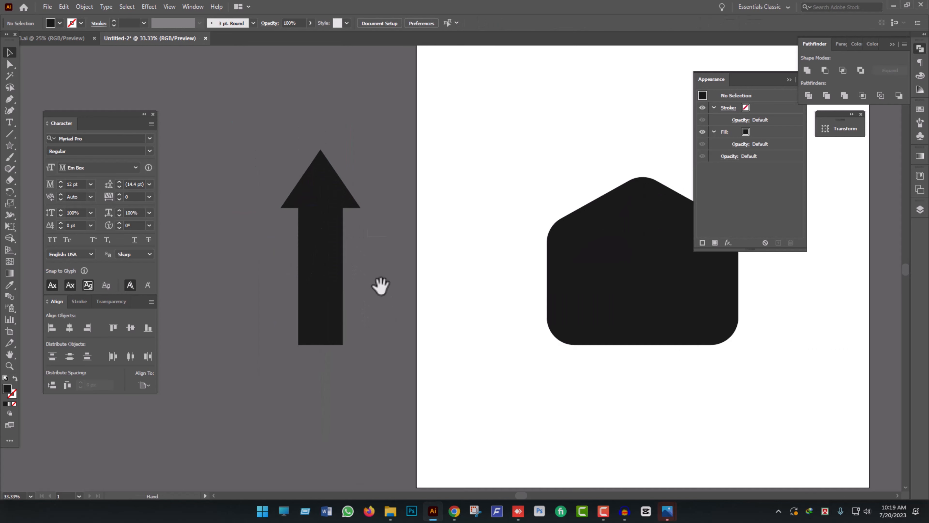
drag(381, 286, 348, 315)
click(337, 311)
scroll(347, 311, up, 1)
click(361, 332)
click(337, 319)
click(406, 359)
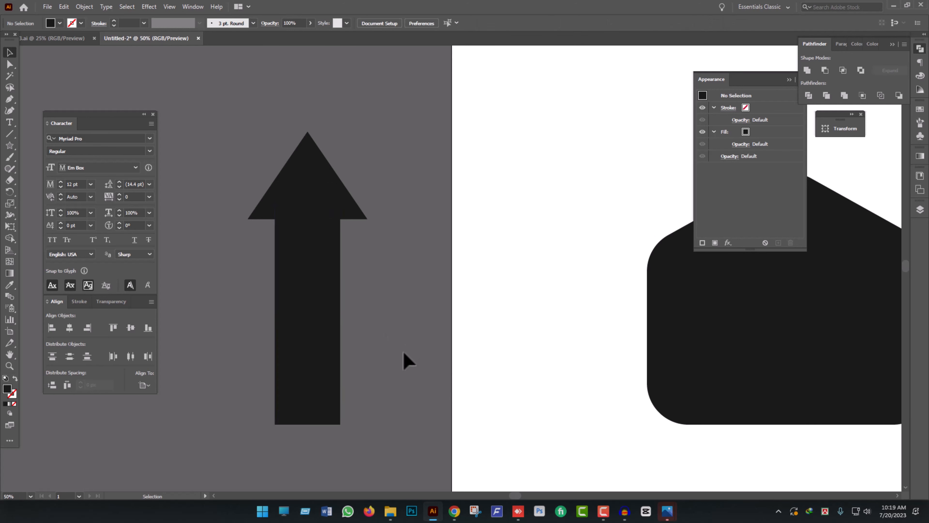
- Unite the arrowhead triangle and the narrow rectangle into a single arrow shape with Pathfinder
scroll(406, 363, down, 1)
drag(370, 357, 300, 218)
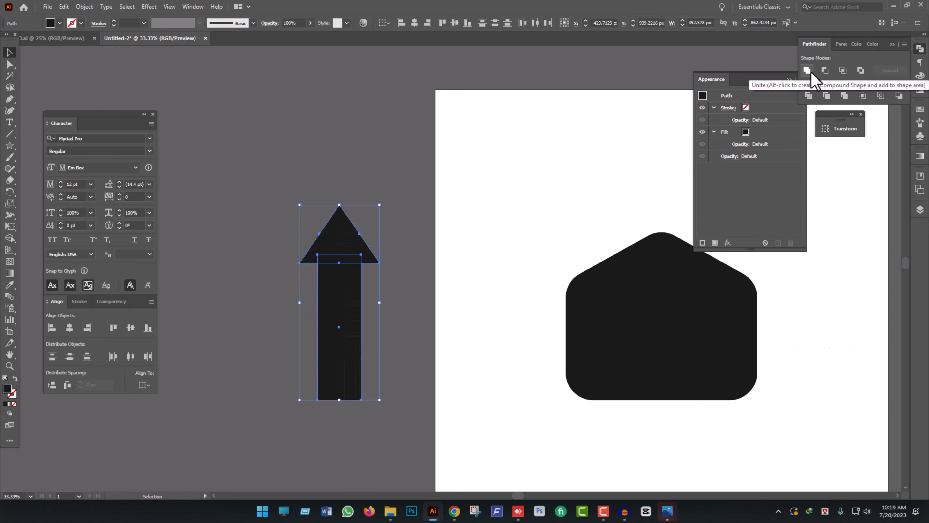
click(193, 7)
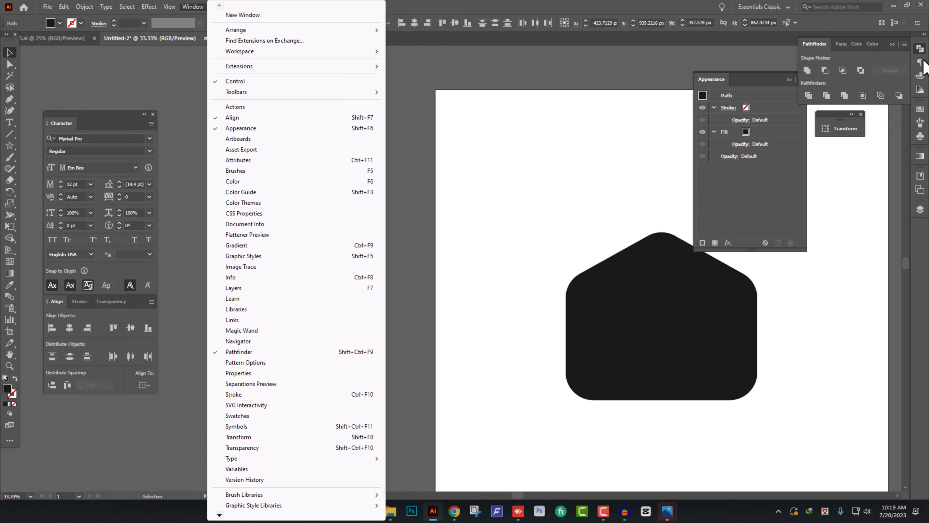
click(921, 52)
click(920, 51)
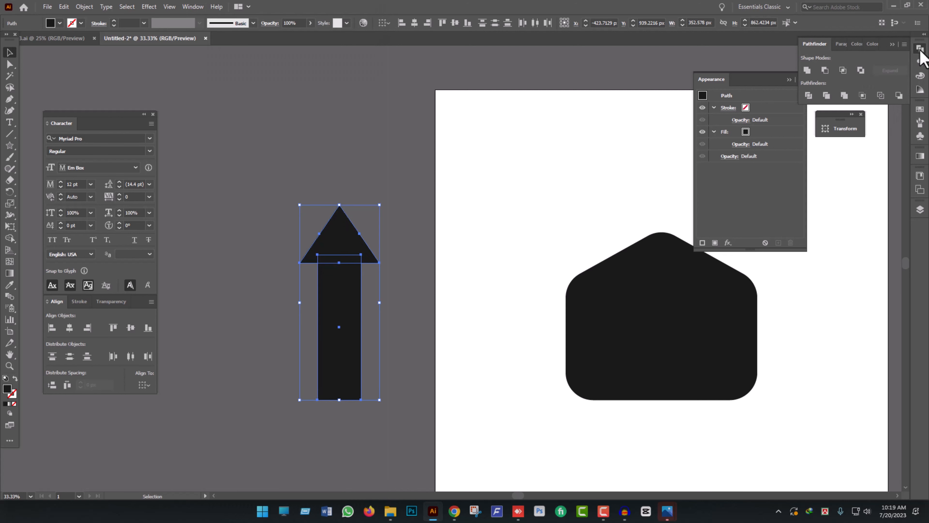
click(193, 6)
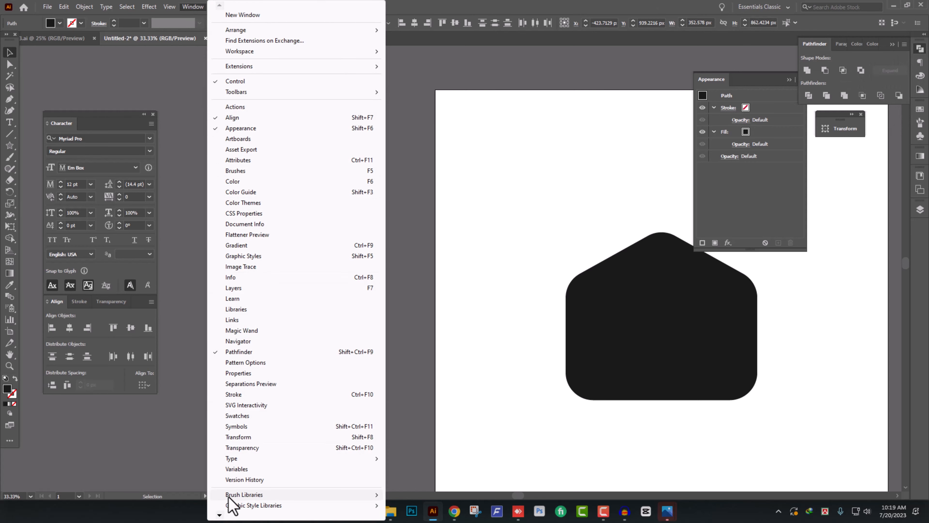
mouse_move(219, 514)
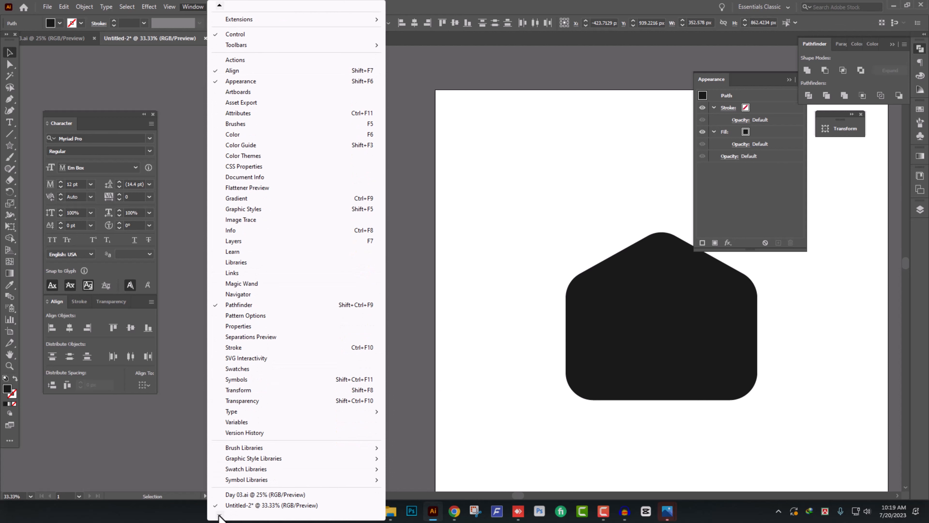
click(248, 306)
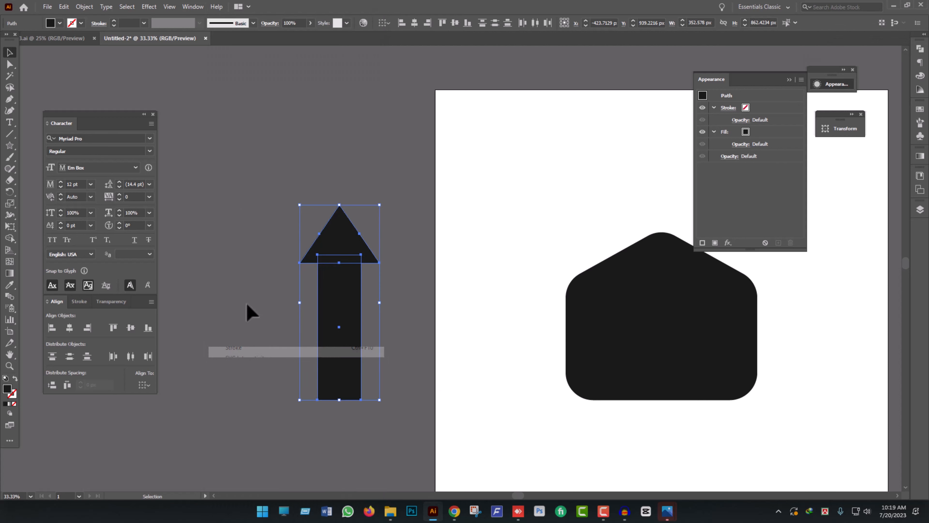
click(193, 7)
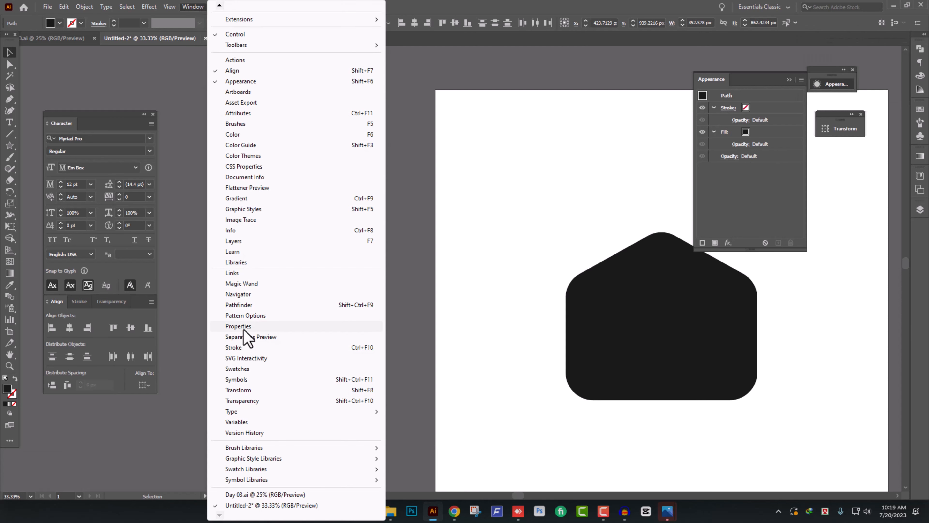
click(246, 305)
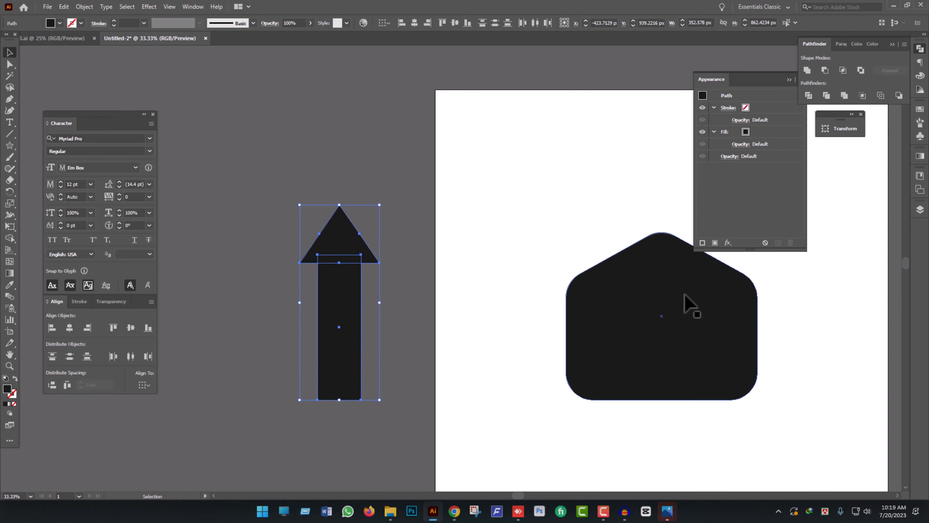
click(808, 71)
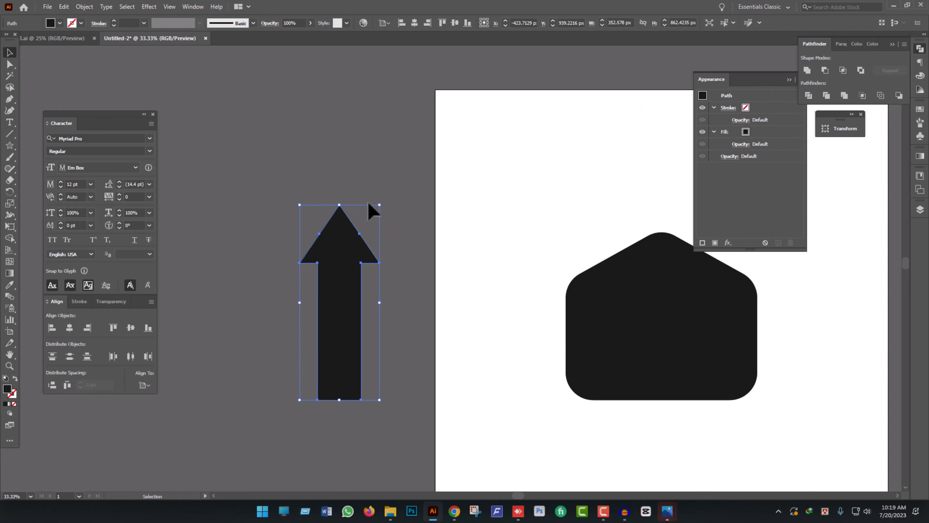
- Rotate the united arrow 90 degrees clockwise to point right and place it beside the artboard
drag(365, 381, 389, 433)
drag(388, 211, 442, 380)
drag(409, 322, 364, 357)
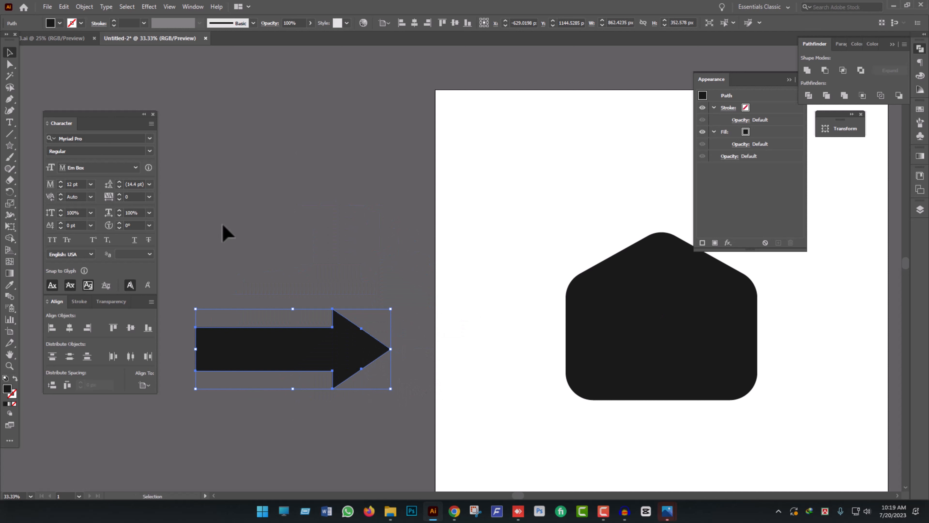
- Apply a horizontal Arc warp to the arrow with a bend of -38% and a horizontal distortion of -13%
click(149, 7)
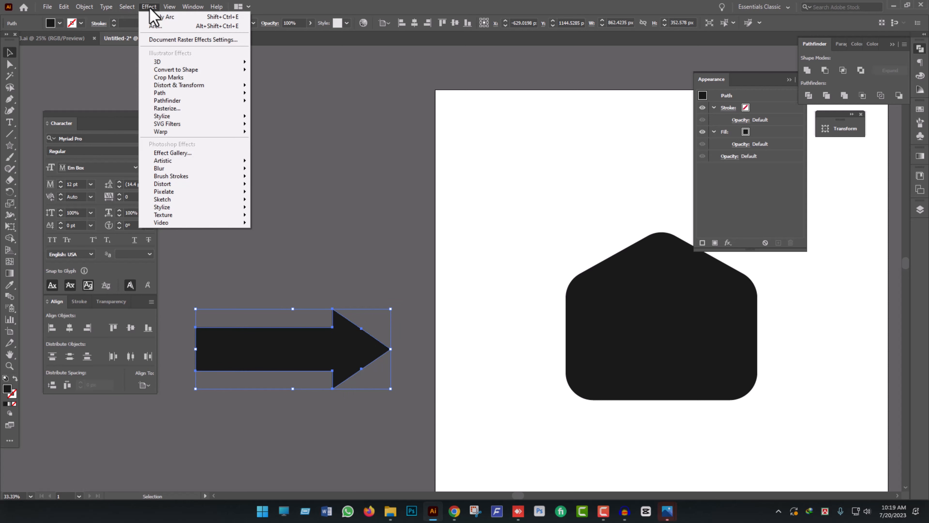
mouse_move(183, 131)
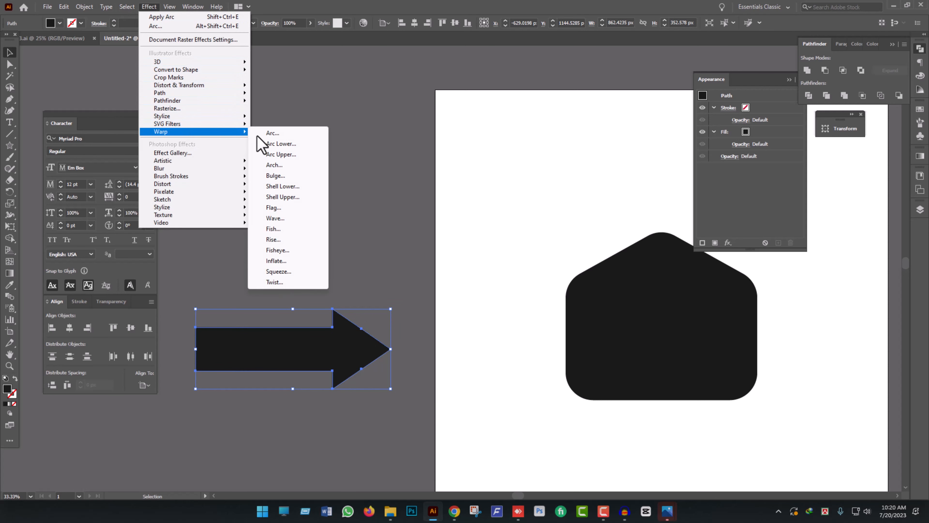
click(281, 136)
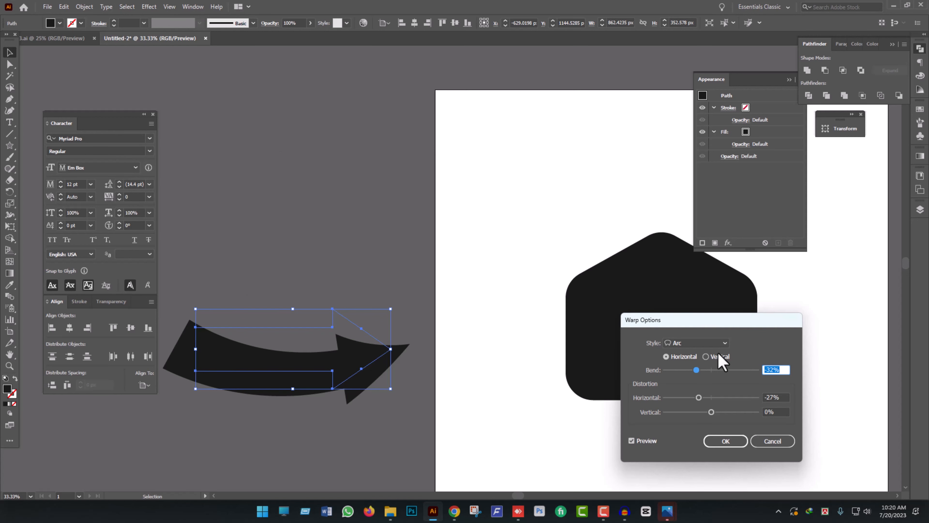
click(692, 346)
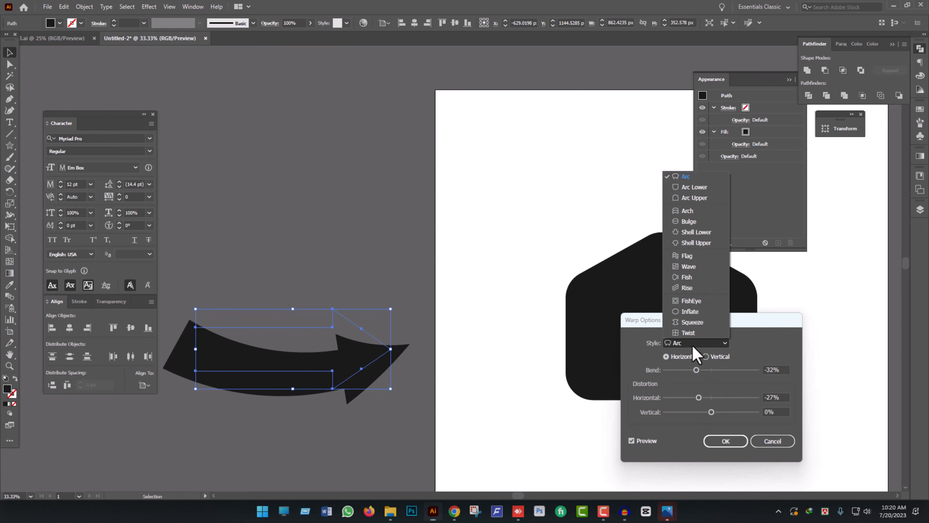
click(684, 177)
drag(696, 371, 697, 371)
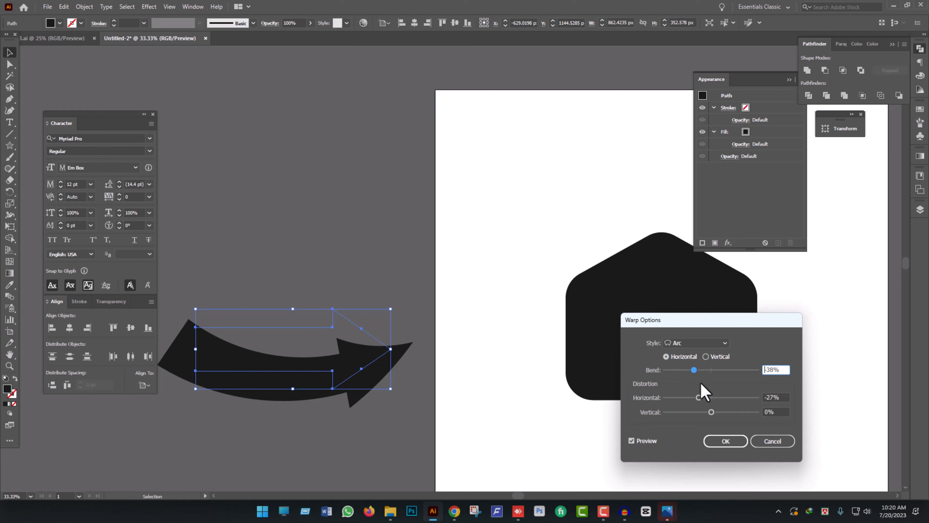
drag(698, 397, 705, 398)
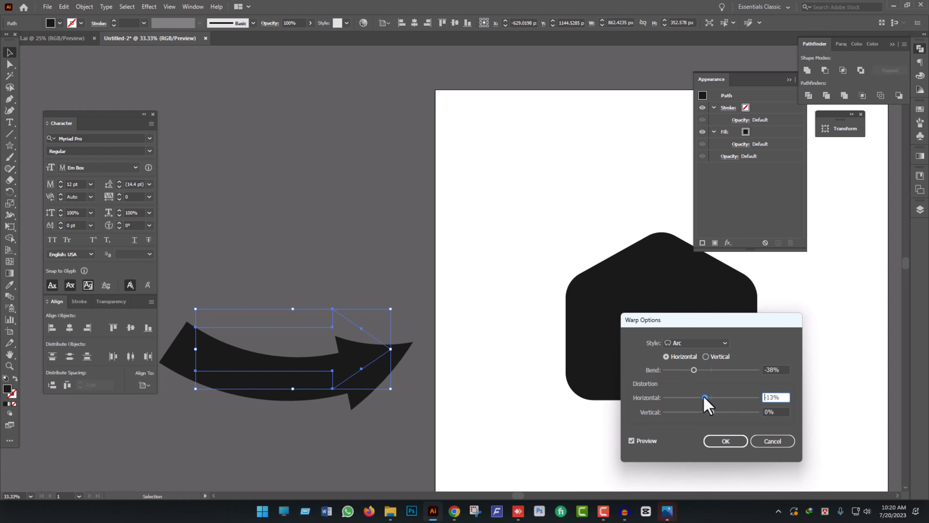
click(717, 442)
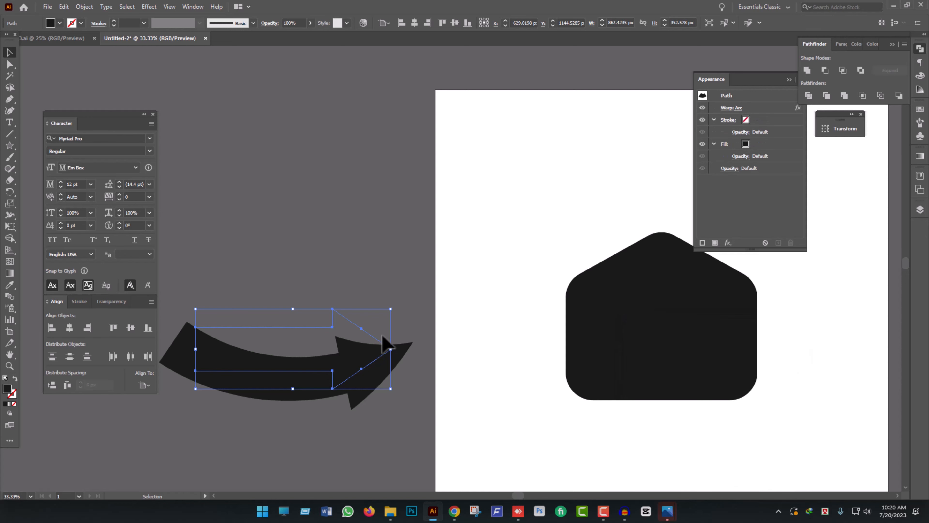
- Expand the appearance of the warped arrow so the curve becomes real path outlines
scroll(420, 386, down, 3)
click(411, 425)
click(609, 299)
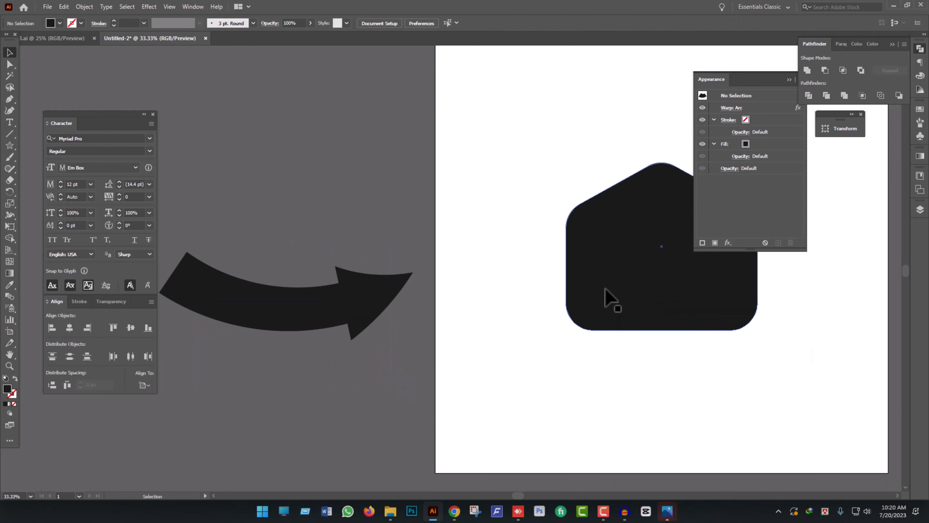
click(318, 324)
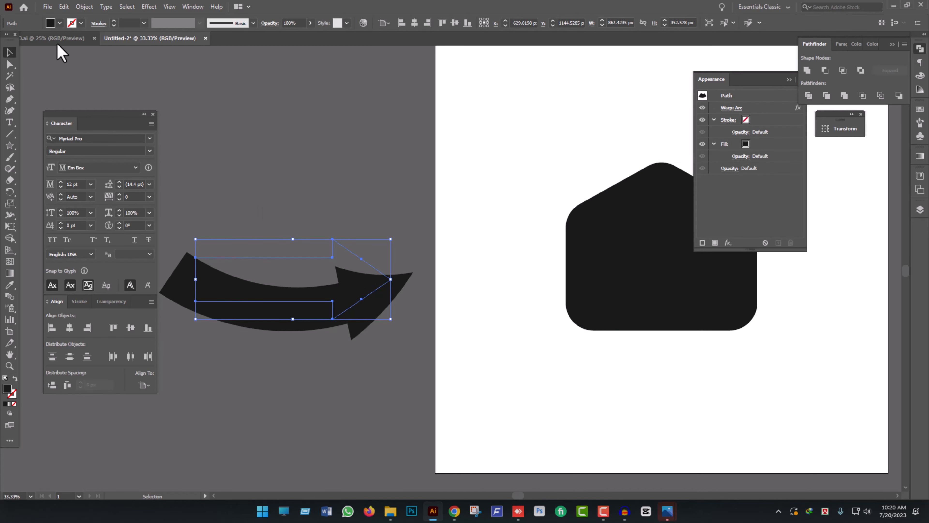
click(84, 7)
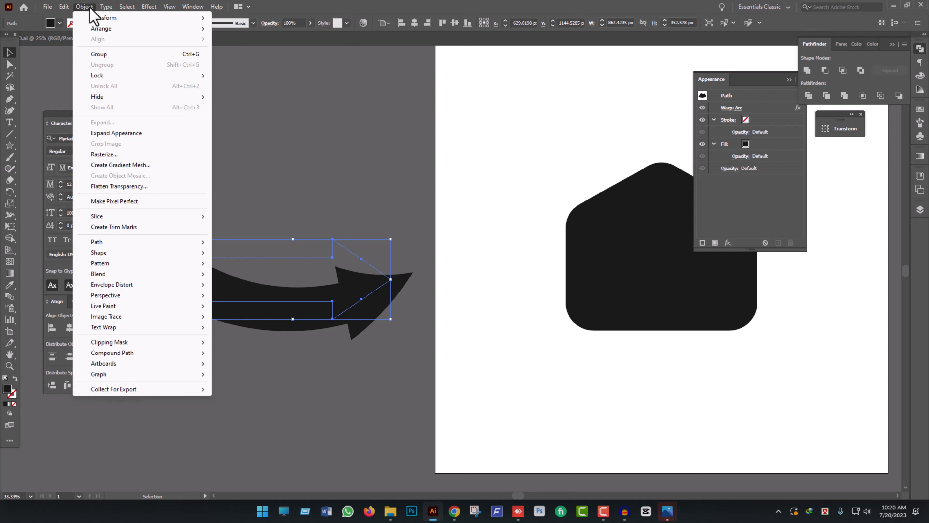
click(128, 136)
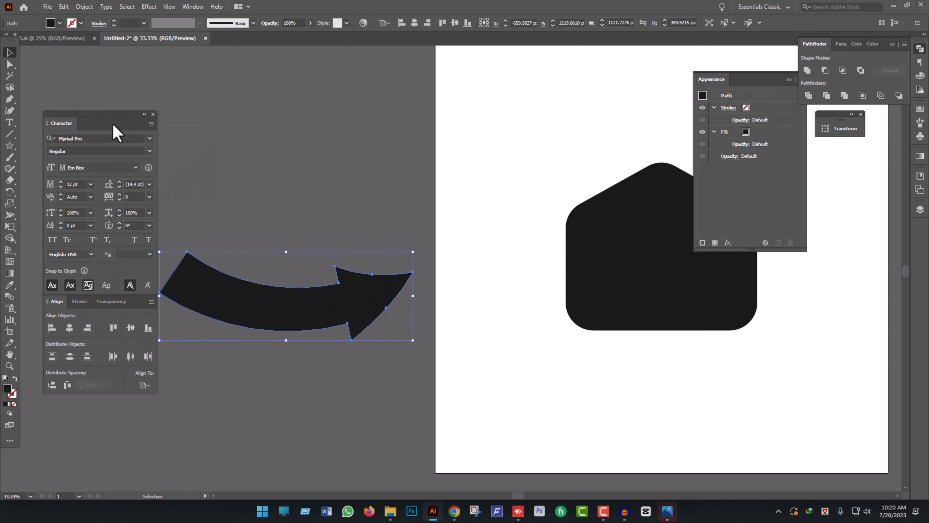
- Fill the curved arrow with white sampled from the artboard using the Eyedropper tool
scroll(396, 334, down, 2)
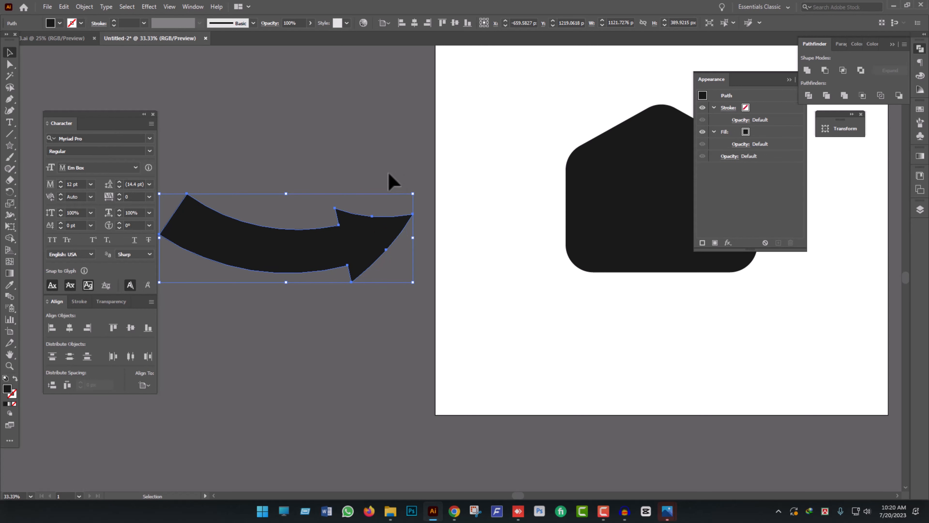
scroll(390, 176, up, 1)
scroll(384, 245, down, 1)
key(i)
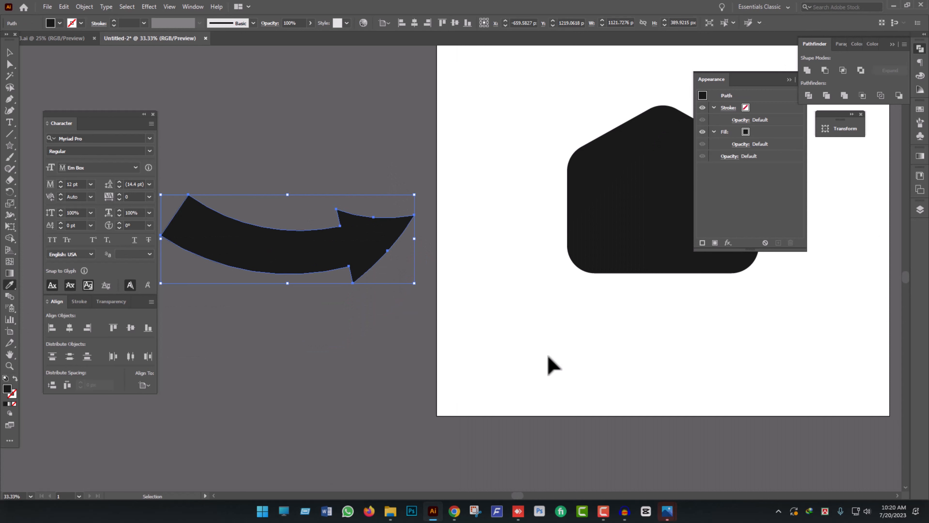
click(548, 356)
click(10, 52)
click(298, 368)
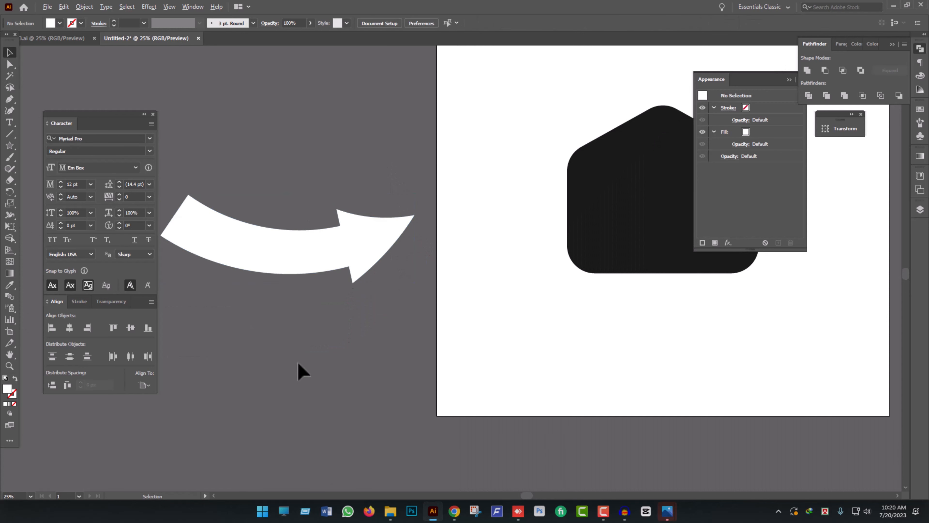
- Move the white arrow over the house's lower left part and rotate it counterclockwise to point up and right
scroll(297, 365, down, 1)
drag(329, 289, 541, 285)
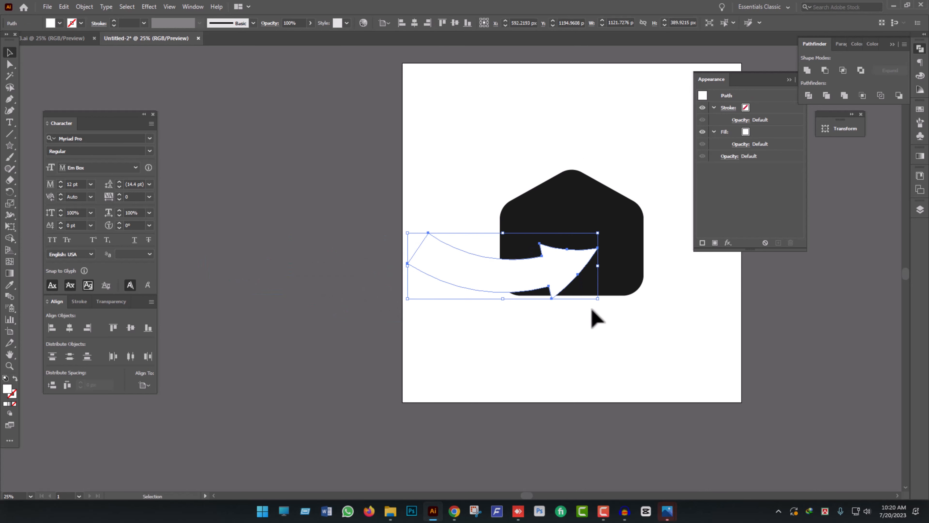
drag(599, 305, 605, 236)
click(581, 344)
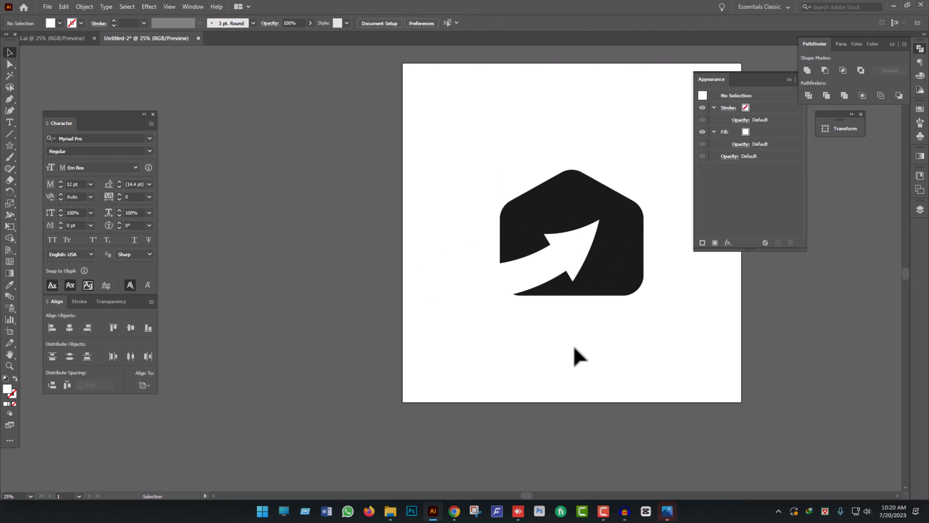
- Enlarge the white arrow slightly to about 1062 by 495 px over the house shape
scroll(585, 351, down, 3)
drag(585, 352, 481, 307)
scroll(475, 293, up, 4)
click(463, 263)
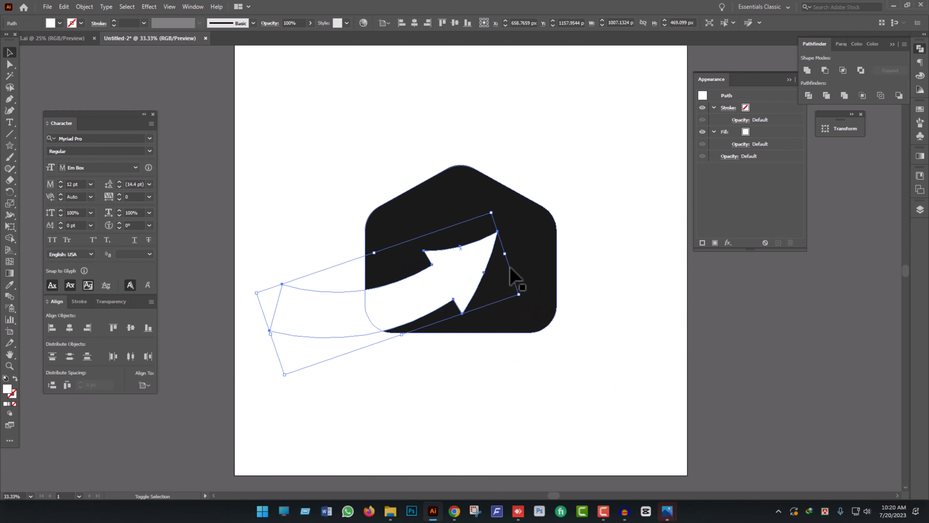
drag(506, 255, 512, 252)
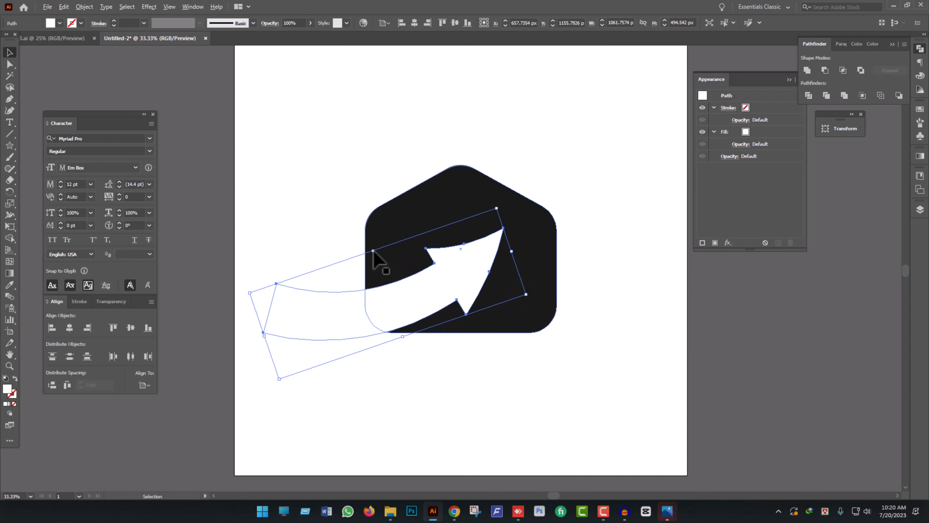
- Tilt the white arrow more steeply, resize it to about 984 by 538 px and reposition it inside the house
click(481, 353)
drag(479, 306, 468, 275)
drag(530, 292, 531, 282)
drag(465, 268, 465, 275)
drag(507, 242, 504, 245)
mouse_move(473, 282)
mouse_down()
mouse_move(463, 262)
mouse_move(464, 274)
mouse_up()
click(454, 410)
- Examine the white arrow's fit and balance within the house shape from closer and farther away
key(ctrl+minus)
key(ctrl+minus)
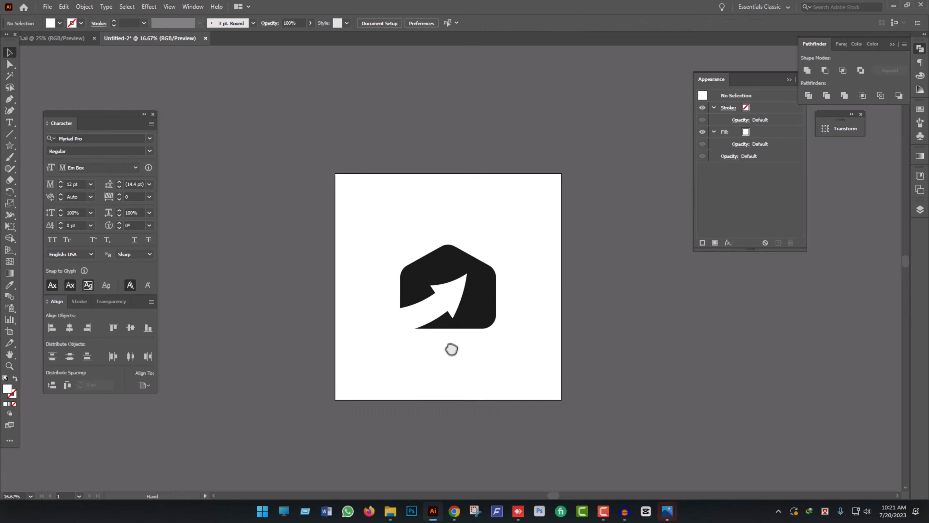
drag(451, 349, 438, 322)
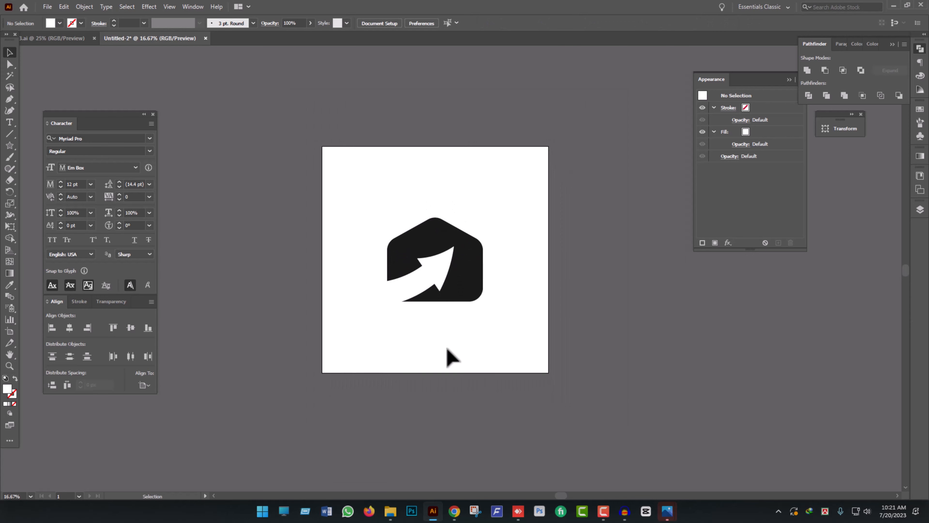
key(ctrl+plus)
click(448, 295)
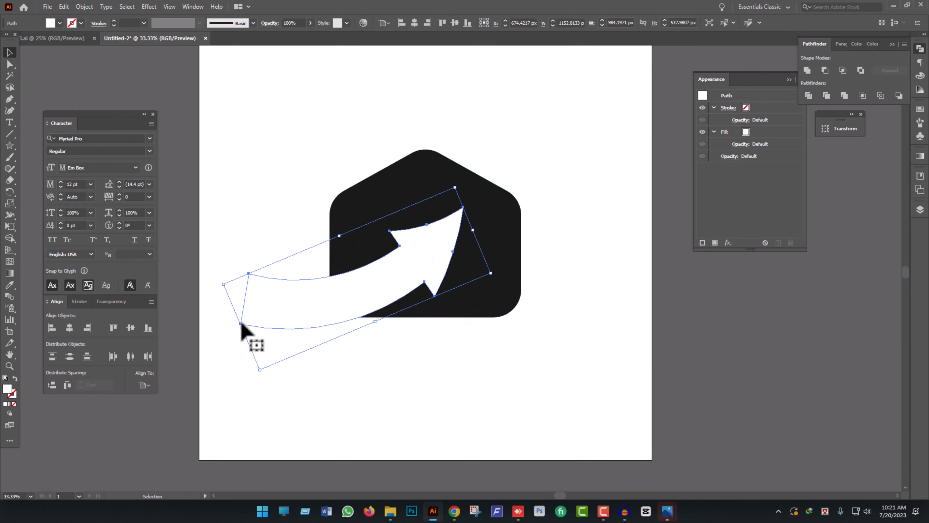
key(ctrl+minus)
key(ctrl+minus)
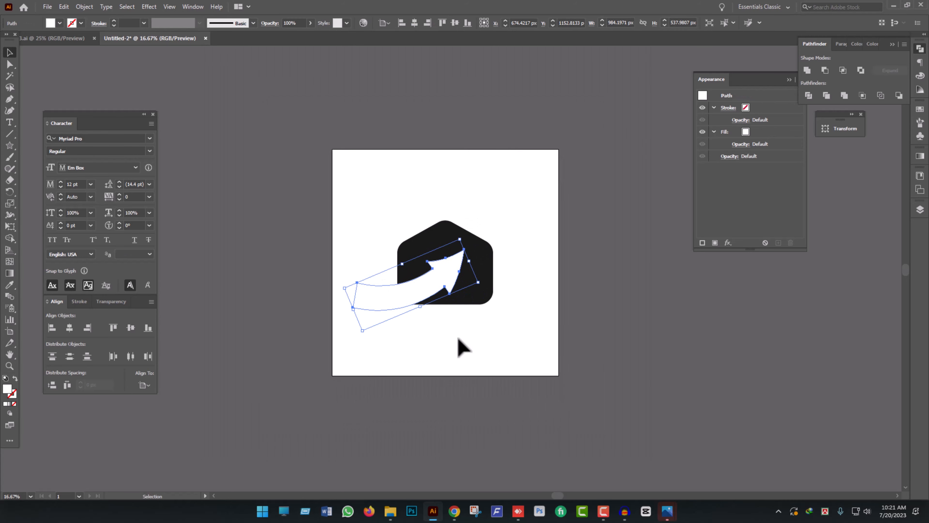
click(463, 348)
- Draw a white circle about 143 px in diameter above the house's peak with the Ellipse tool
scroll(463, 344, up, 1)
click(9, 147)
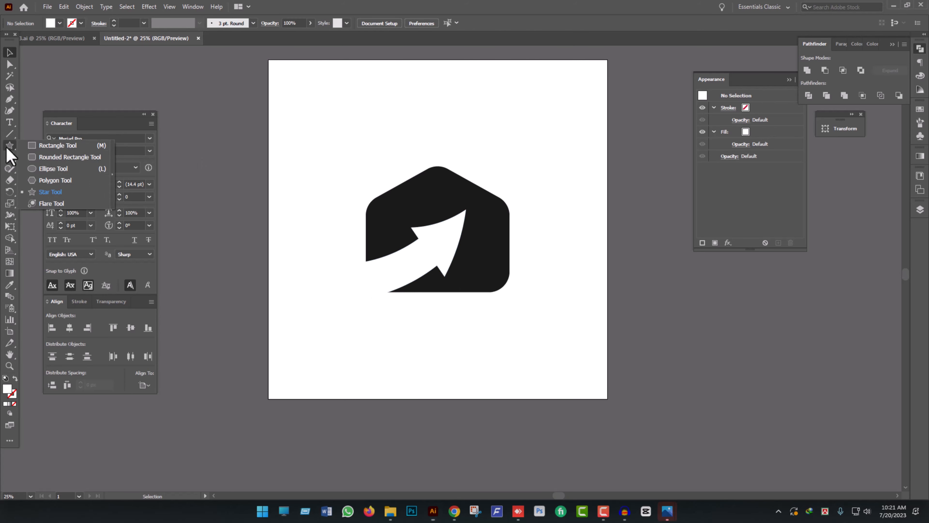
click(55, 168)
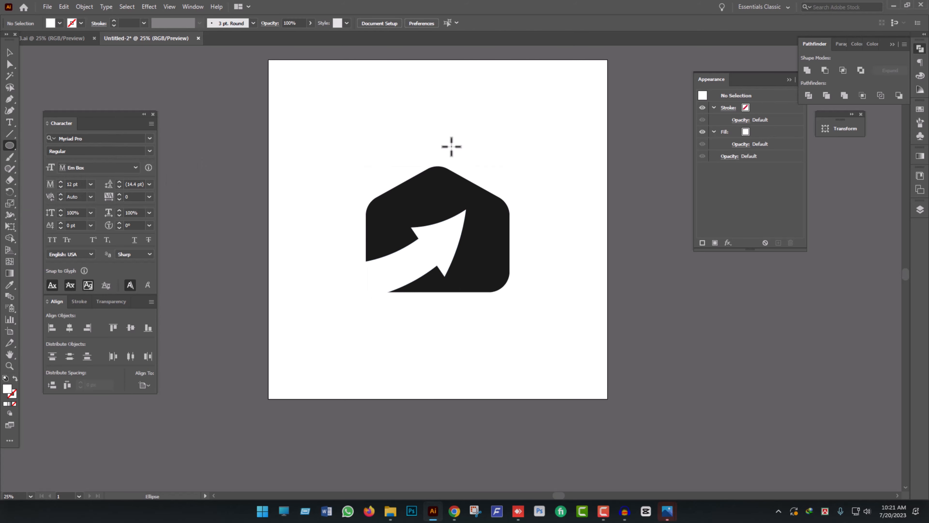
drag(433, 130, 440, 143)
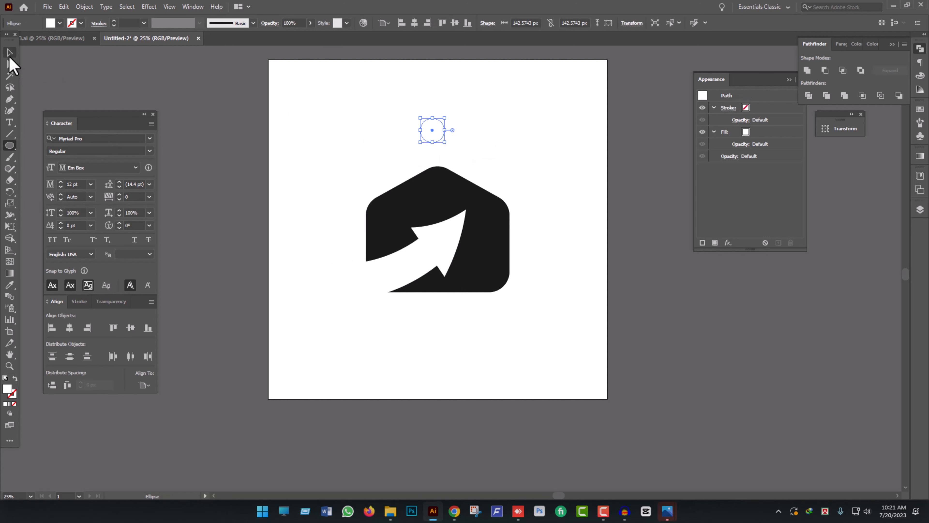
- Fill the circle above the house with the house's dark colour sampled with the Eyedropper
click(9, 52)
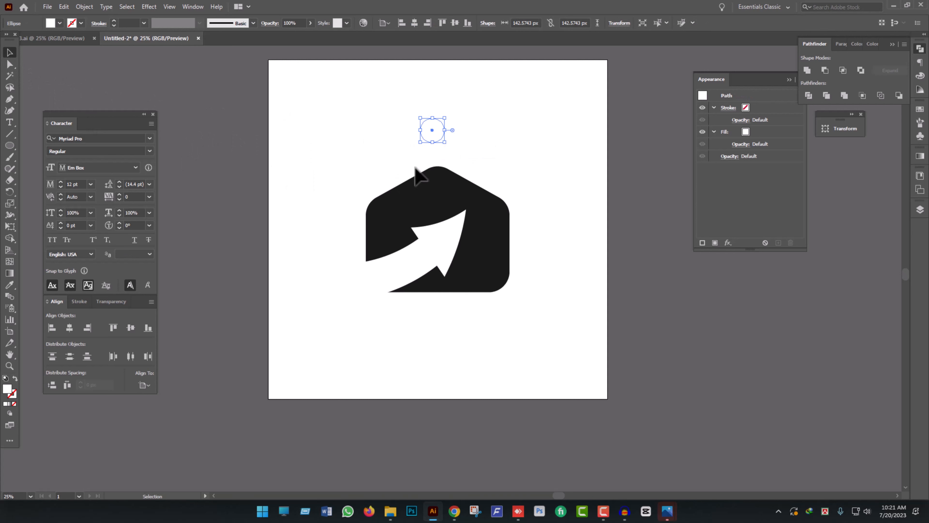
key(i)
click(436, 185)
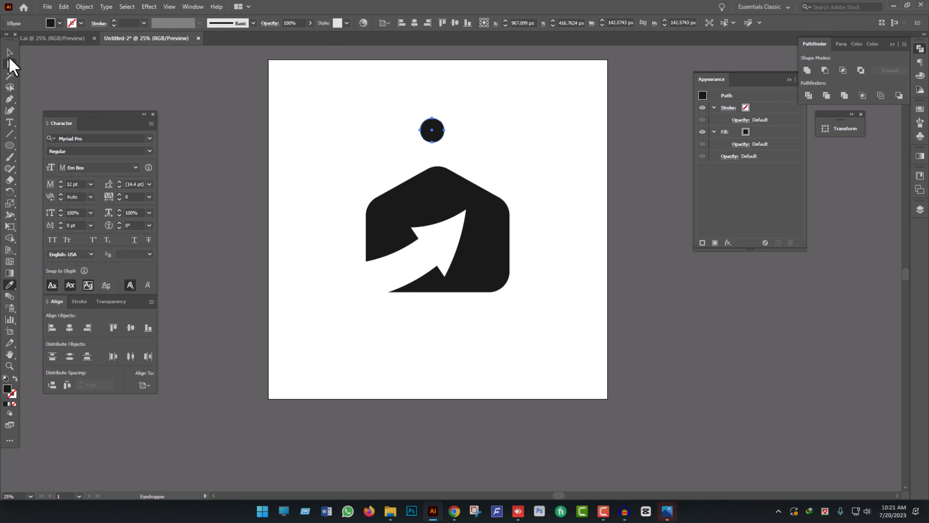
click(10, 53)
click(534, 154)
- Shrink the dark circle to about 131 px, place it inside the arrowhead and center it horizontally on the artboard
drag(432, 130, 462, 244)
scroll(441, 243, up, 2)
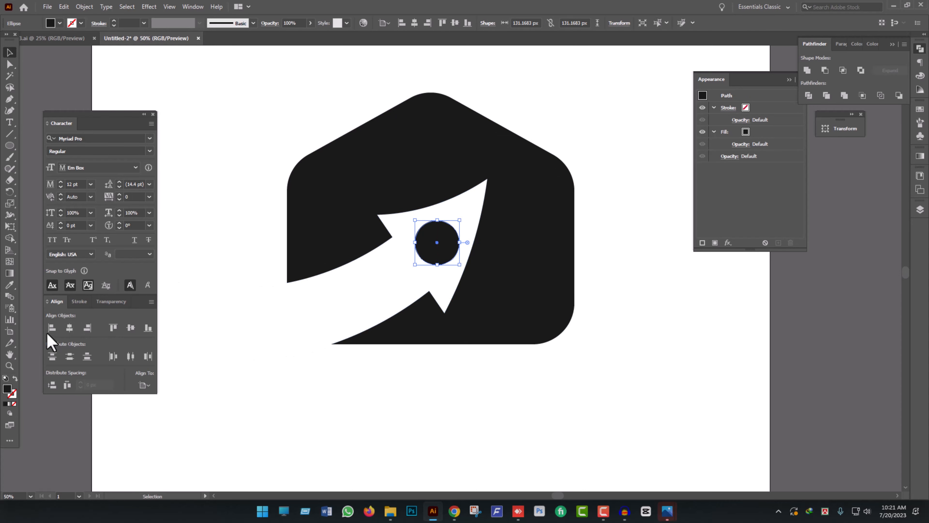
click(69, 328)
click(545, 300)
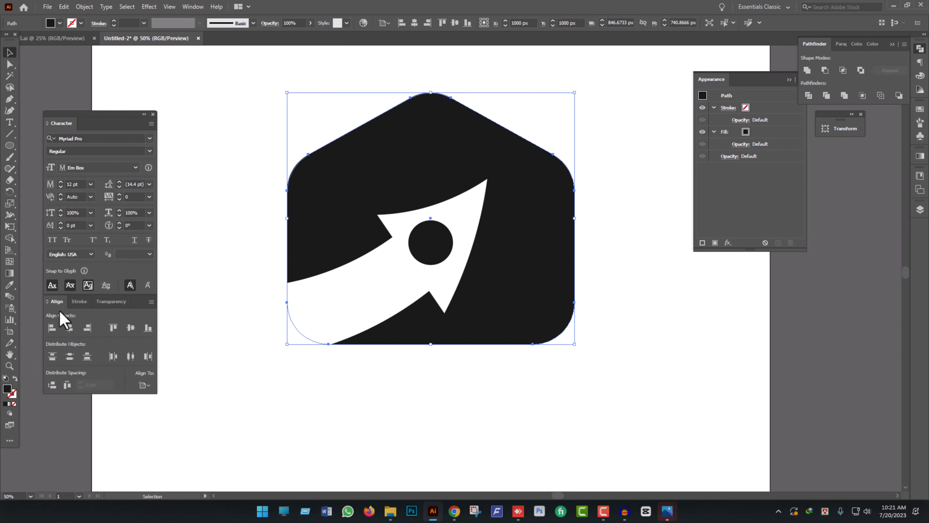
click(473, 385)
- Shift the white arrow slightly left beneath the dark circle
scroll(447, 246, up, 2)
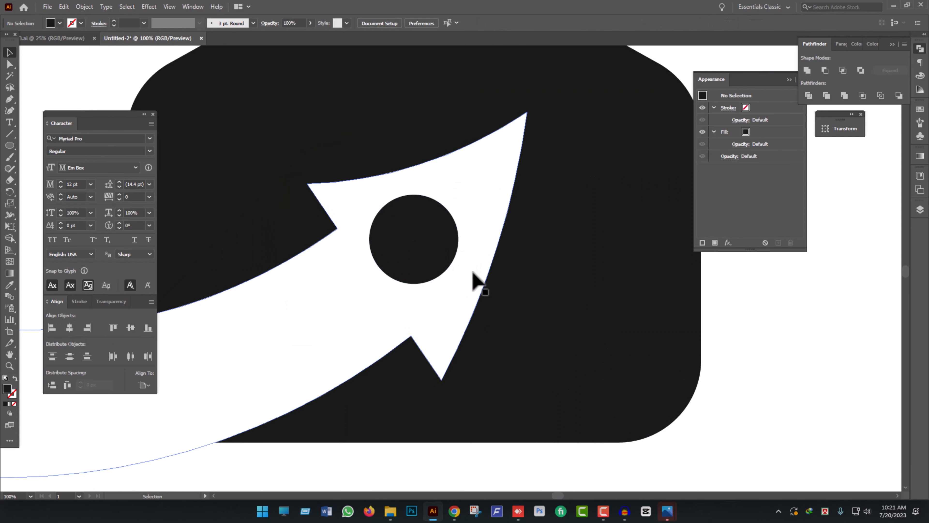
drag(468, 289, 461, 288)
scroll(477, 383, down, 4)
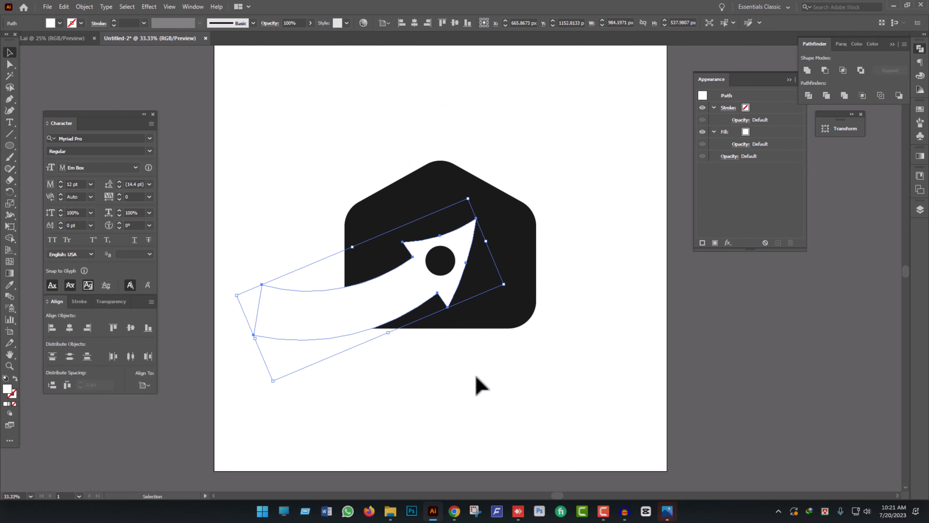
click(477, 383)
scroll(476, 366, down, 1)
scroll(477, 363, down, 1)
click(471, 289)
scroll(472, 293, up, 4)
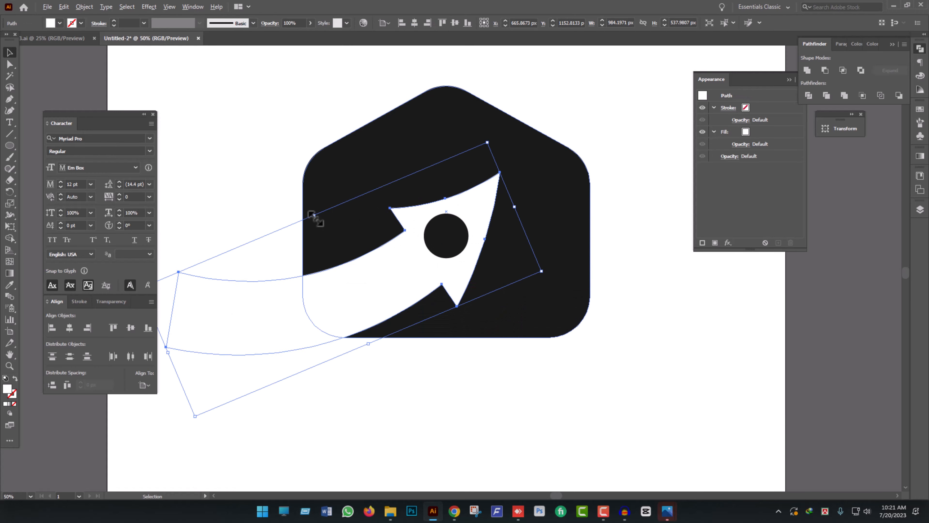
drag(314, 216, 331, 207)
key(ctrl+z)
click(479, 394)
- Examine how the dark circle sits within the arrowhead and the house shape, up close and from farther away
scroll(481, 403, down, 2)
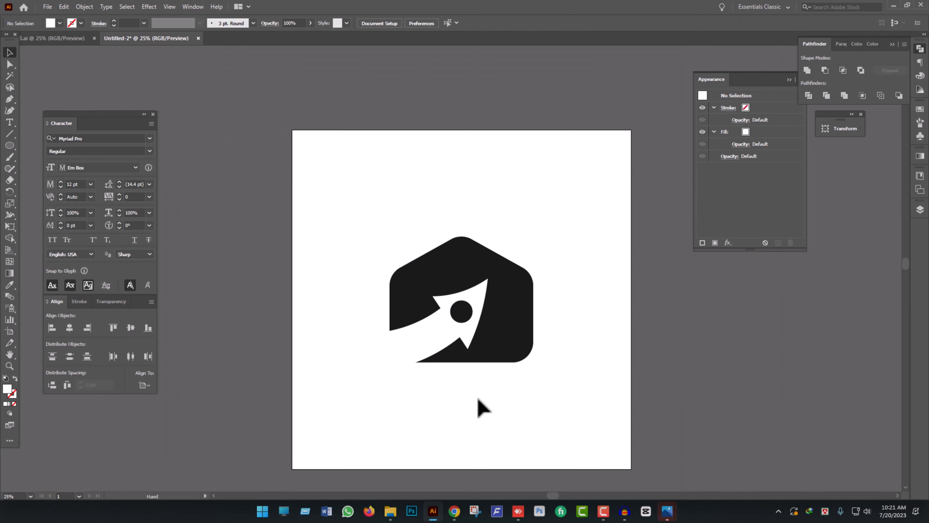
drag(479, 399, 447, 334)
scroll(417, 230, up, 3)
click(432, 212)
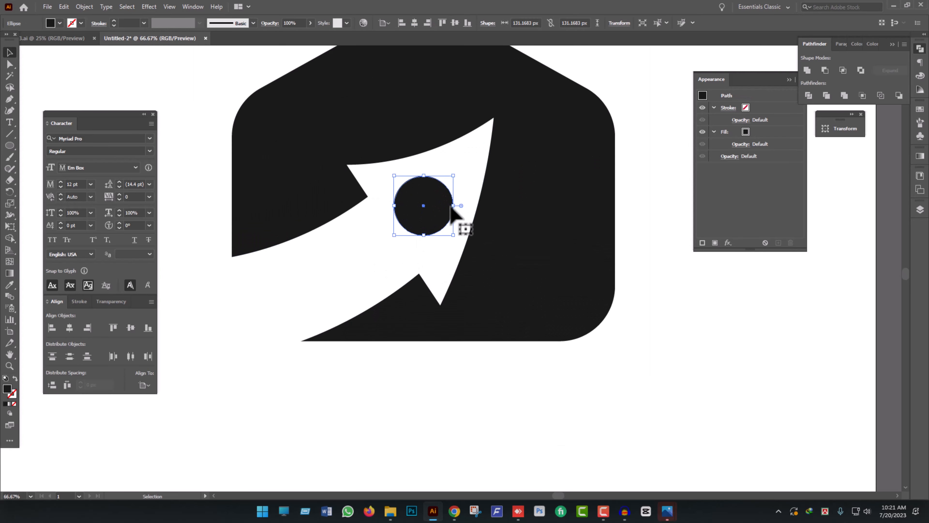
click(470, 308)
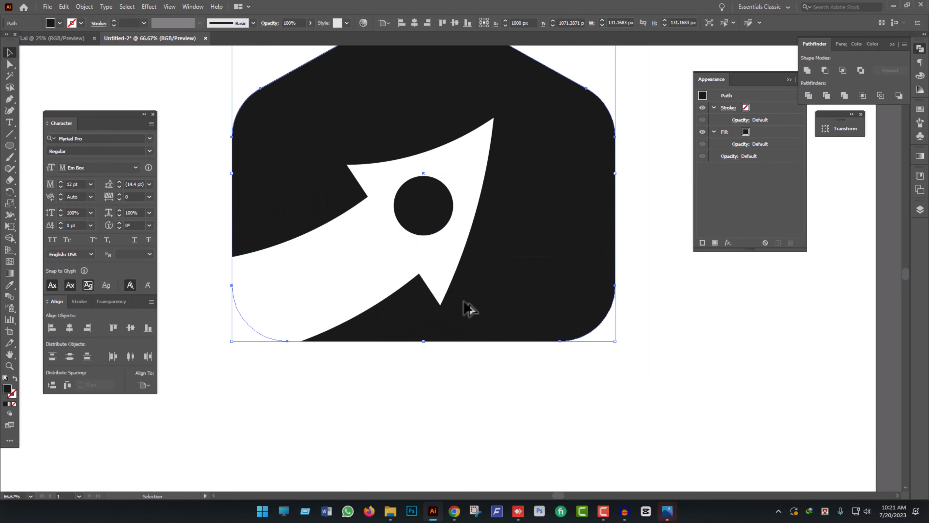
scroll(469, 315, down, 1)
scroll(469, 337, down, 1)
click(469, 344)
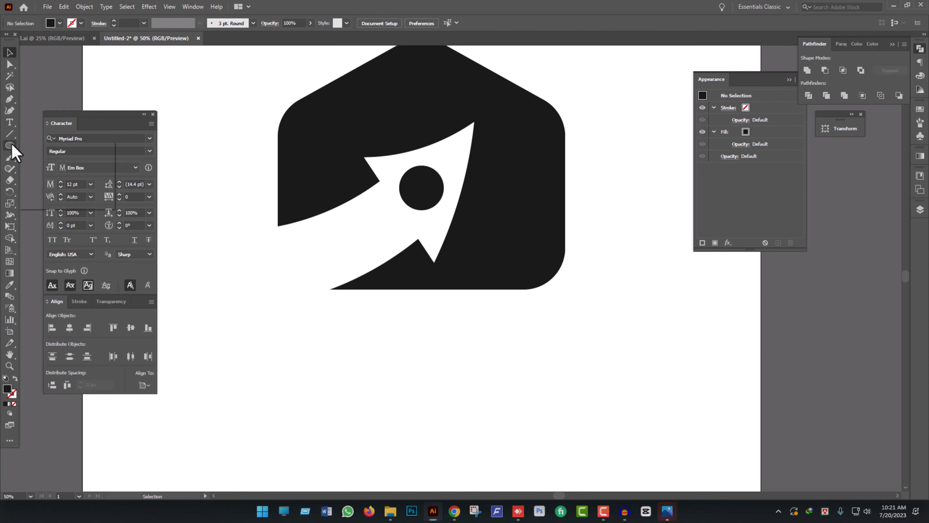
- Draw a square about 43 px wide below the house with the Rectangle tool and give it the arrow's white fill
drag(14, 152, 43, 151)
drag(426, 343, 441, 357)
click(10, 52)
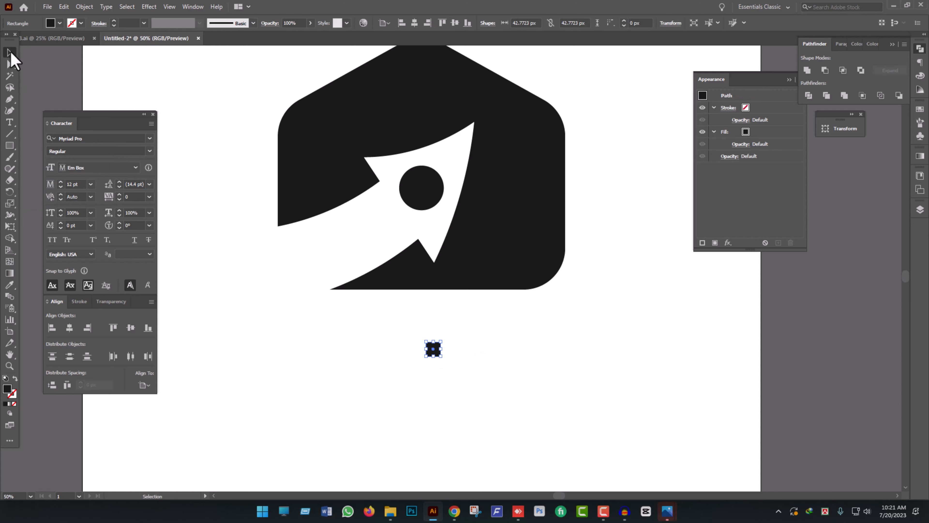
key(i)
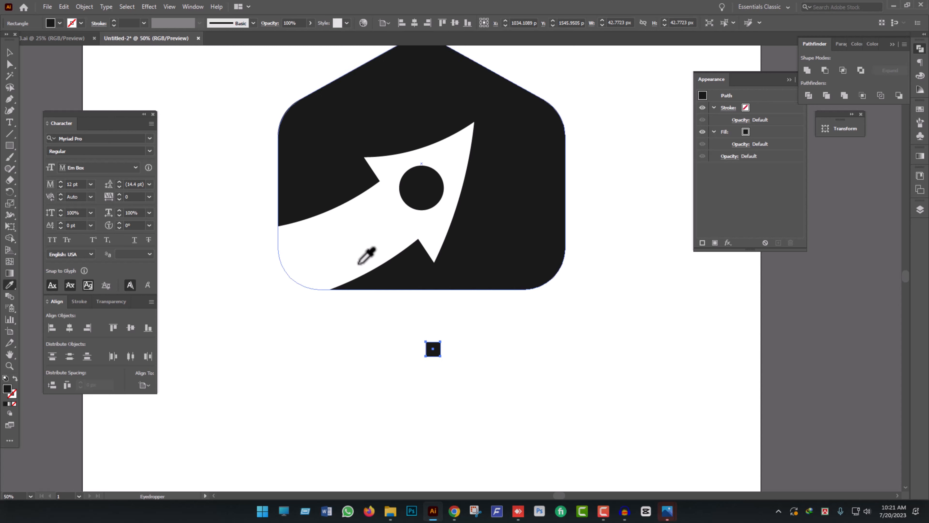
click(349, 249)
click(8, 55)
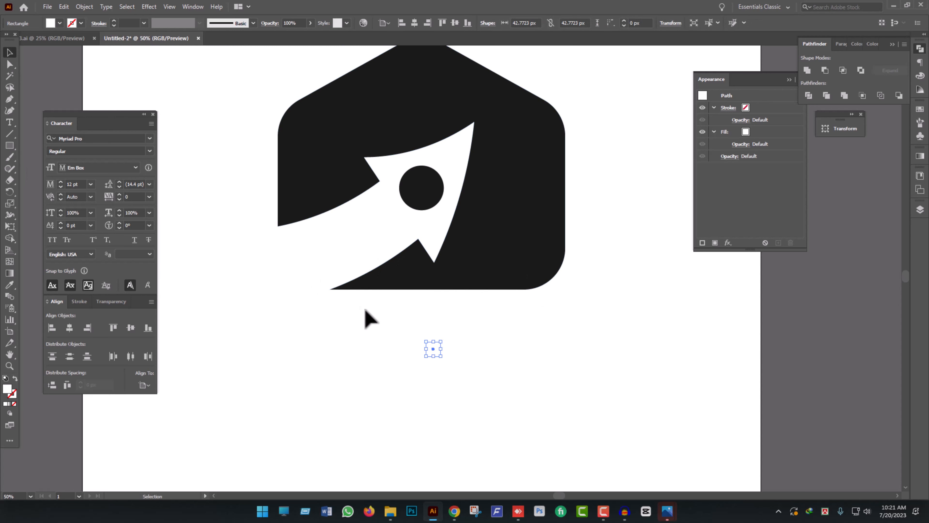
- Place the white square inside the dark circle at about 18 px and duplicate it horizontally to make a pair
scroll(435, 353, up, 1)
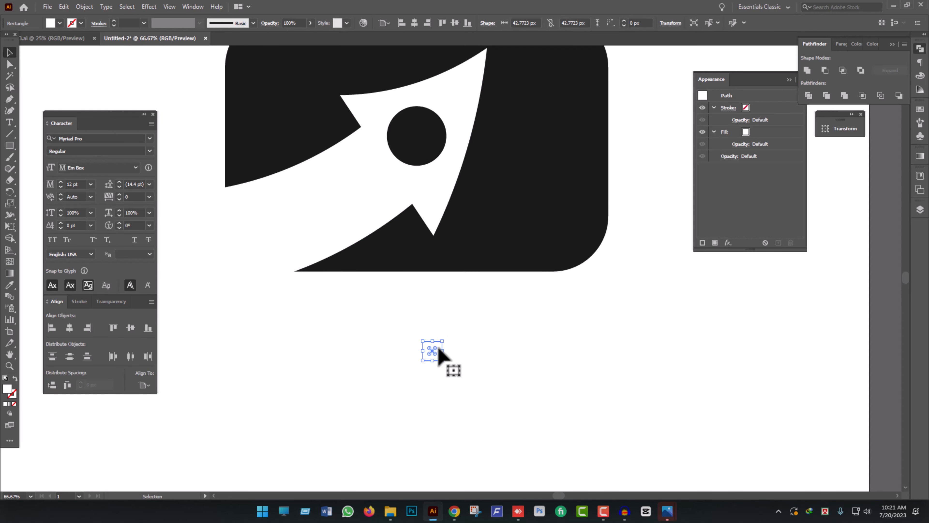
drag(430, 350, 470, 162)
scroll(413, 148, up, 3)
scroll(393, 153, up, 2)
shift+click(397, 161)
scroll(460, 203, up, 3)
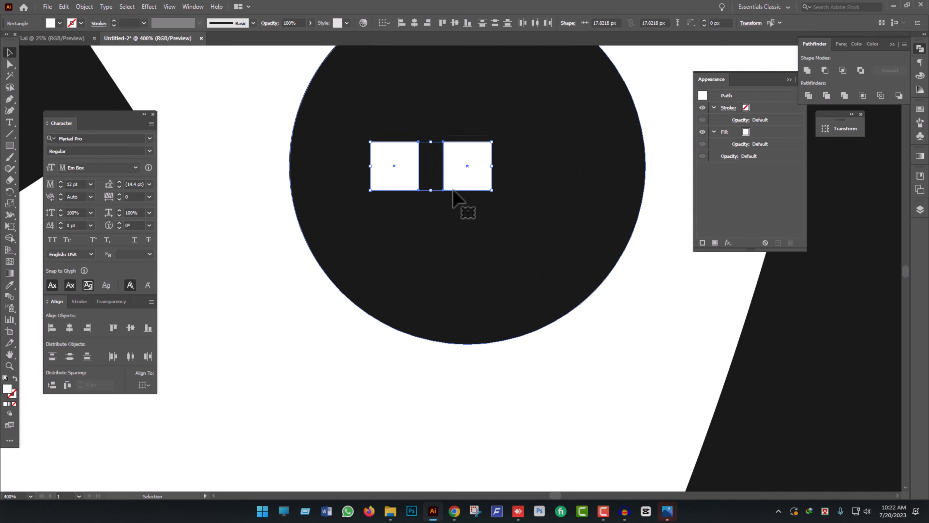
- Duplicate the pair of white squares below itself to form a two-by-two window grid, and group the four squares
drag(477, 218, 466, 149)
shift+click(476, 207)
scroll(405, 220, down, 1)
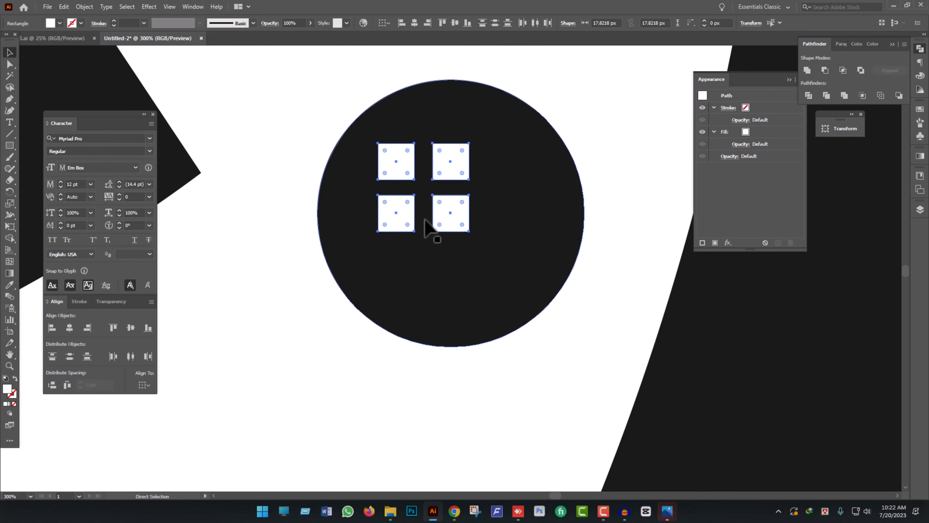
key(ctrl+g)
- Center the window grid horizontally on the artboard and align its vertical center with the dark circle
click(70, 328)
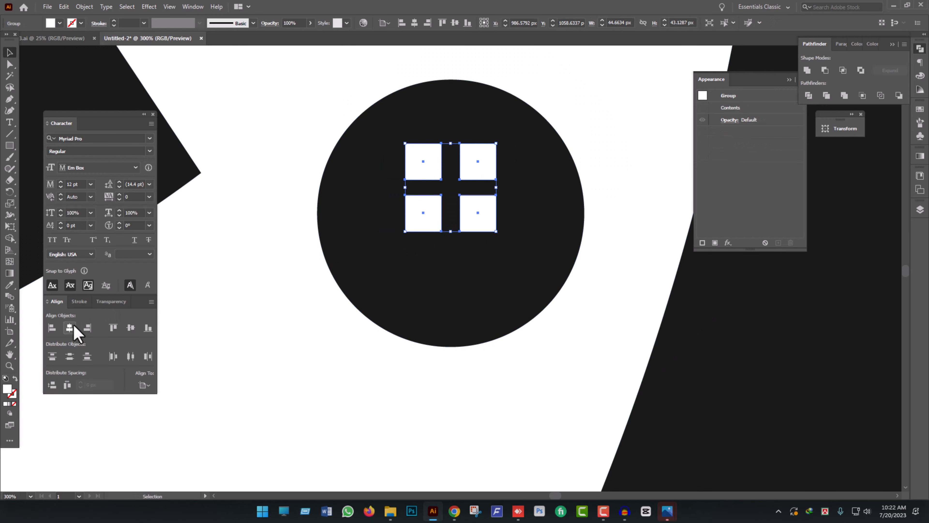
click(132, 328)
scroll(413, 283, down, 1)
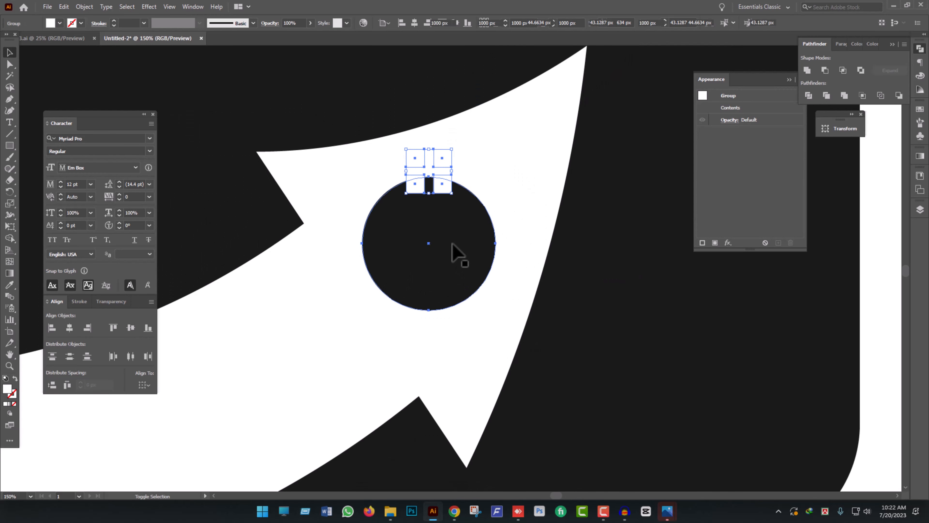
shift+click(454, 252)
click(131, 327)
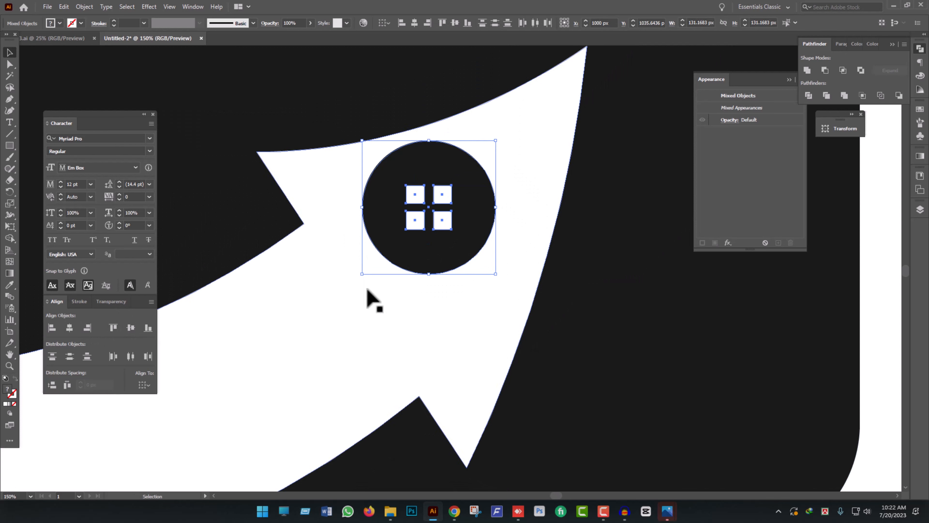
- Move the circle and window grid together back down to the middle of the arrowhead and group them
drag(473, 229, 467, 283)
key(ctrl+g)
scroll(454, 260, down, 1)
scroll(456, 261, down, 3)
click(542, 371)
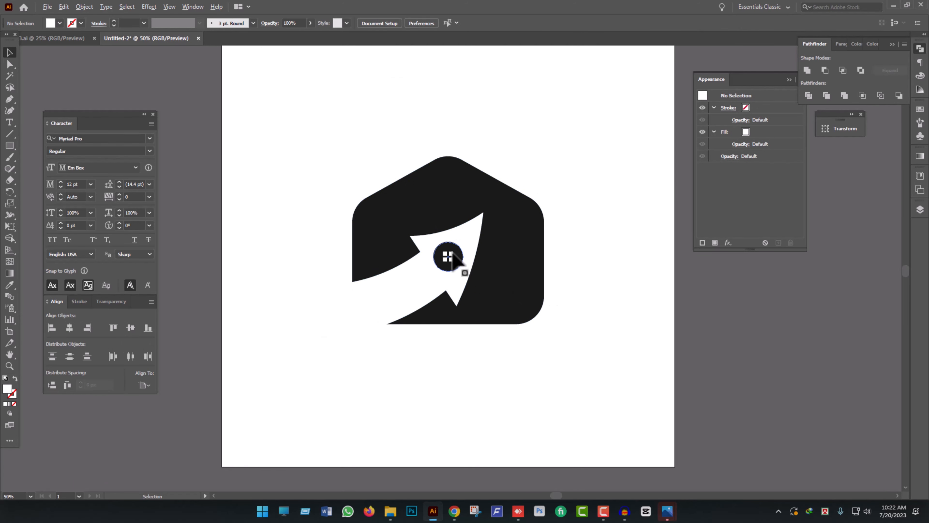
- Widen the gaps between the four window squares by shifting the right pair farther right and the top pair farther up
scroll(464, 264, up, 5)
key(a)
click(439, 262)
shift+click(441, 293)
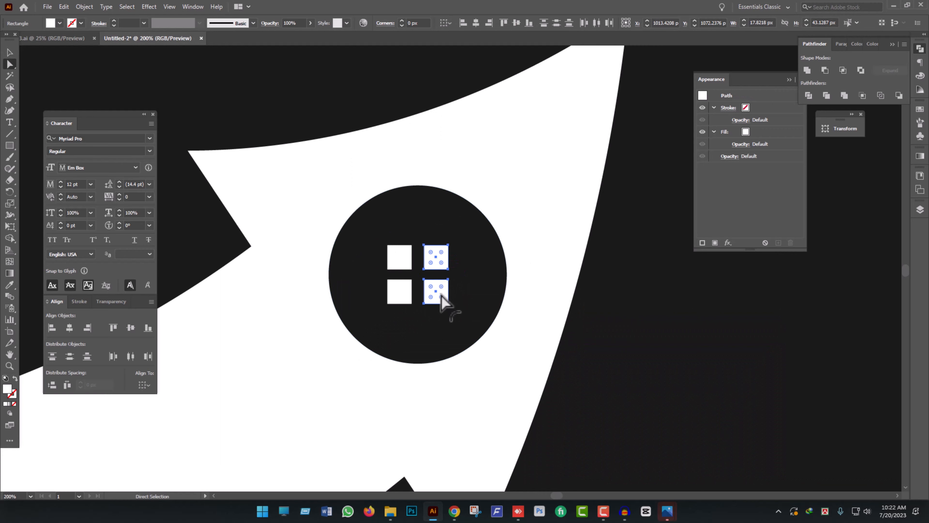
scroll(441, 295, up, 2)
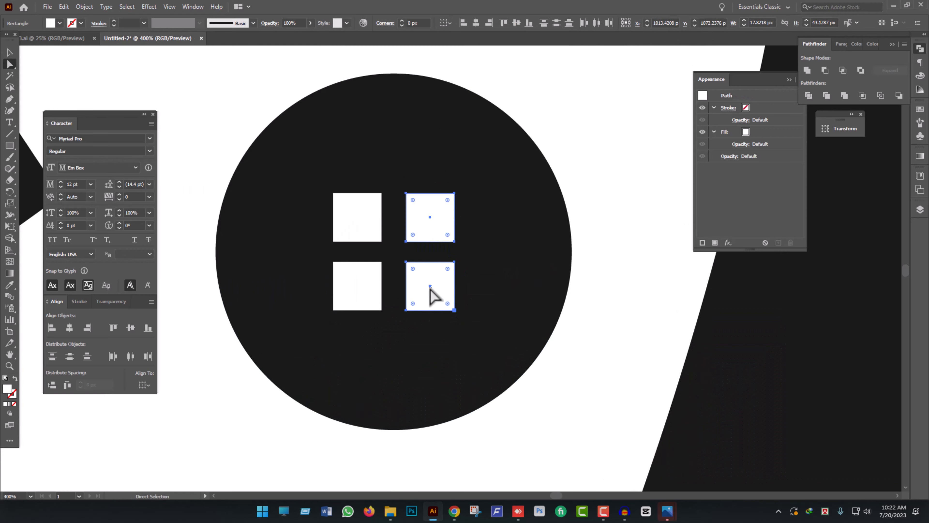
click(365, 226)
drag(443, 226, 445, 214)
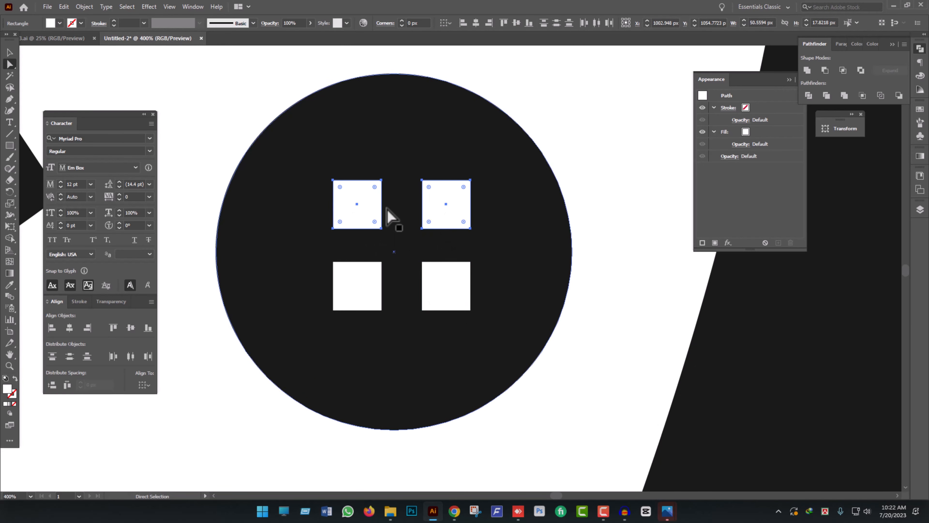
scroll(388, 212, down, 3)
click(10, 52)
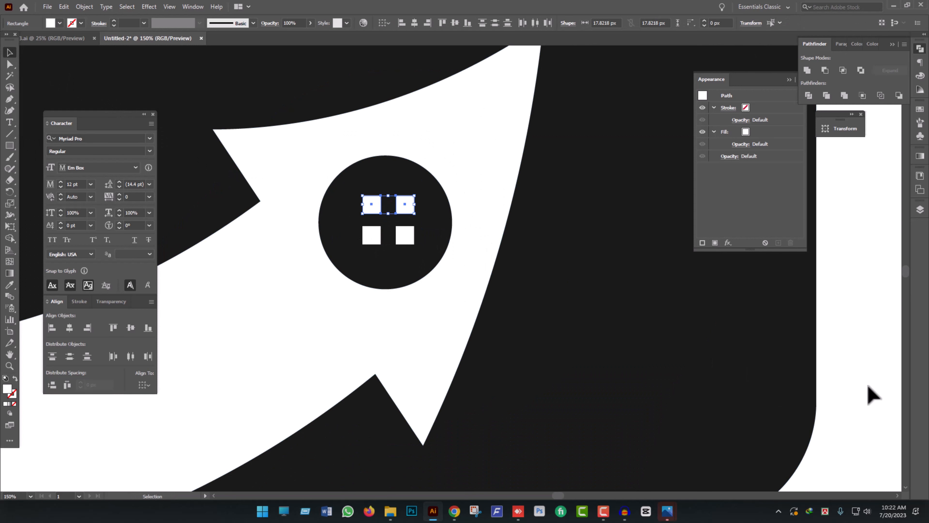
click(867, 394)
- Ungroup the circle and window squares, center the squares on the circle in both directions, and regroup them
click(421, 251)
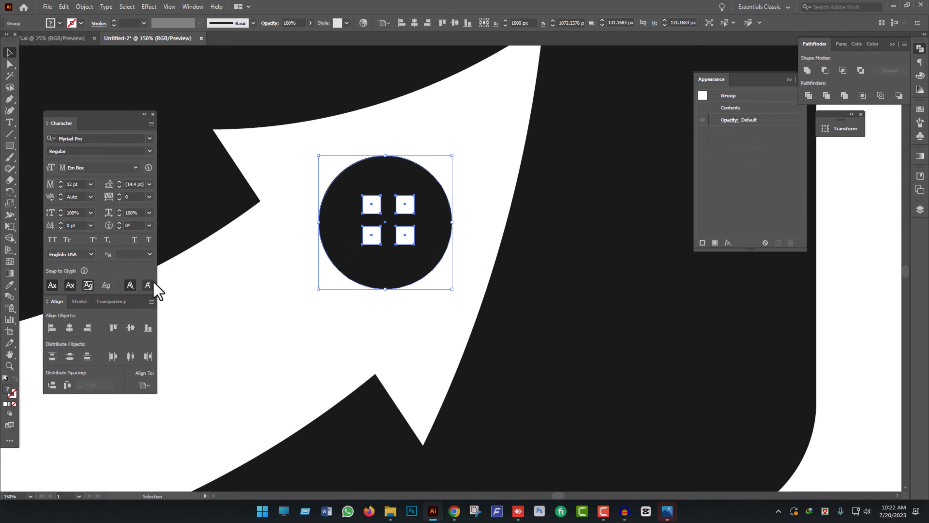
right_click(345, 246)
click(364, 322)
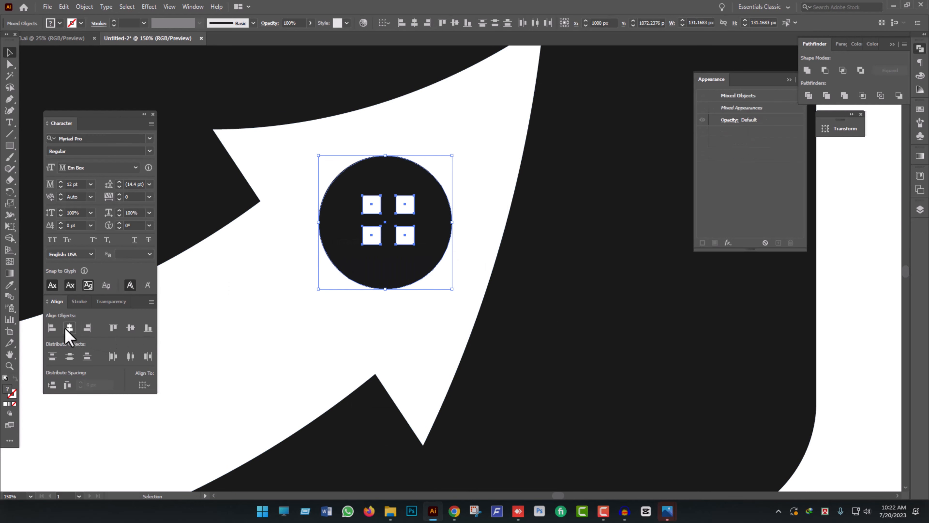
click(68, 328)
click(131, 328)
key(a)
key(ctrl+g)
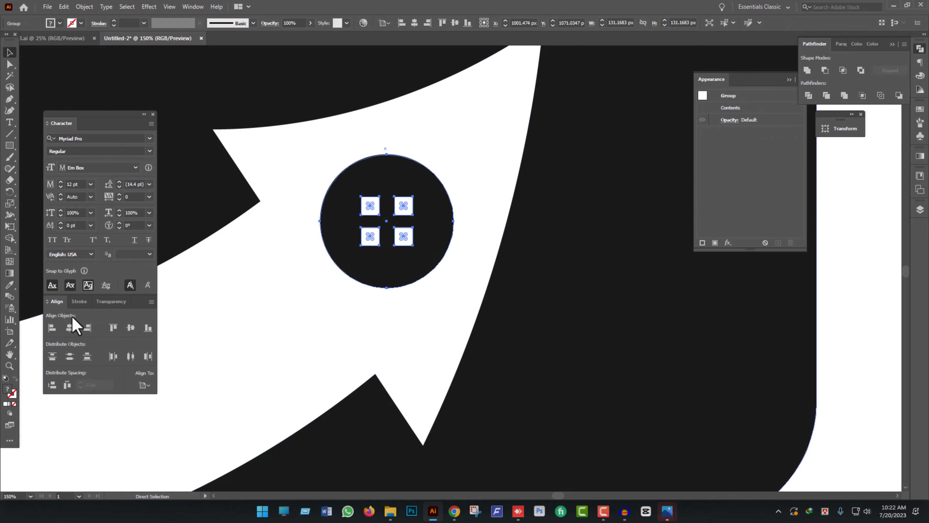
- Center the circle-and-window group horizontally on the artboard and nudge it slightly down within the arrowhead
key(v)
alt+scroll(384, 269, up, 1)
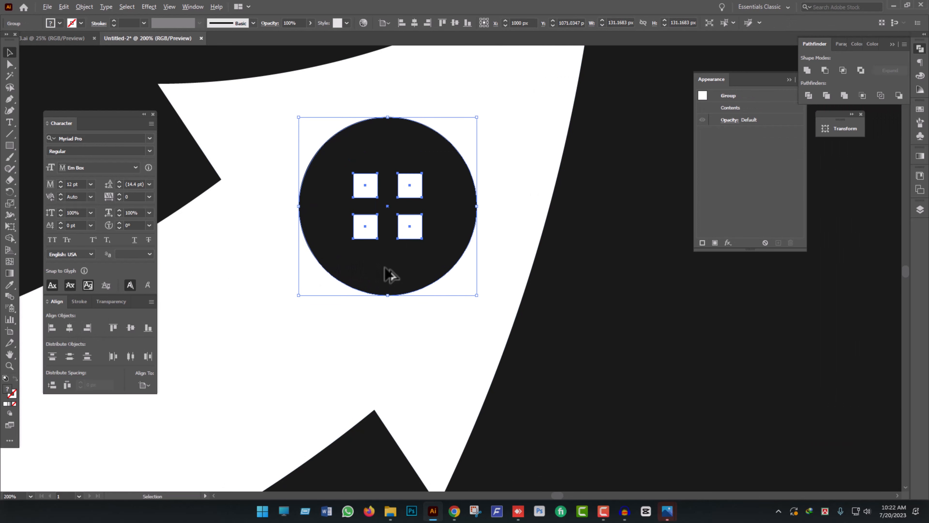
drag(385, 270, 387, 272)
key(ctrl+0)
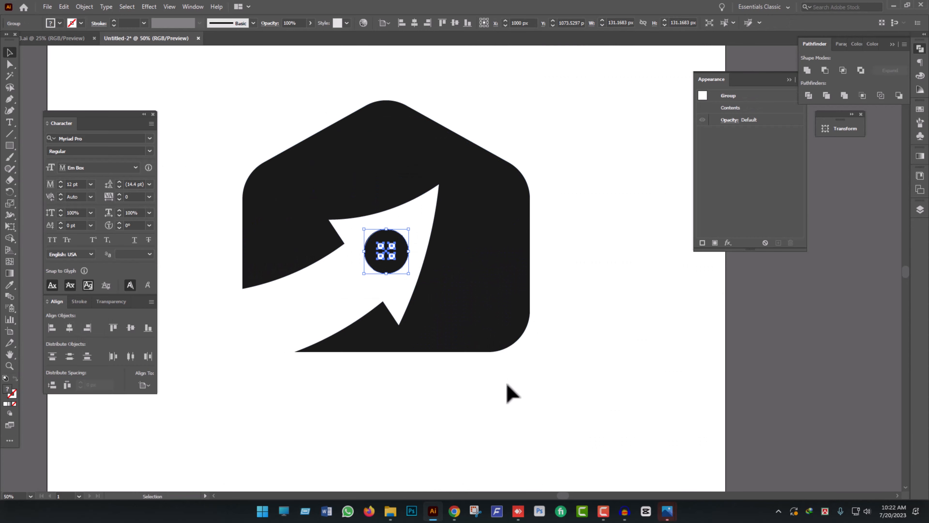
click(519, 393)
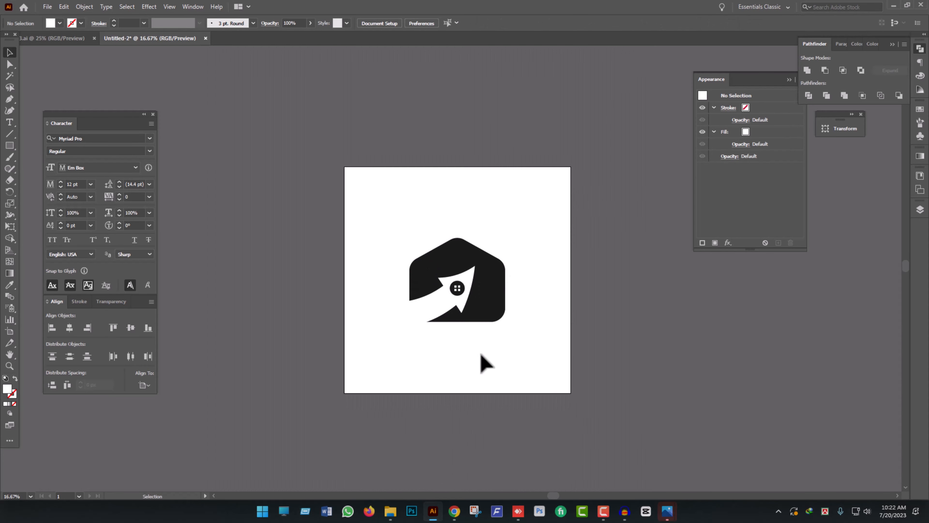
click(426, 313)
click(498, 327)
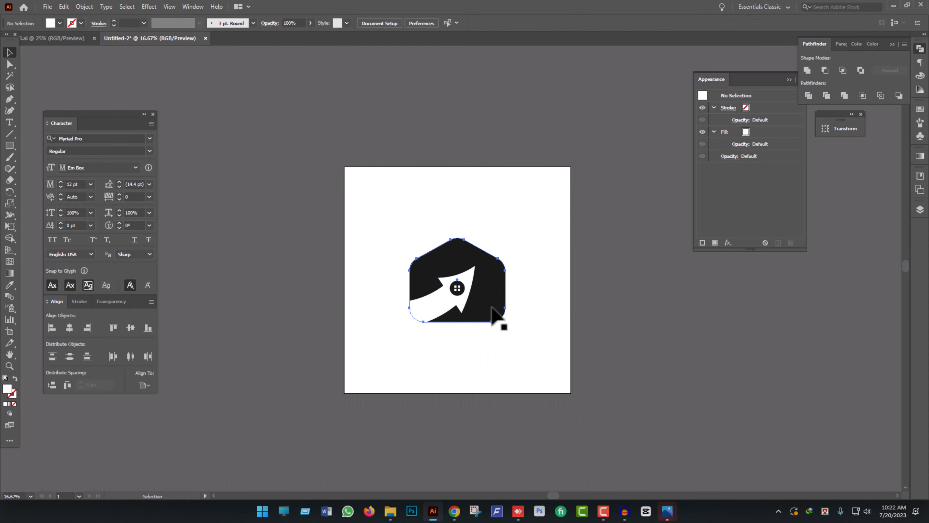
click(492, 289)
scroll(473, 236, up, 1)
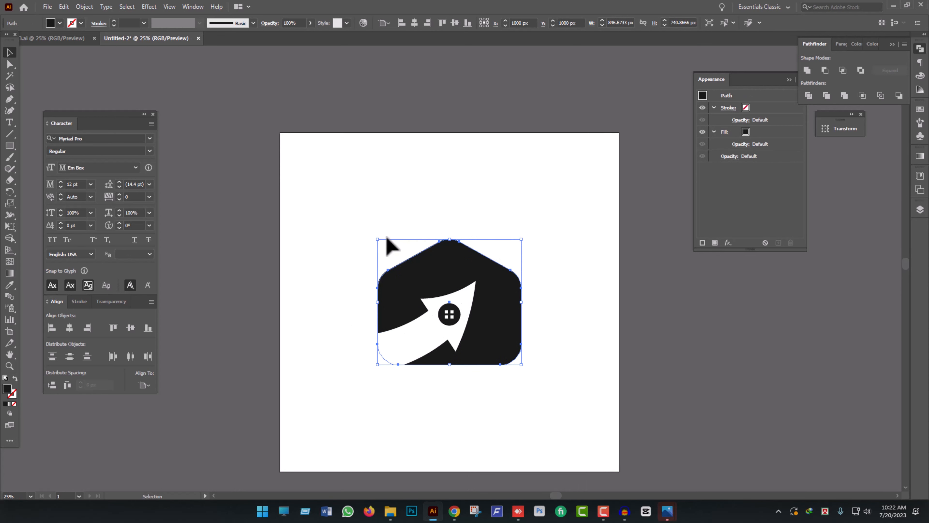
scroll(578, 302, up, 1)
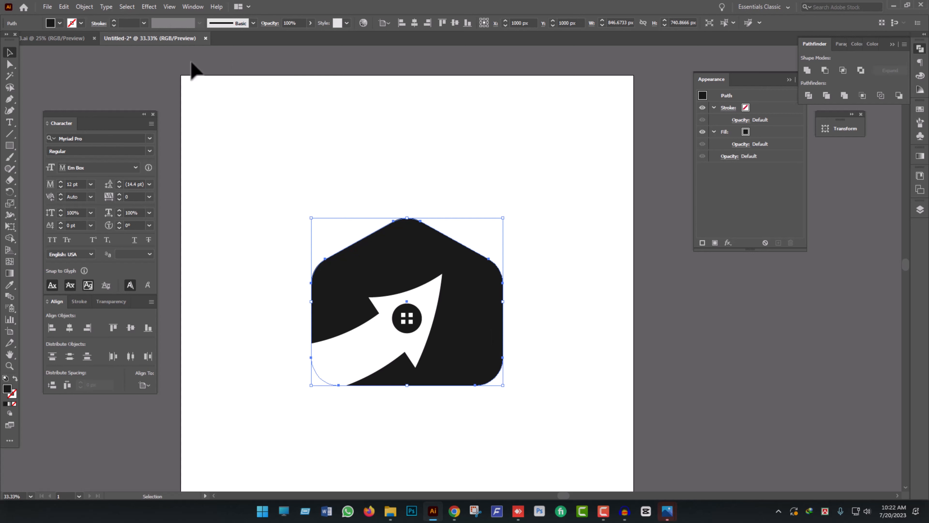
- Draw a dark chimney rectangle about 115 by 257 px overlapping the left slope of the house roof
click(413, 160)
scroll(407, 207, up, 1)
click(9, 146)
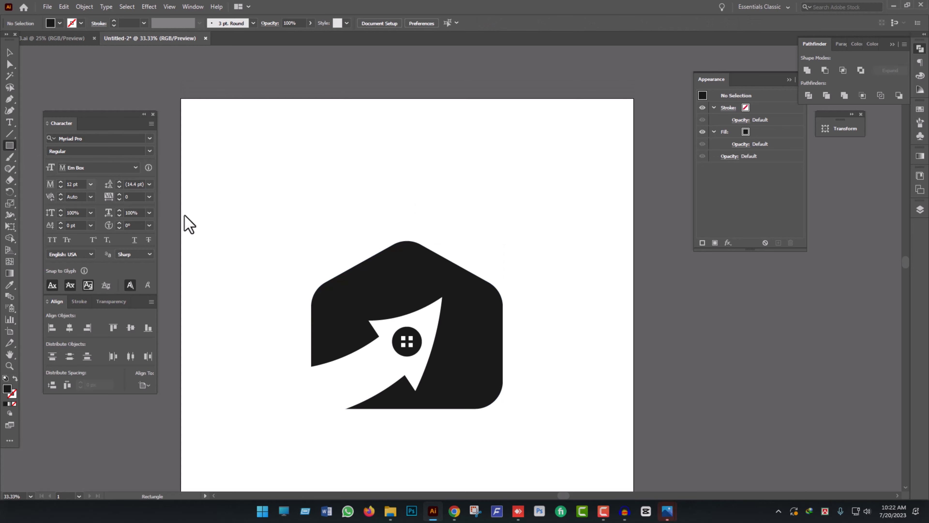
drag(345, 231, 372, 289)
click(9, 53)
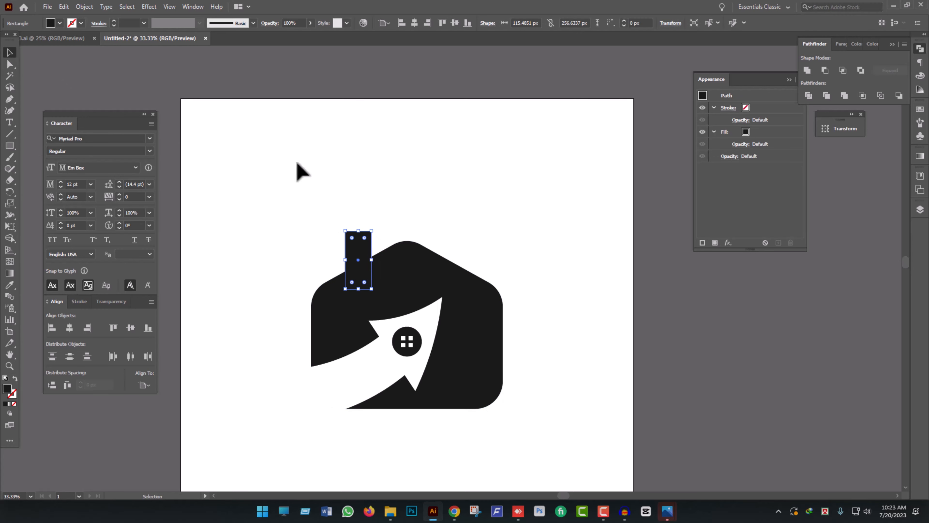
- Slant the chimney's top edge down toward the roof peak and round its two top corners
scroll(394, 237, up, 1)
key(a)
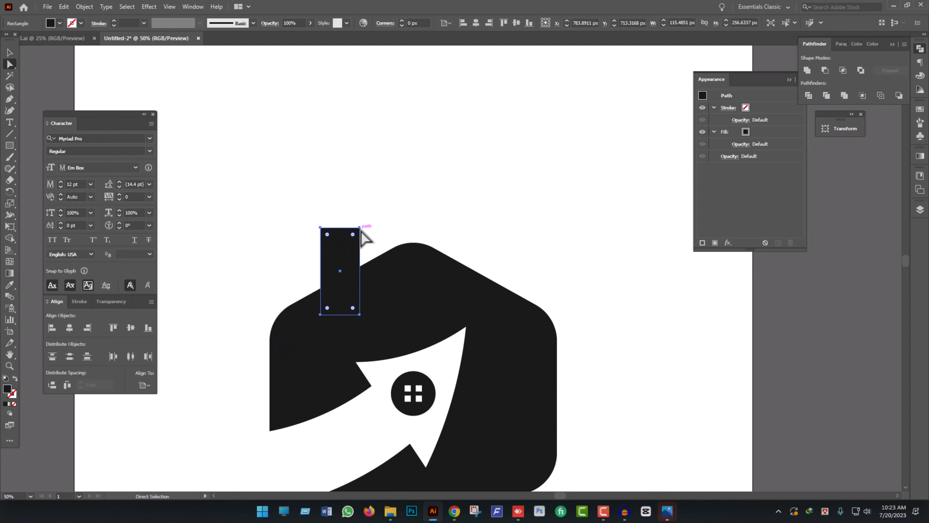
drag(360, 228, 360, 240)
drag(309, 224, 332, 242)
click(10, 53)
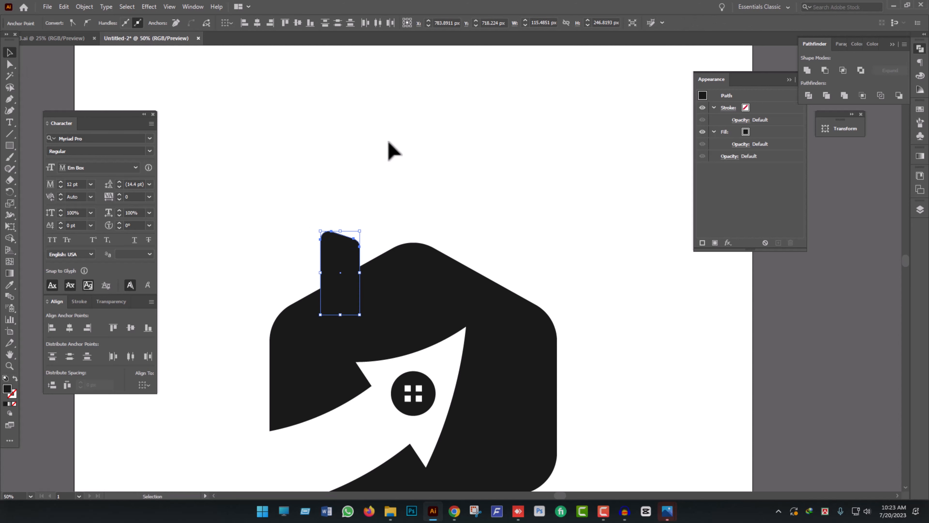
click(401, 150)
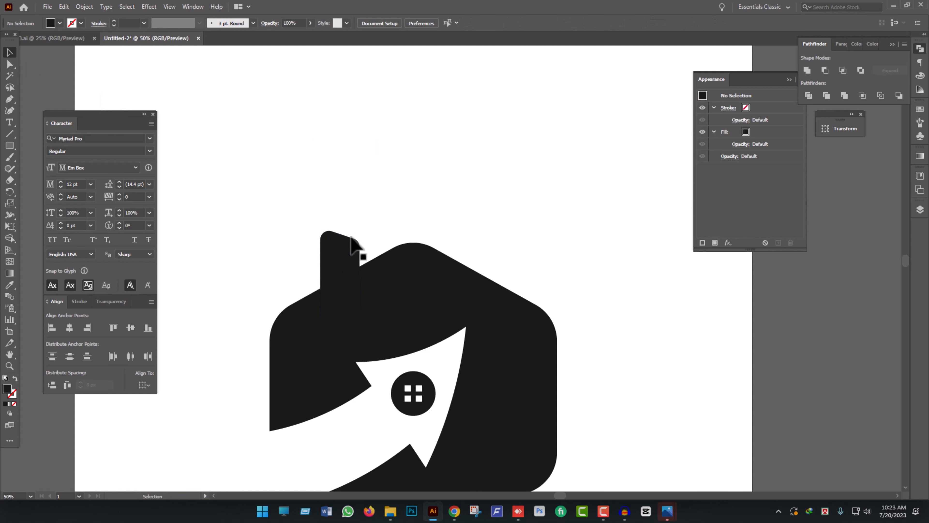
- Reposition the chimney on the left roof slope, with its center at about X 761 px and Y 684 px
click(350, 253)
mouse_move(351, 256)
mouse_down()
mouse_move(348, 242)
mouse_move(340, 246)
mouse_up()
click(405, 187)
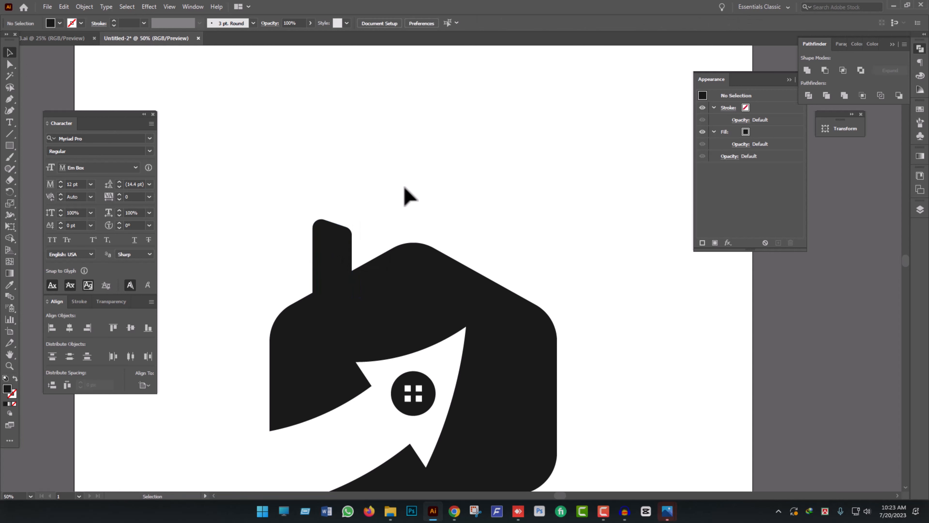
scroll(404, 187, down, 1)
scroll(362, 208, up, 2)
click(356, 243)
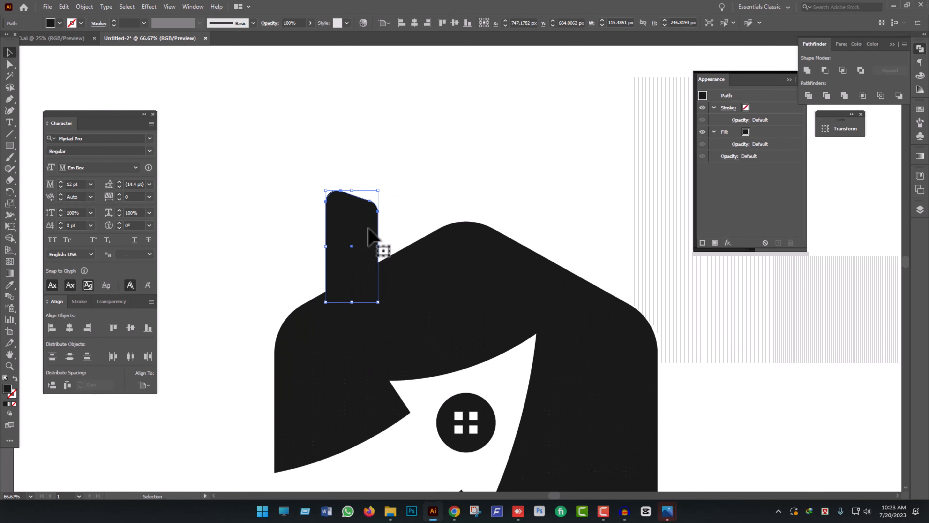
key(v)
drag(369, 236, 379, 244)
scroll(407, 174, down, 2)
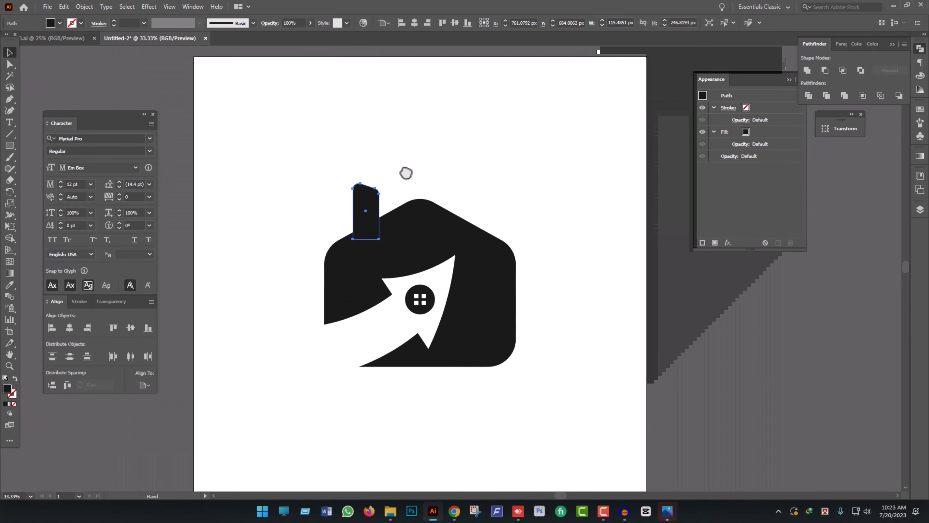
- Create a copy of the chimney reflected across the vertical axis and place it level on the right roof slope
right_click(327, 206)
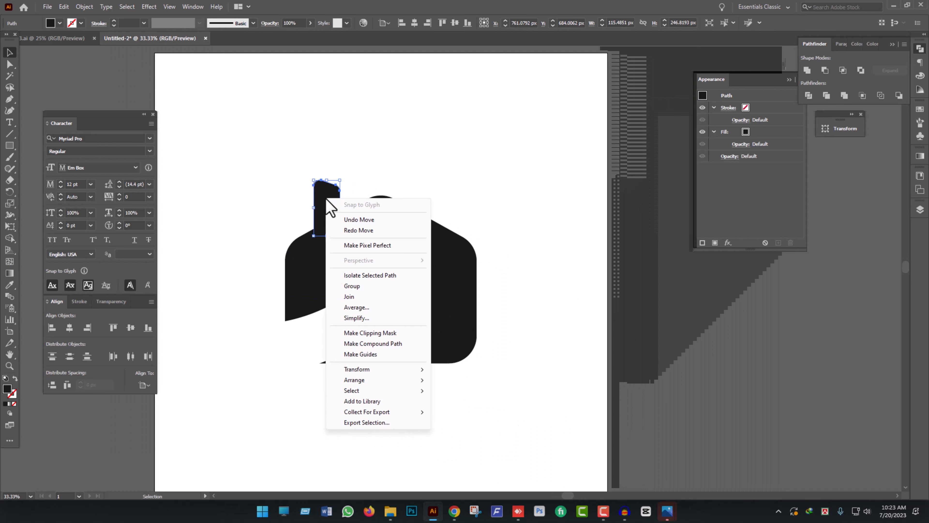
mouse_move(388, 369)
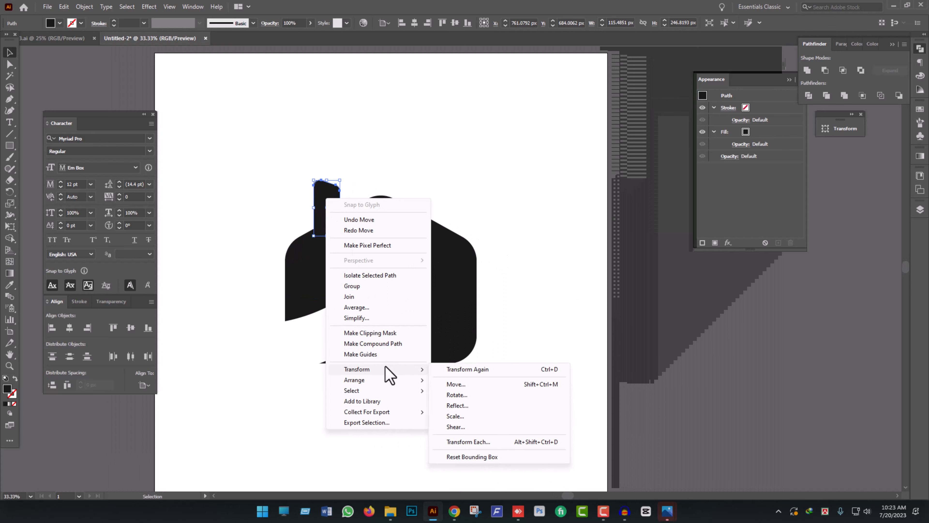
click(457, 405)
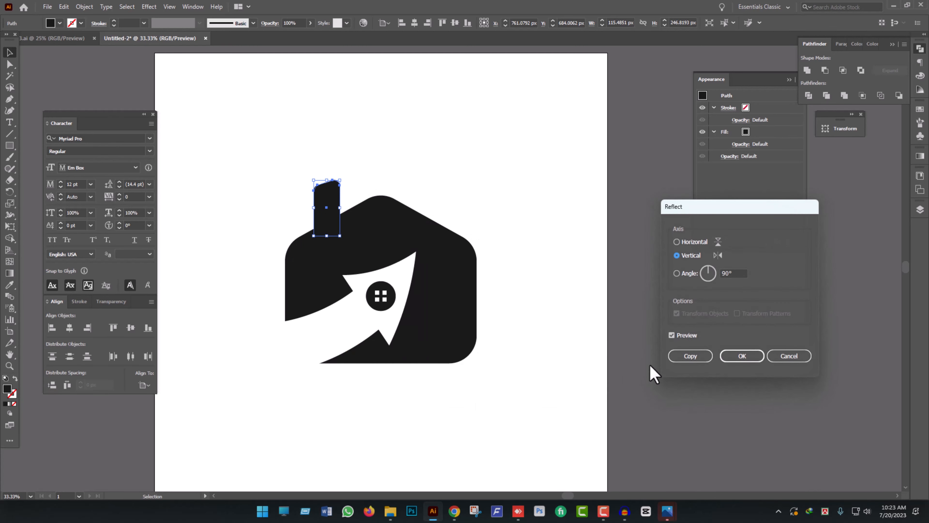
click(690, 356)
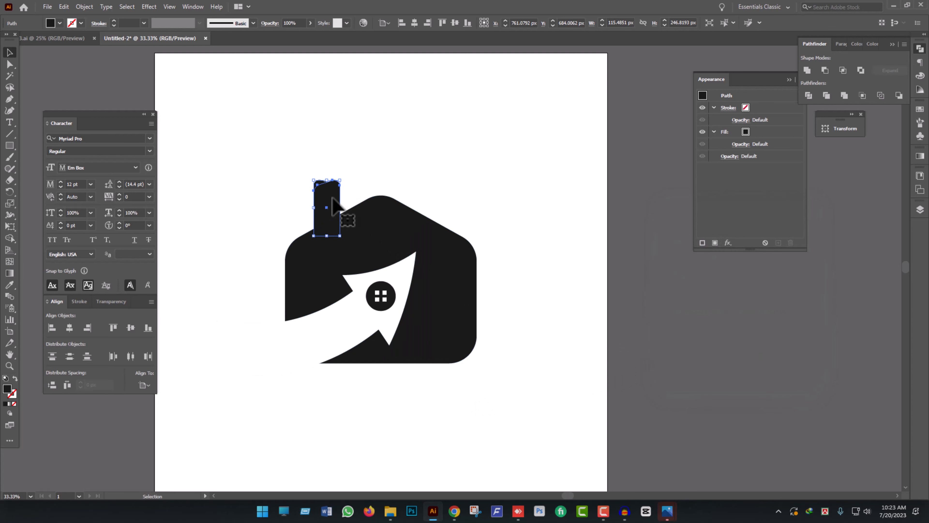
drag(347, 214, 455, 206)
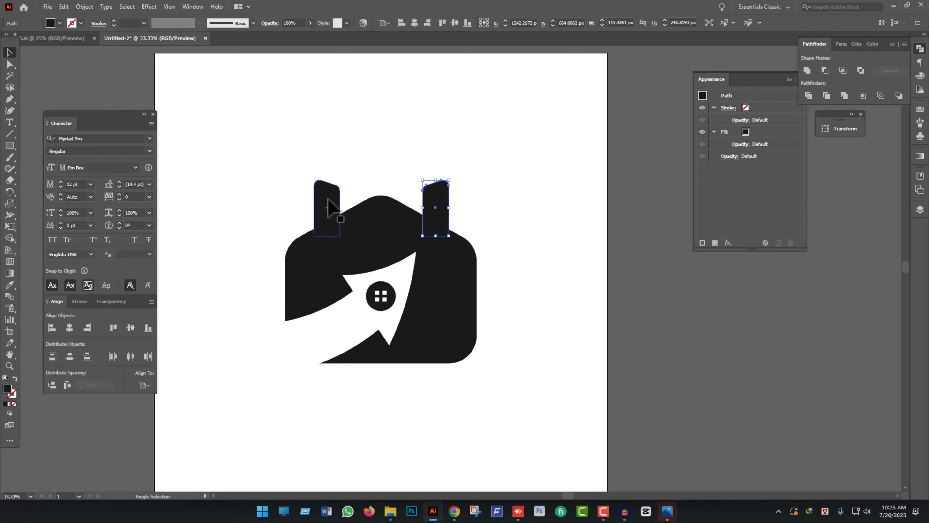
- Group the two chimneys and center the group horizontally on the artboard
shift+click(328, 207)
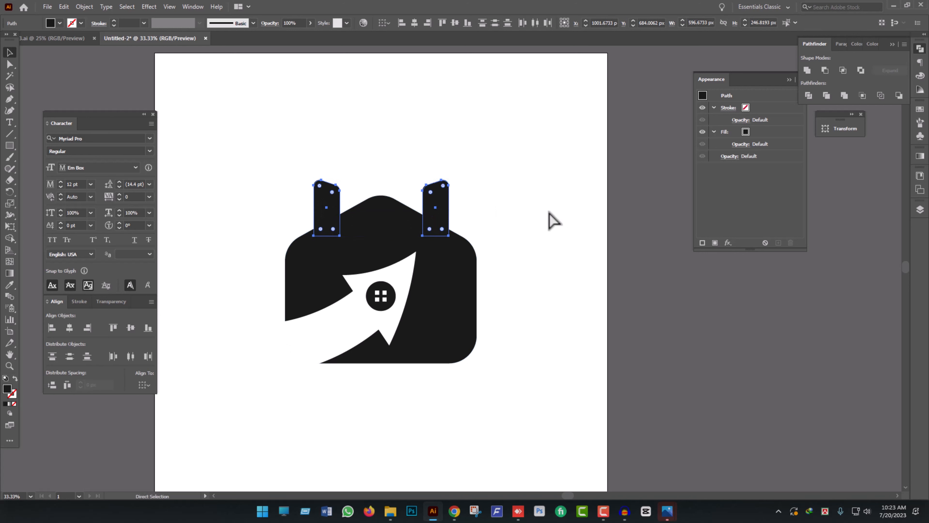
key(ctrl+g)
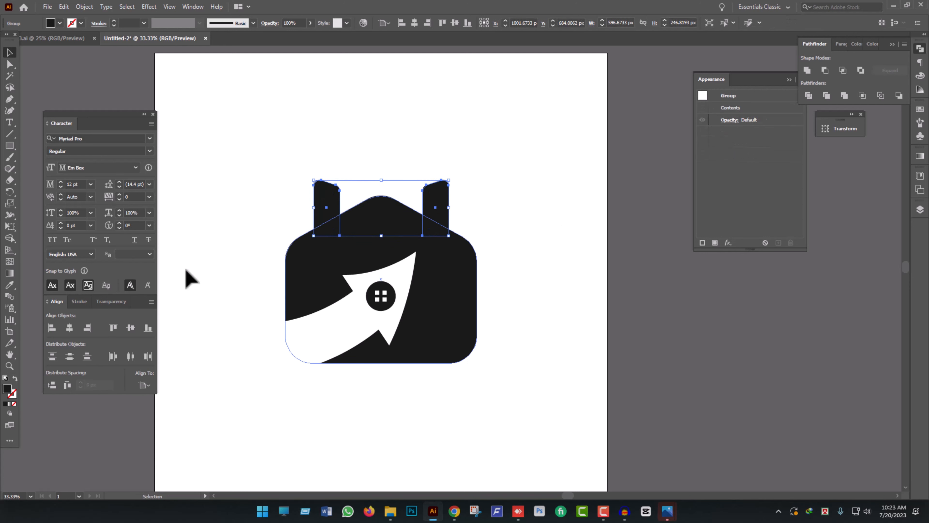
click(69, 327)
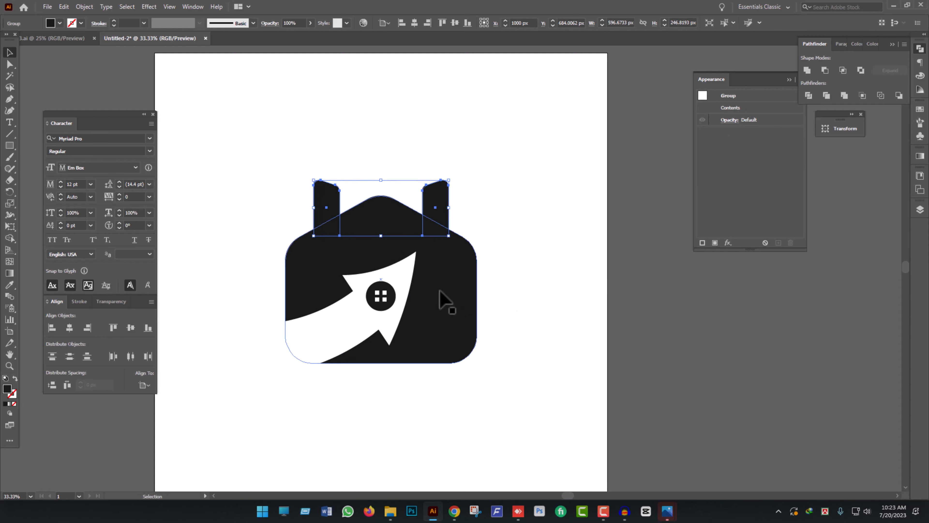
click(534, 294)
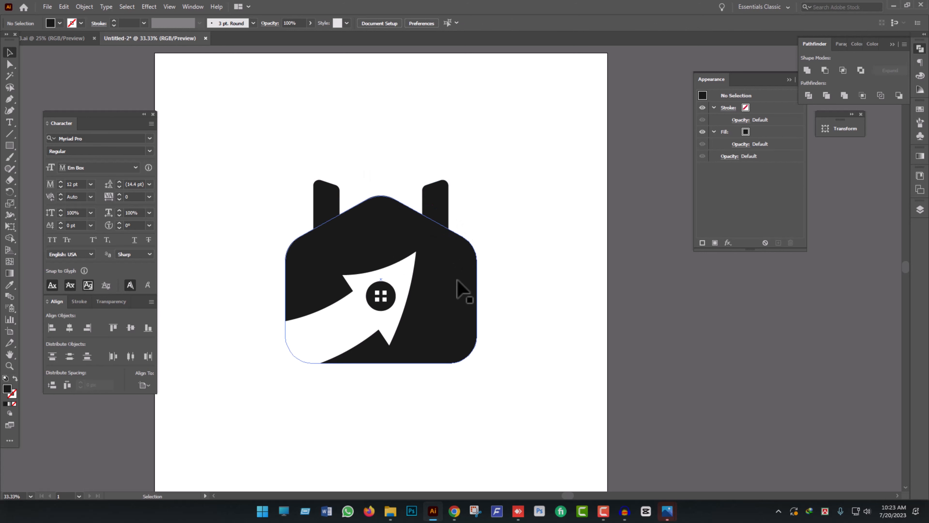
- Create an outward offset copy of the house shape at 80 px with miter joins
click(439, 205)
click(446, 311)
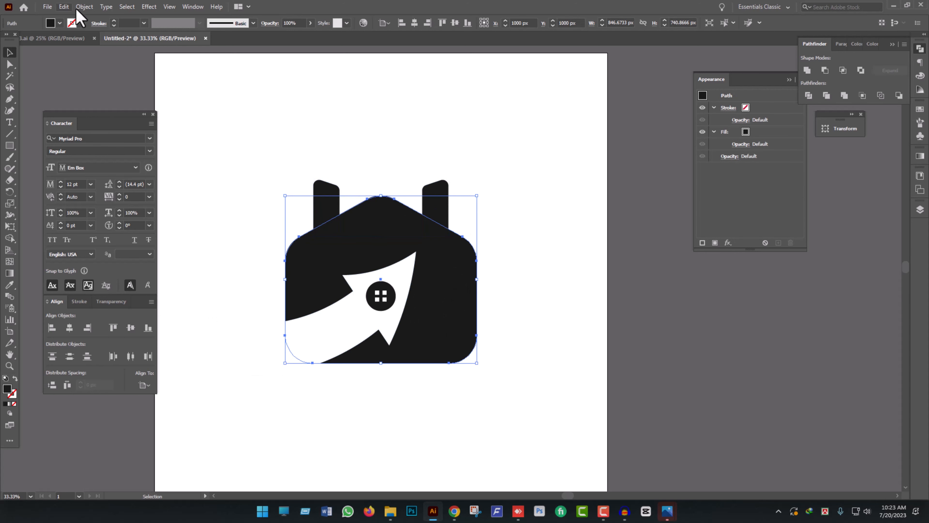
click(90, 8)
mouse_move(110, 243)
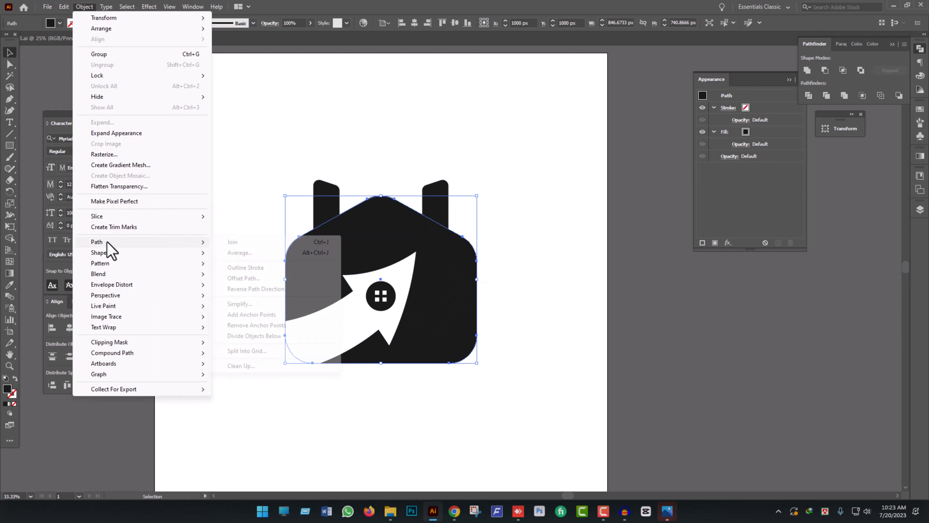
click(243, 278)
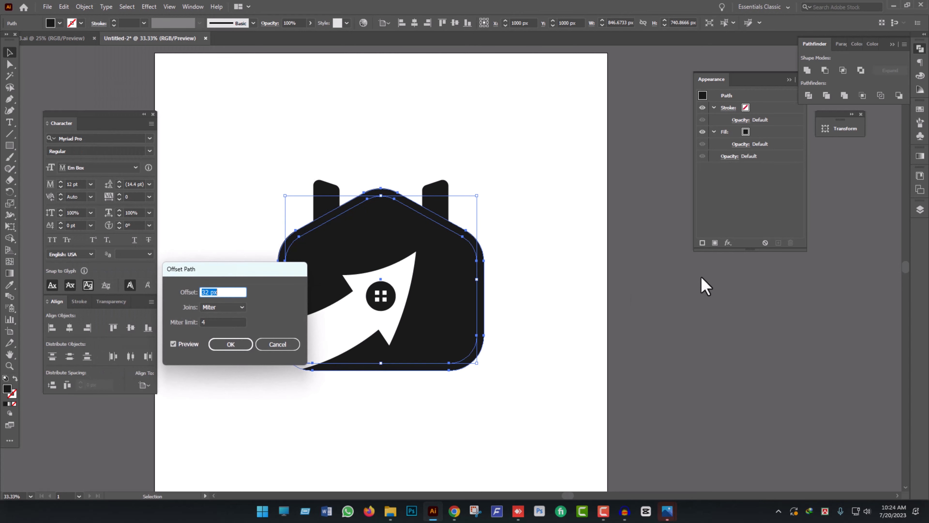
key(Up)
key(Up)
key(Up)
key(Up)
key(Up)
key(Up)
key(Up)
key(Up)
key(Up)
key(Up)
key(Up)
key(Up)
key(Up)
key(Up)
key(Up)
key(Up)
key(Up)
key(Up)
key(Up)
key(Up)
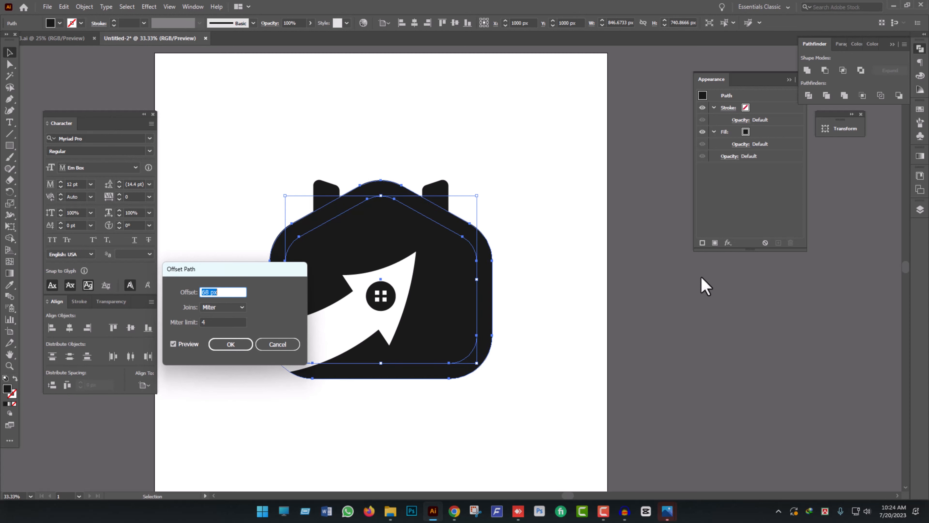
key(Up)
key(Up)
key(Up)
key(Up)
key(Up)
key(Up)
key(Up)
key(Up)
key(Up)
key(Up)
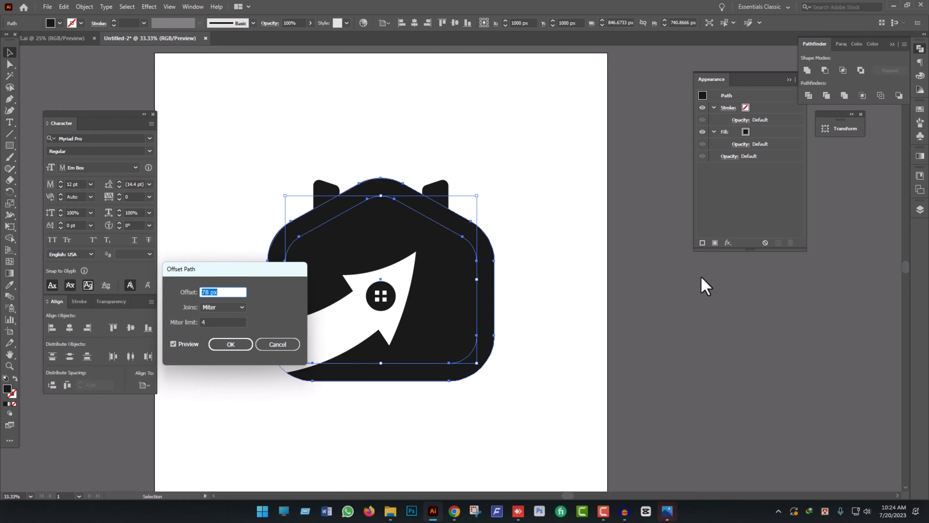
key(Up)
key(Up)
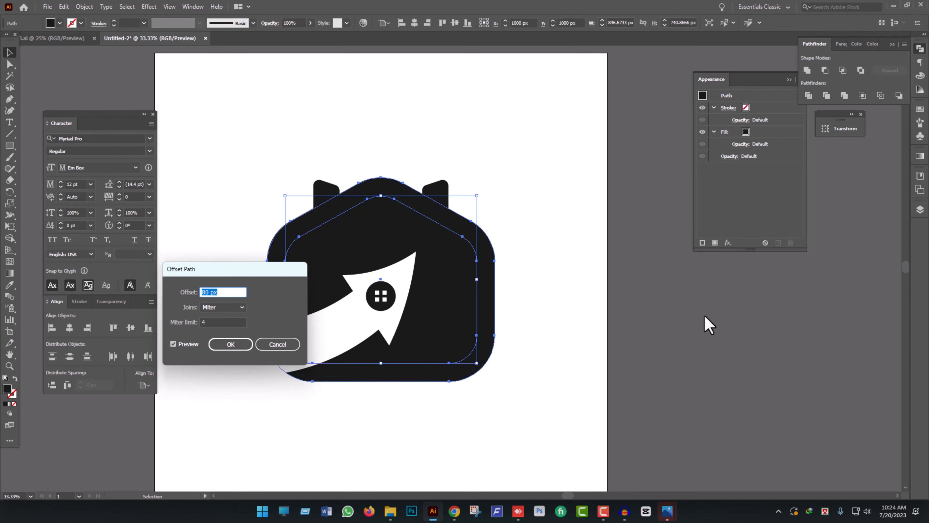
click(245, 345)
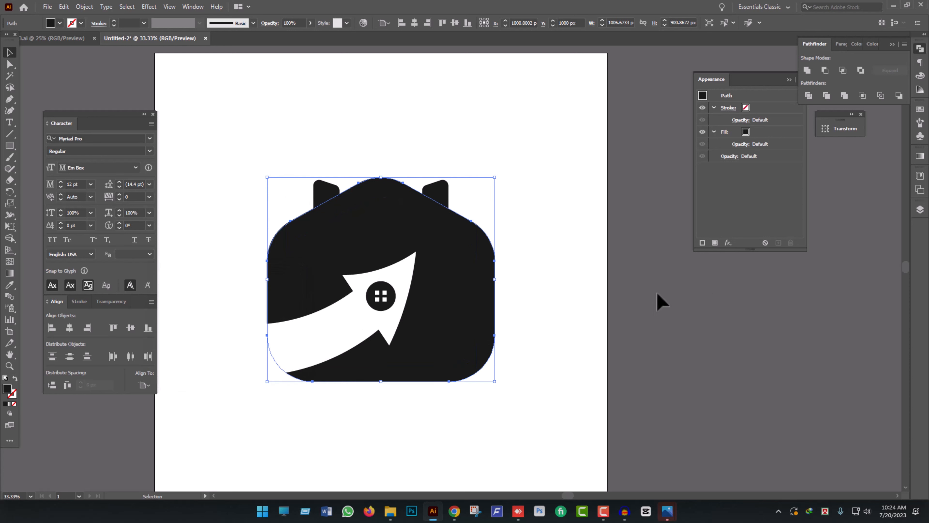
- Create a second outward offset copy of the original house shape at 26 px with miter joins
click(462, 285)
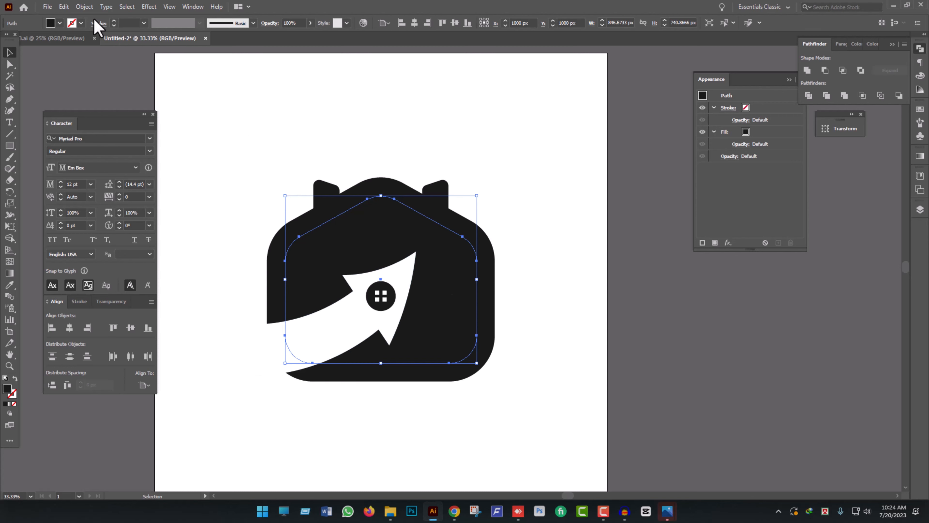
click(85, 7)
mouse_move(119, 242)
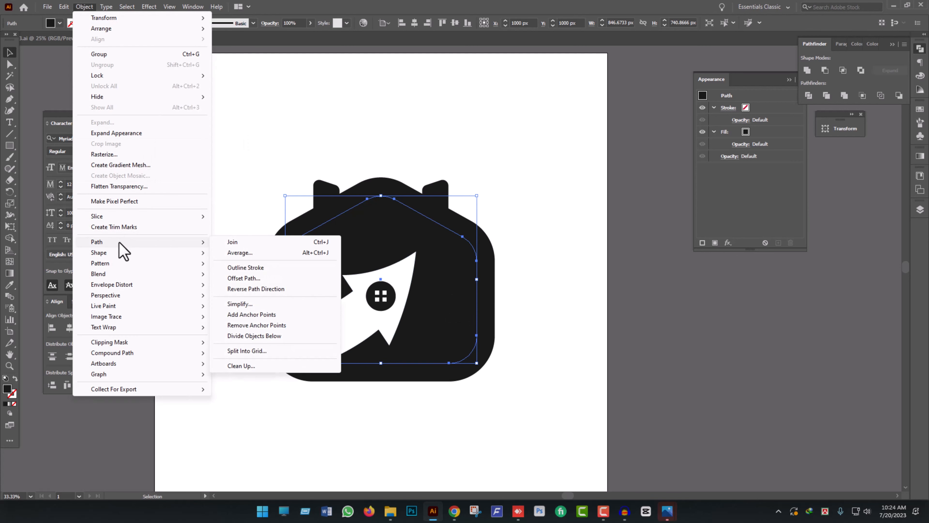
click(248, 280)
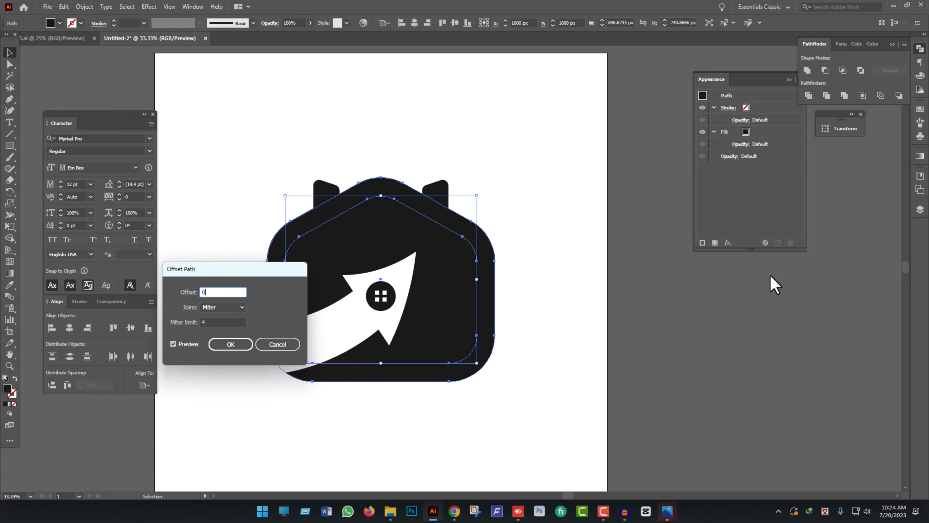
key(Up)
key(Up)
key(Up)
key(Up)
key(Up)
key(Up)
key(Up)
key(Up)
key(Up)
key(Up)
key(Up)
key(Up)
key(Up)
key(Up)
key(Up)
key(Up)
key(Up)
key(Up)
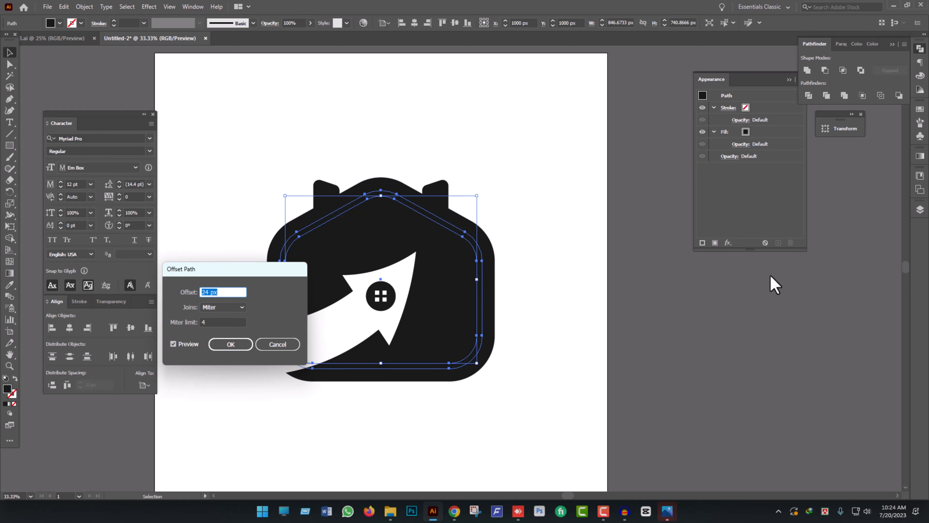
key(Up)
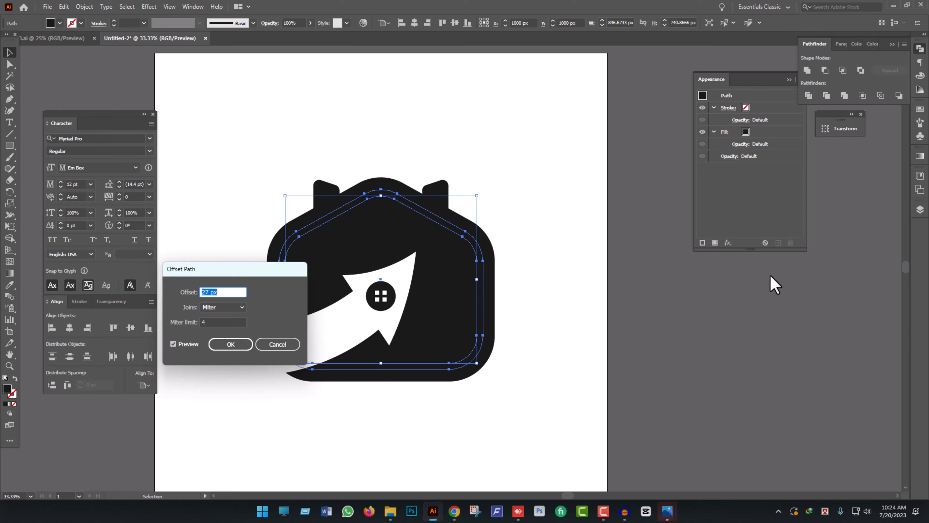
key(Up)
key(Up)
click(231, 344)
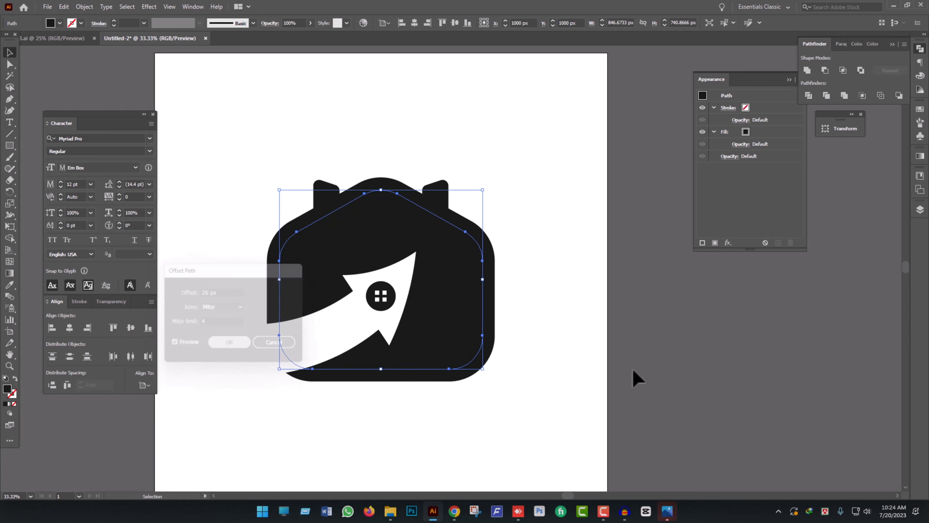
- Fill the 26 px offset shape with the artboard's white to separate the house from its outer frame
key(i)
click(562, 343)
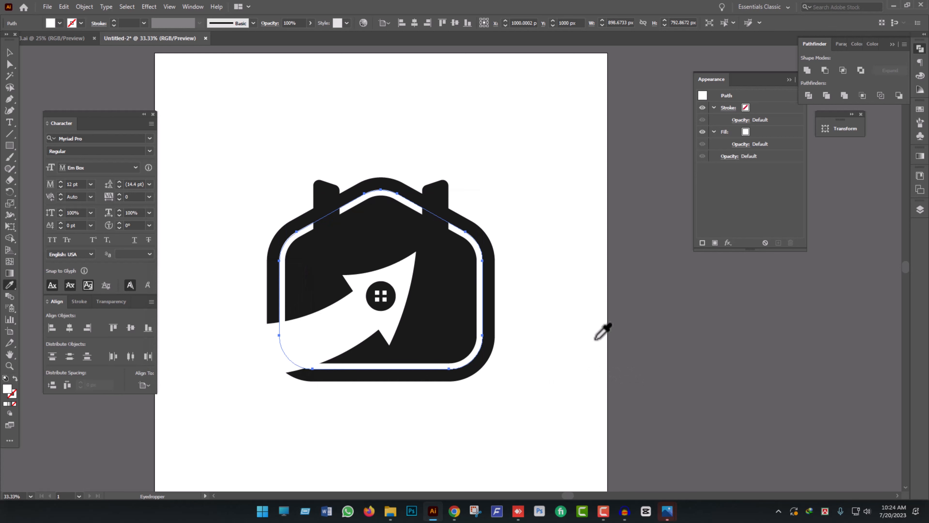
click(9, 51)
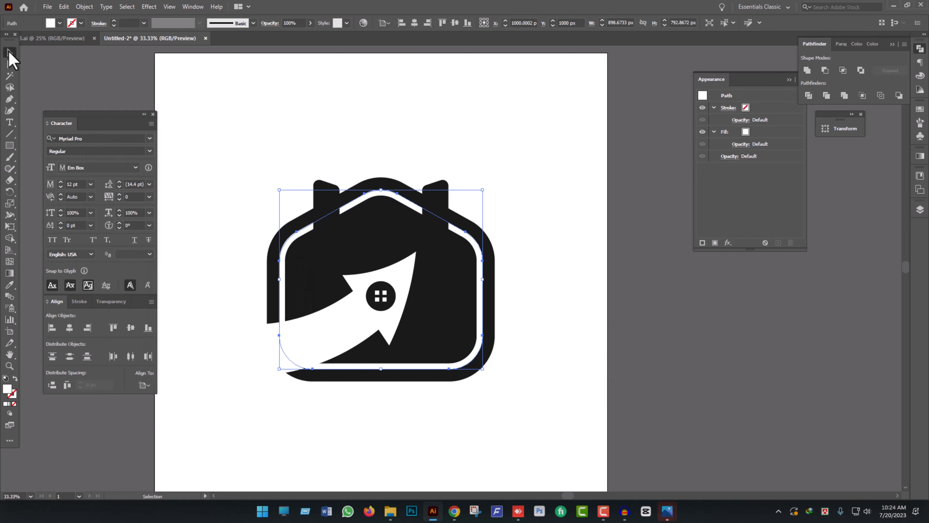
click(558, 258)
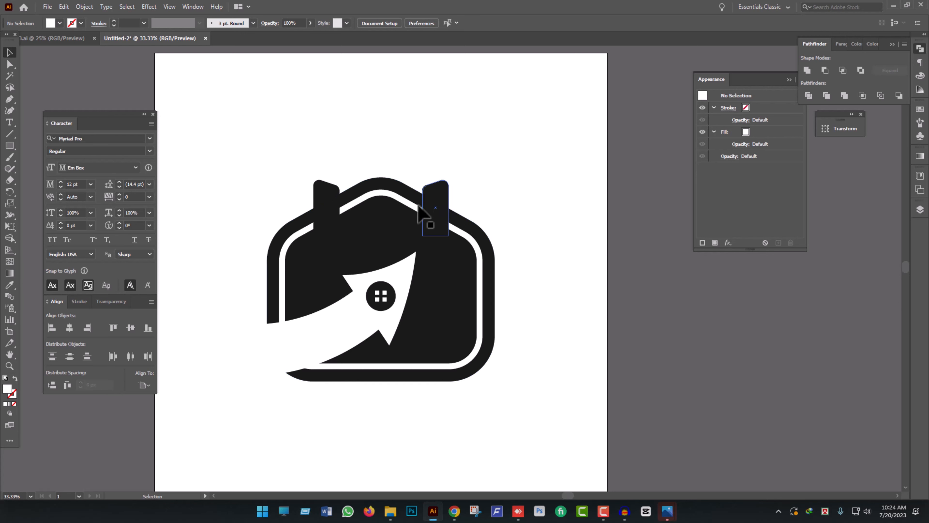
- Try to remove the outer frame around the two chimneys with the Shape Builder, and undo the removal
scroll(388, 217, up, 1)
click(295, 208)
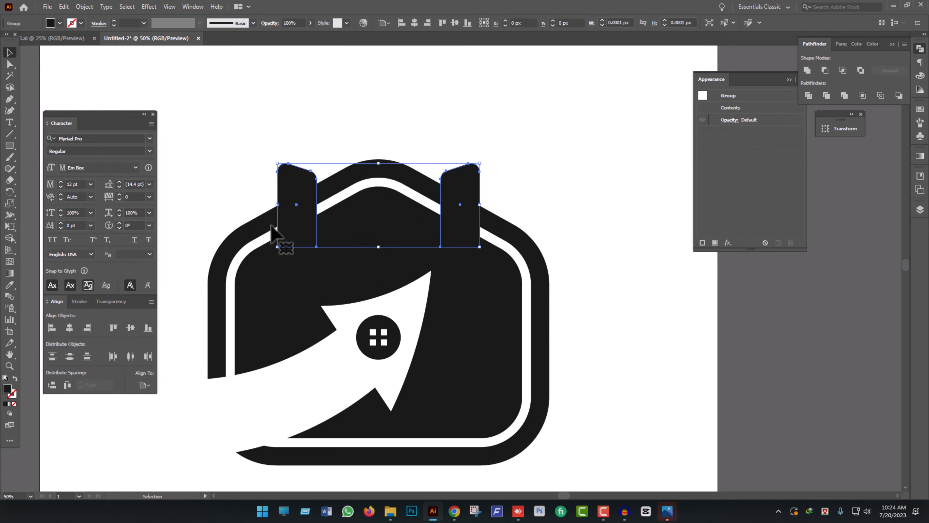
click(249, 233)
scroll(311, 217, down, 1)
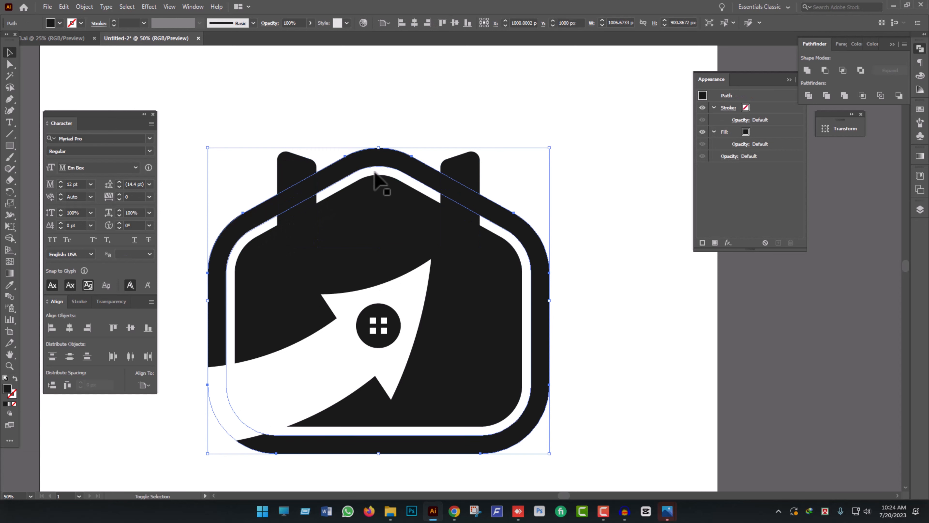
click(297, 183)
shift+click(404, 172)
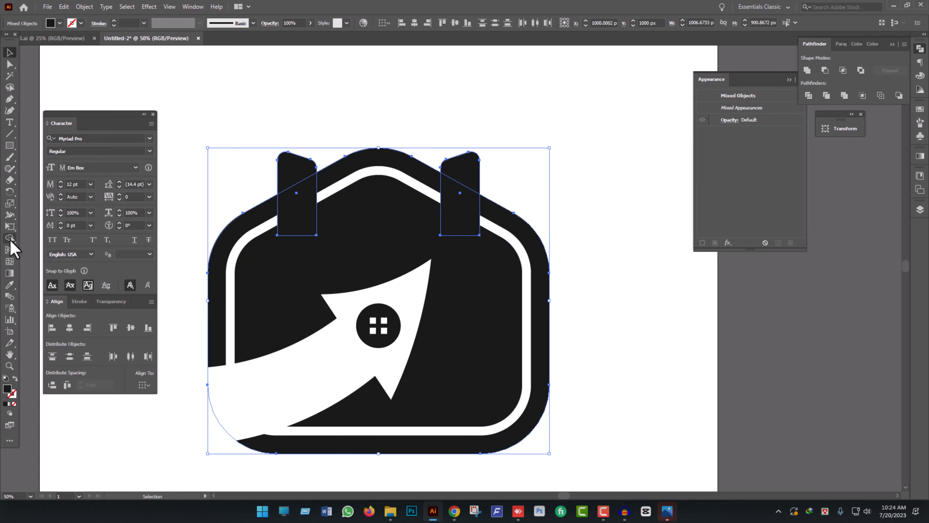
click(10, 238)
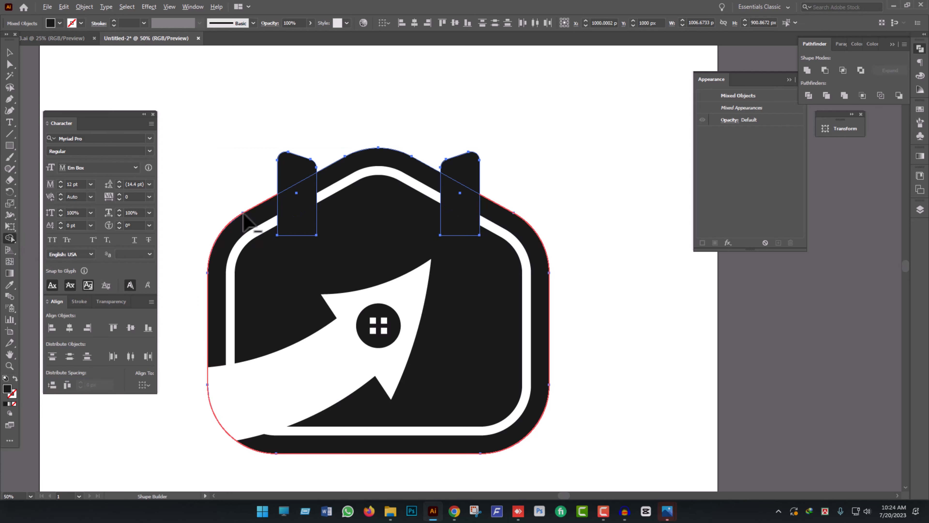
alt+click(245, 227)
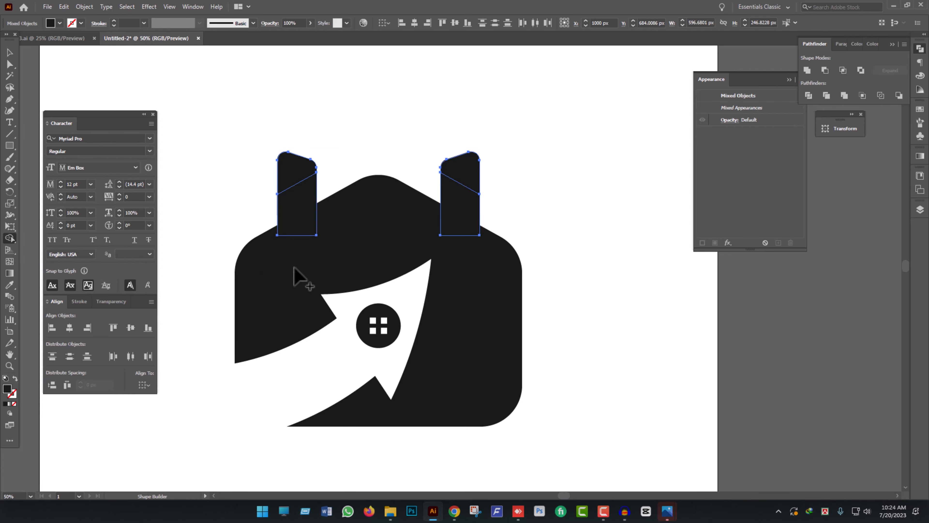
key(ctrl+z)
click(10, 52)
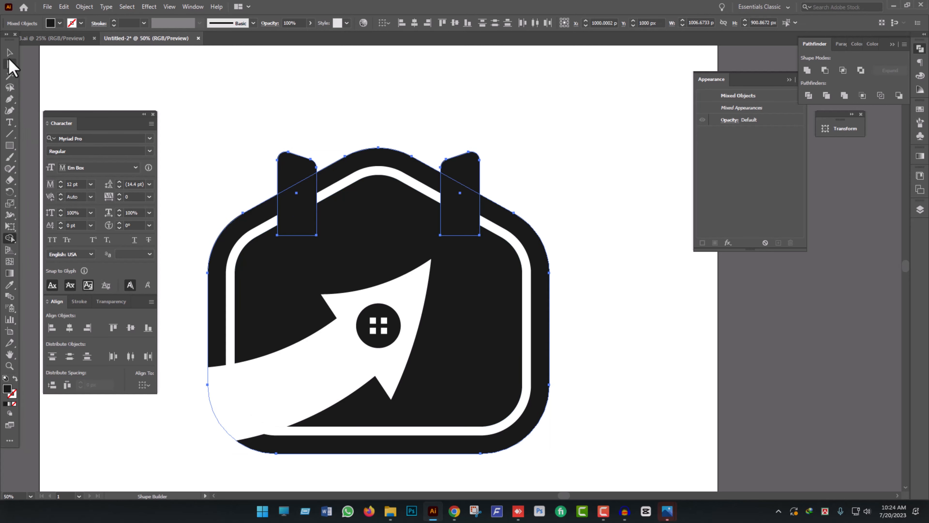
click(629, 245)
click(461, 188)
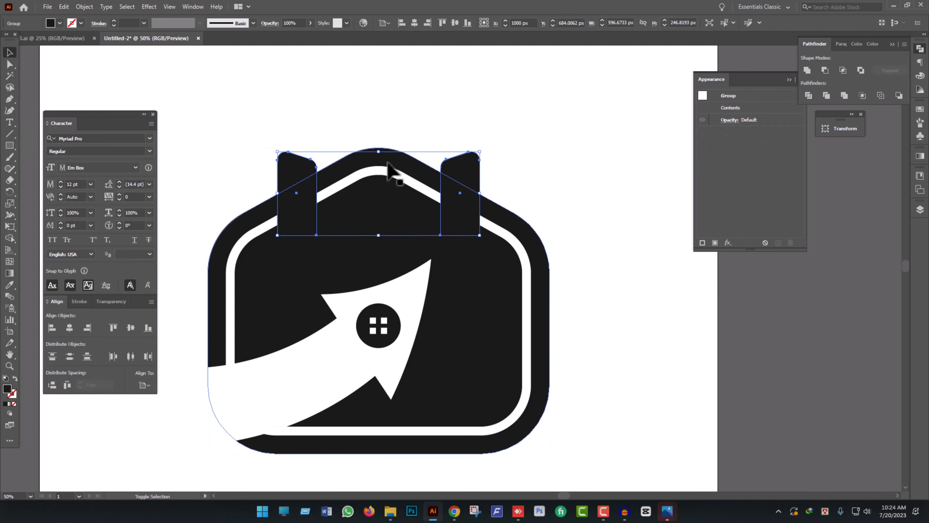
shift+click(397, 175)
click(10, 239)
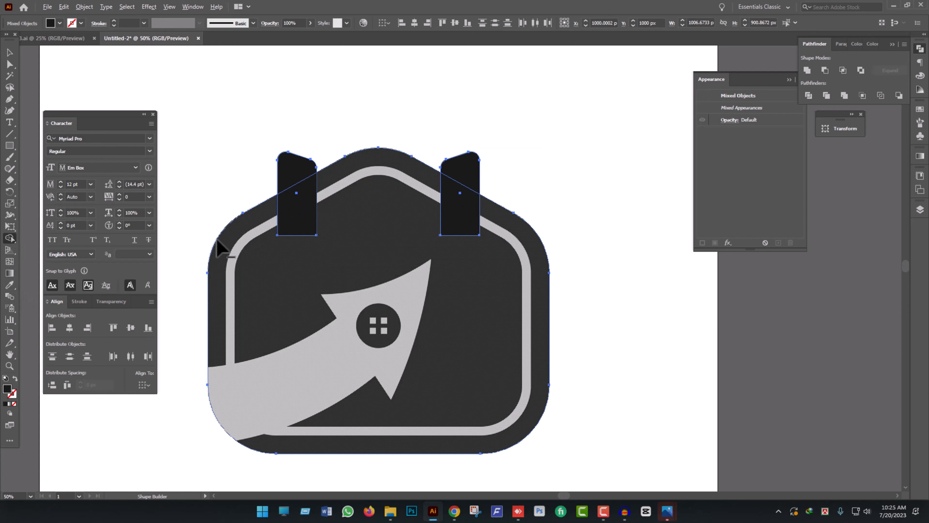
click(9, 53)
click(599, 276)
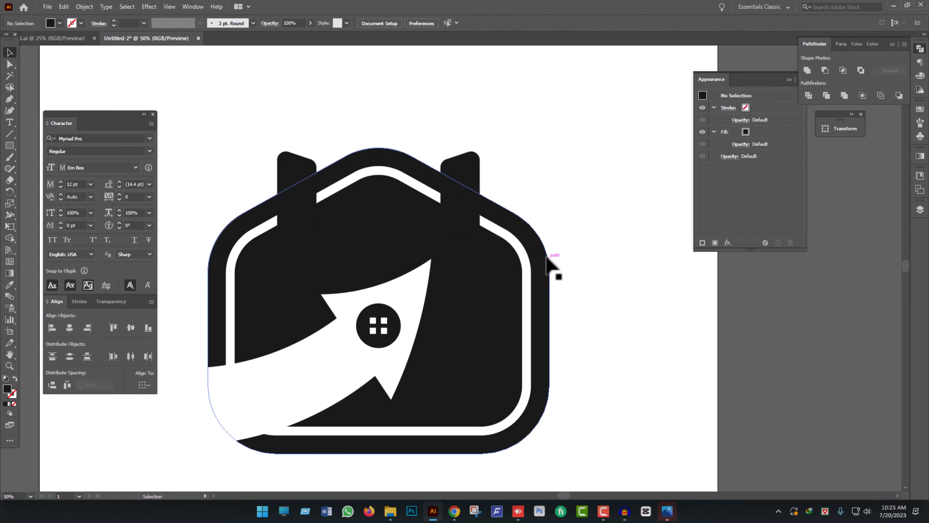
click(545, 262)
right_click(544, 249)
click(591, 199)
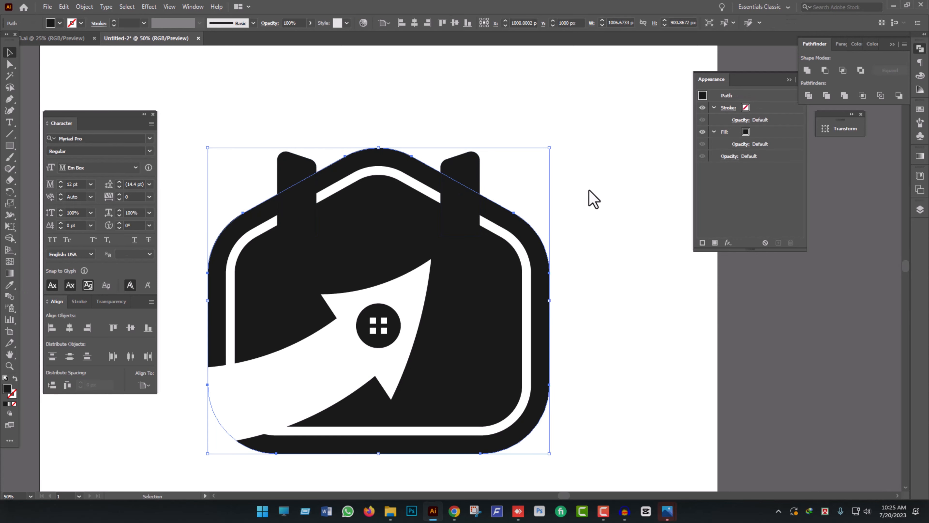
click(591, 200)
click(479, 186)
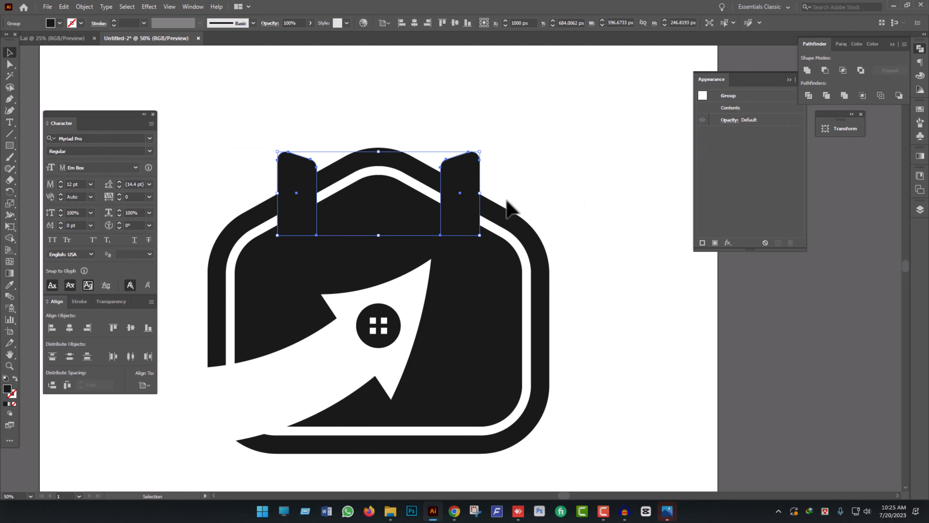
key(a)
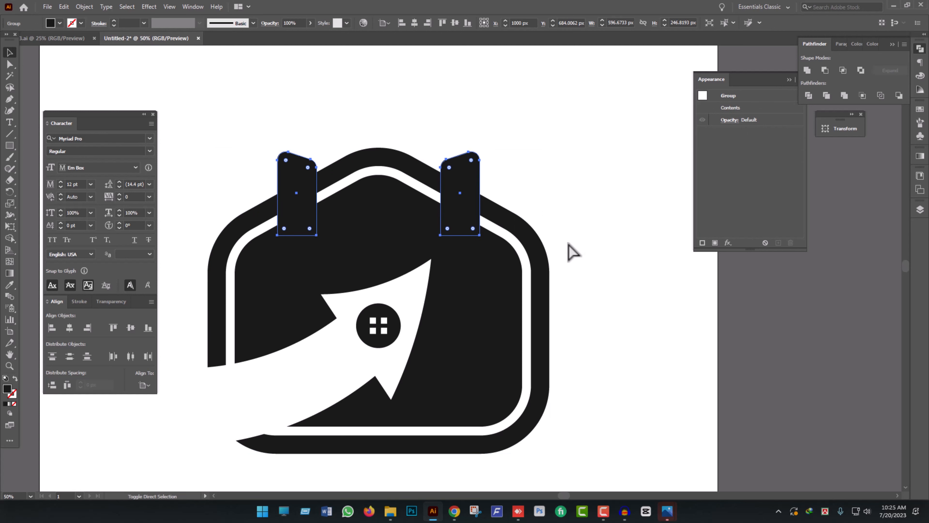
- Cut the gap band between the house and the outer frame out of the stacked shapes with the Shape Builder
click(534, 271)
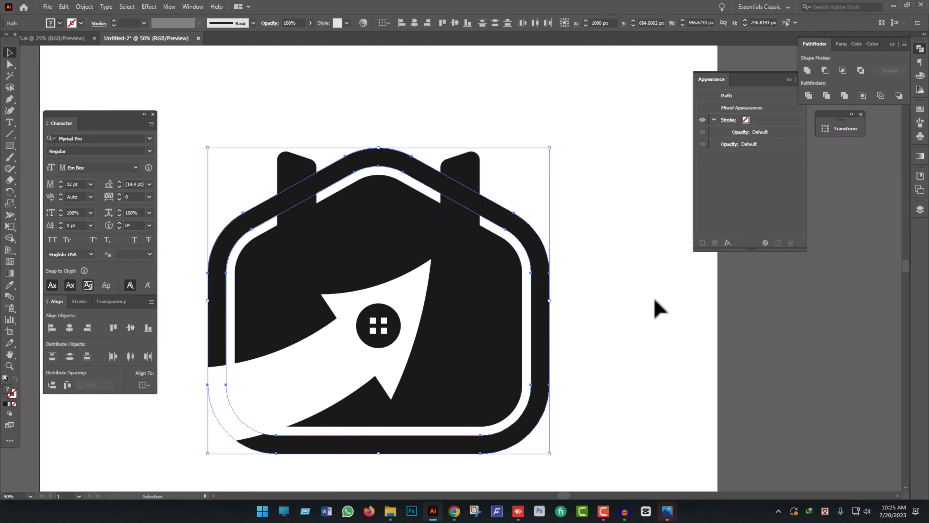
drag(586, 353, 505, 315)
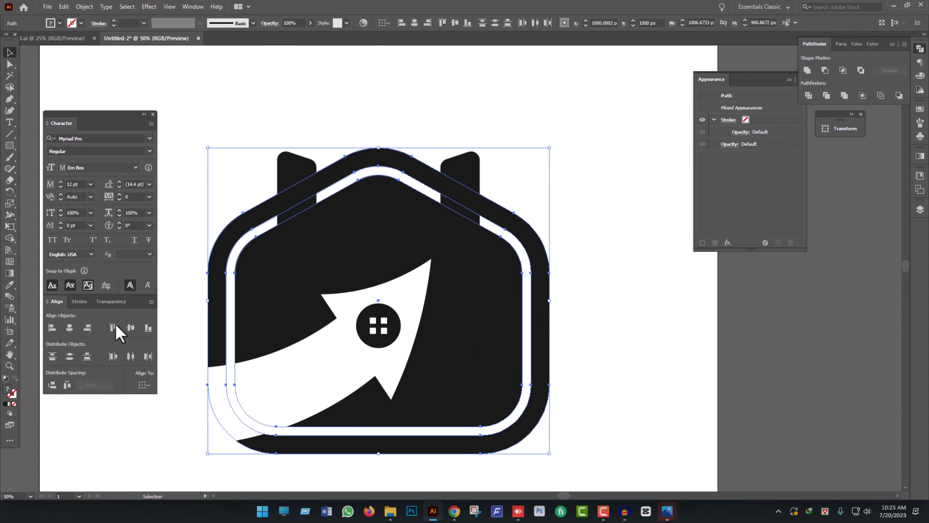
click(10, 228)
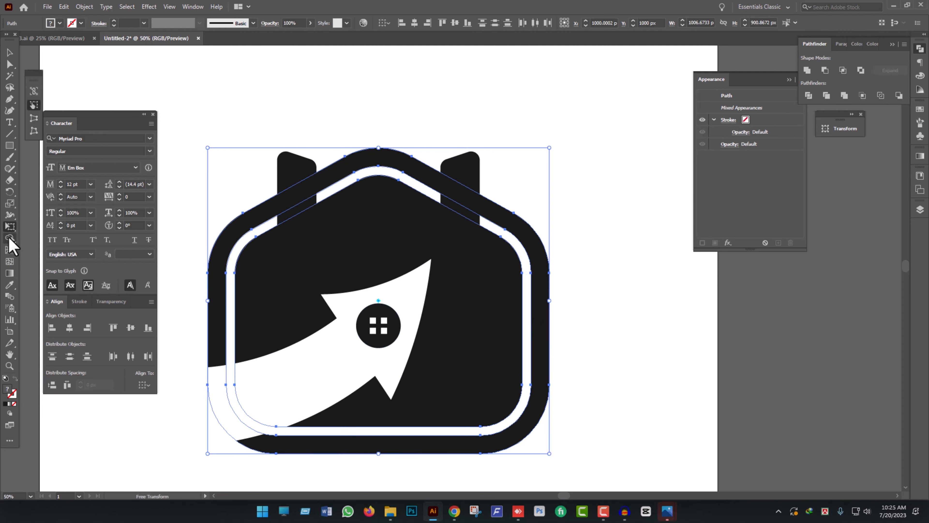
click(9, 239)
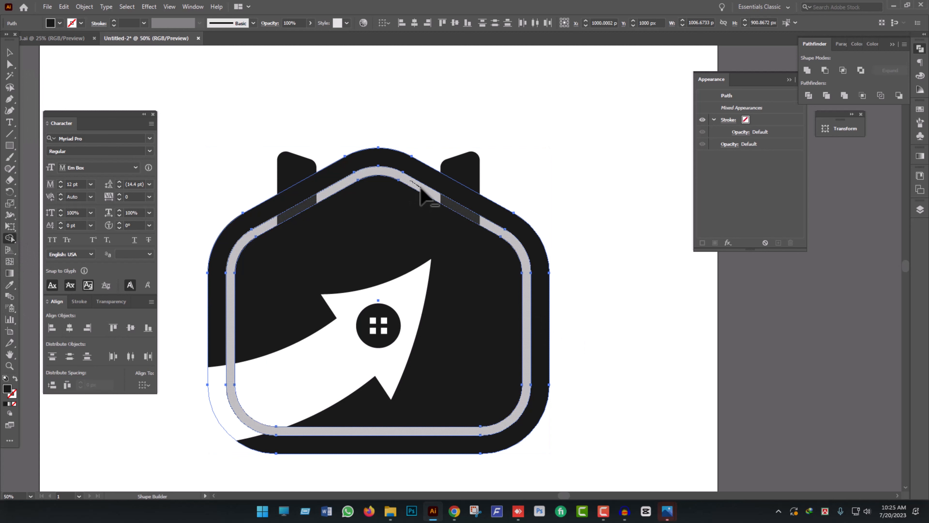
click(421, 190)
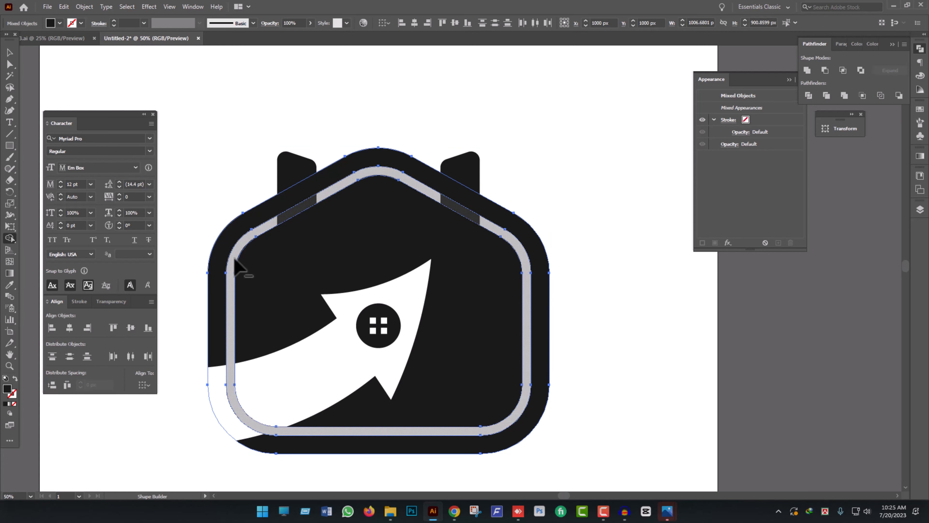
click(10, 52)
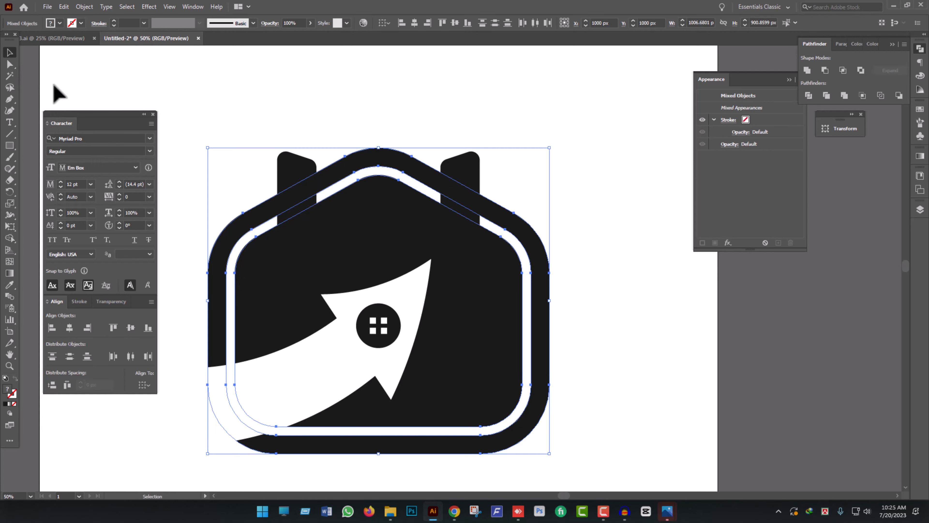
- Remove the frame section outside the two chimneys with the Shape Builder, keeping only the roof arc between them
click(644, 264)
click(218, 306)
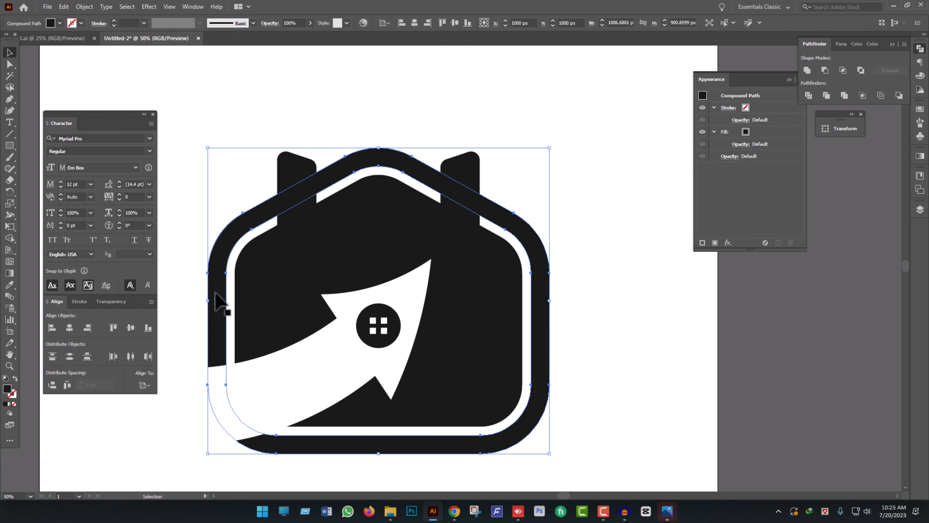
shift+click(296, 172)
shift+click(460, 176)
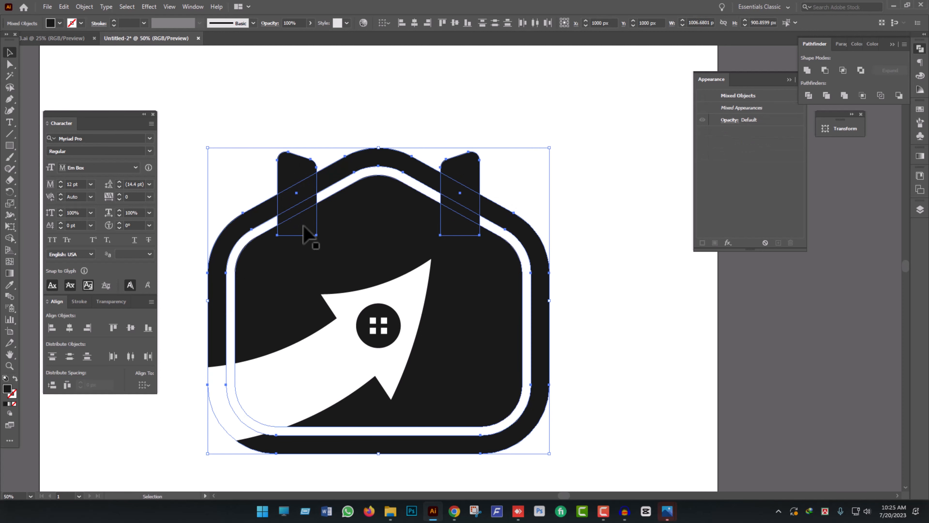
click(10, 238)
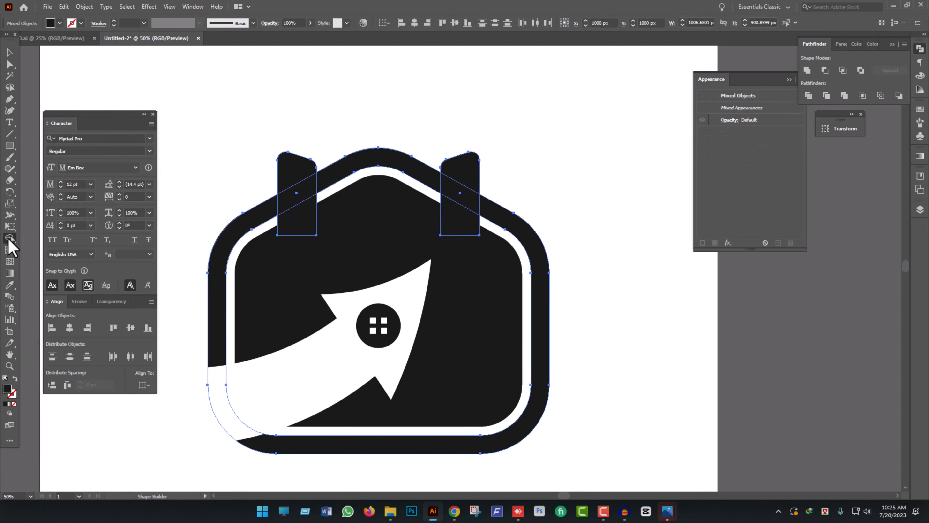
alt+click(239, 236)
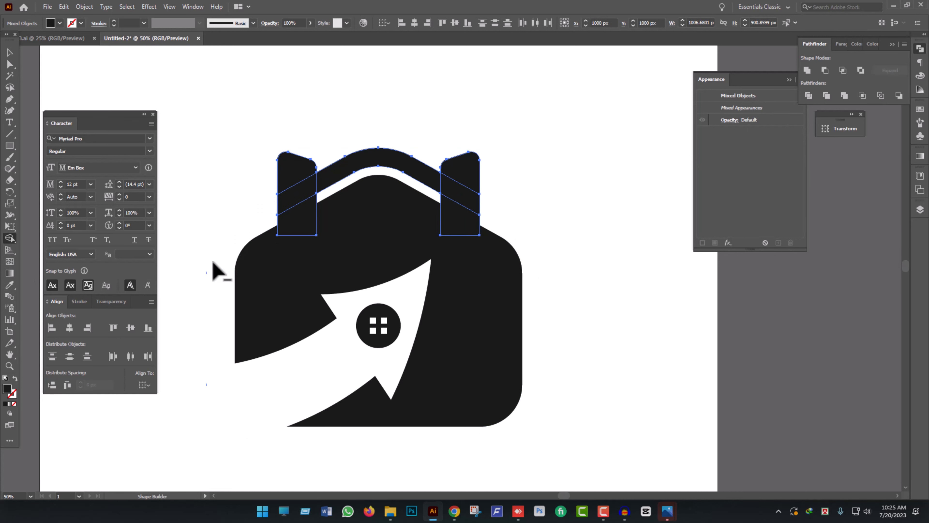
click(10, 53)
click(593, 252)
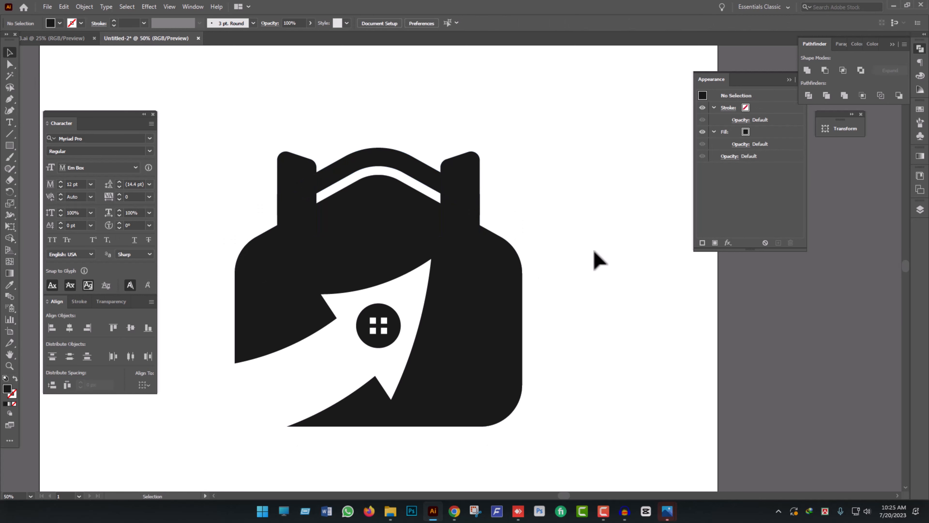
- Trim off the part of the white arrow's tail that extends beyond the house outline with the Shape Builder
scroll(603, 289, down, 2)
drag(604, 289, 550, 264)
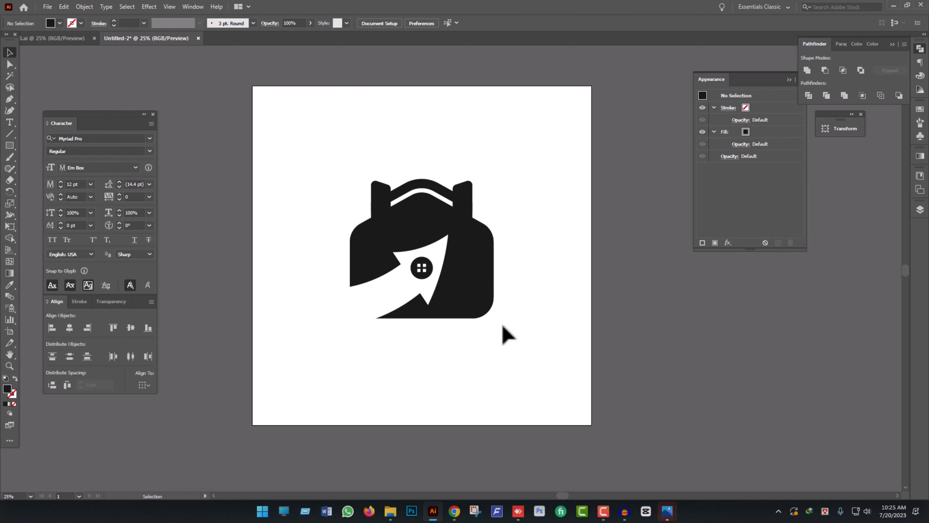
click(380, 314)
shift+click(374, 304)
shift+click(402, 312)
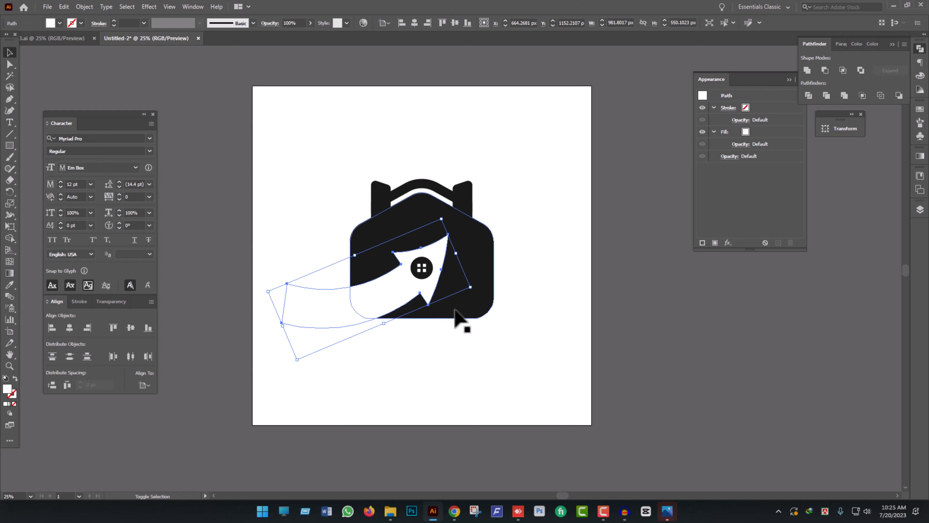
shift+click(464, 312)
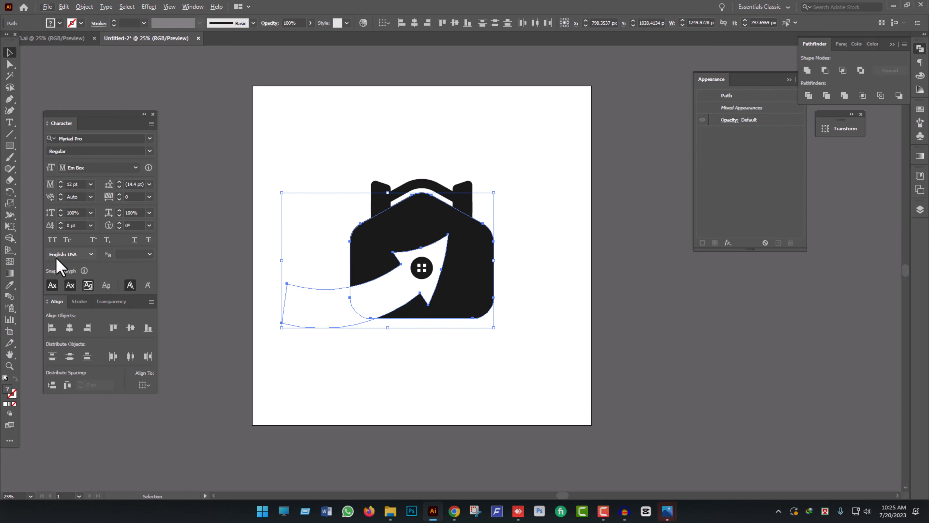
click(8, 240)
alt+click(315, 315)
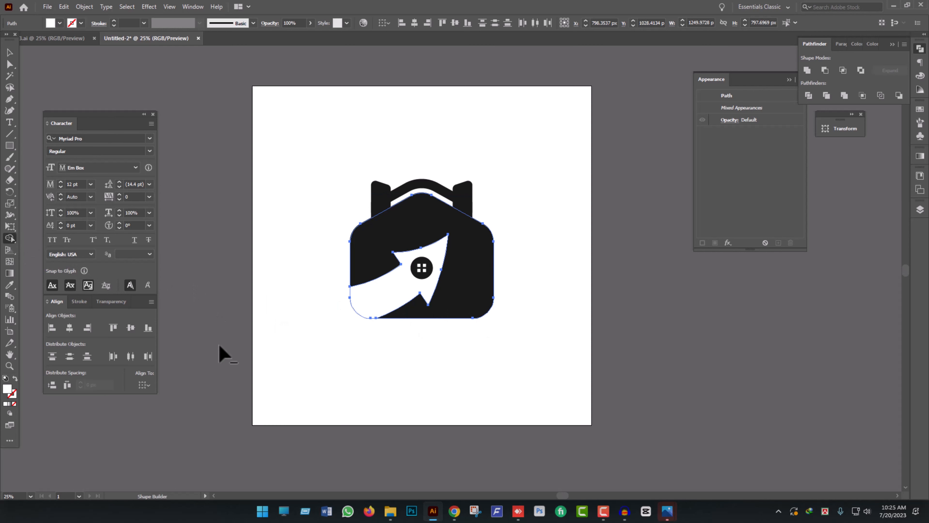
click(9, 53)
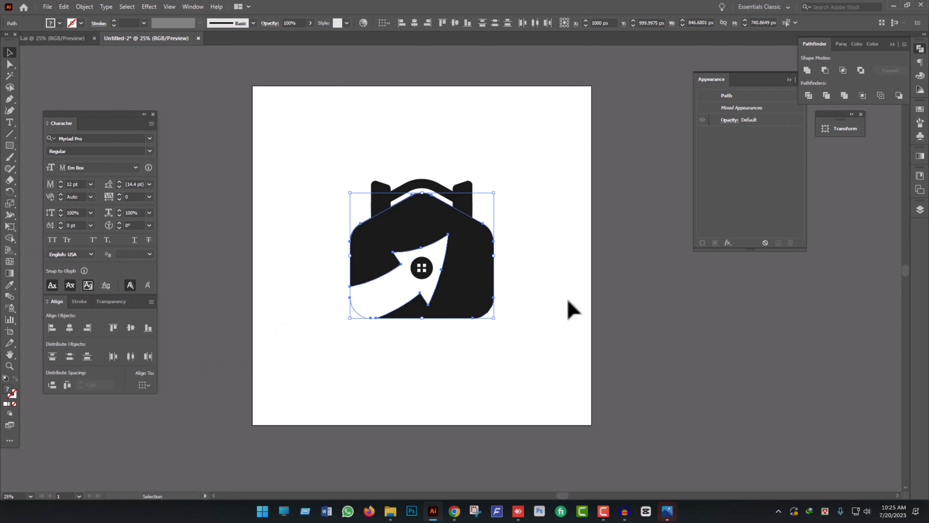
click(559, 307)
- Group all the logo shapes and center the group vertically on the artboard
scroll(558, 315, down, 2)
scroll(536, 332, up, 2)
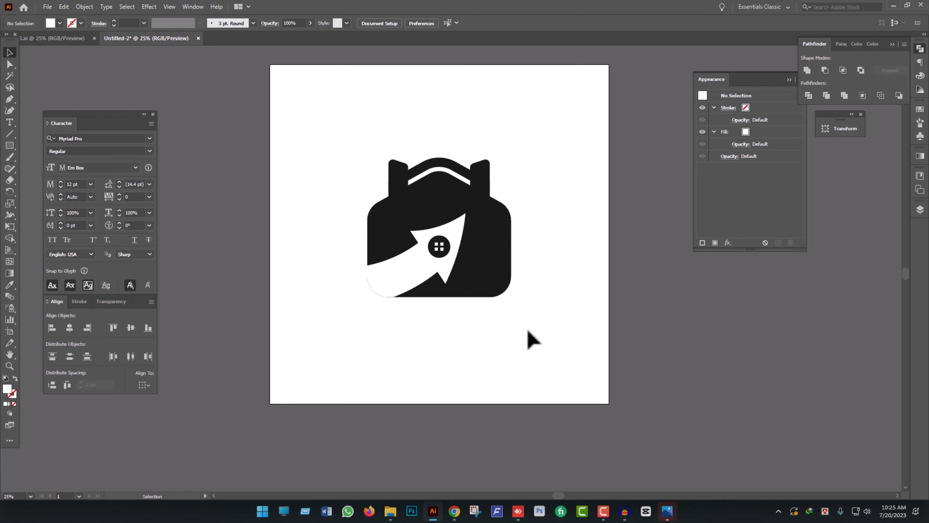
drag(552, 331, 352, 150)
key(a)
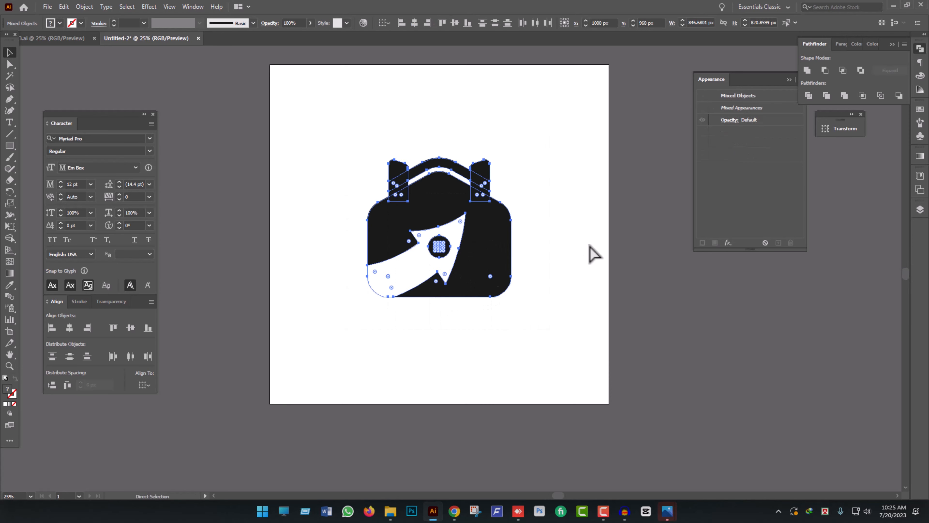
key(v)
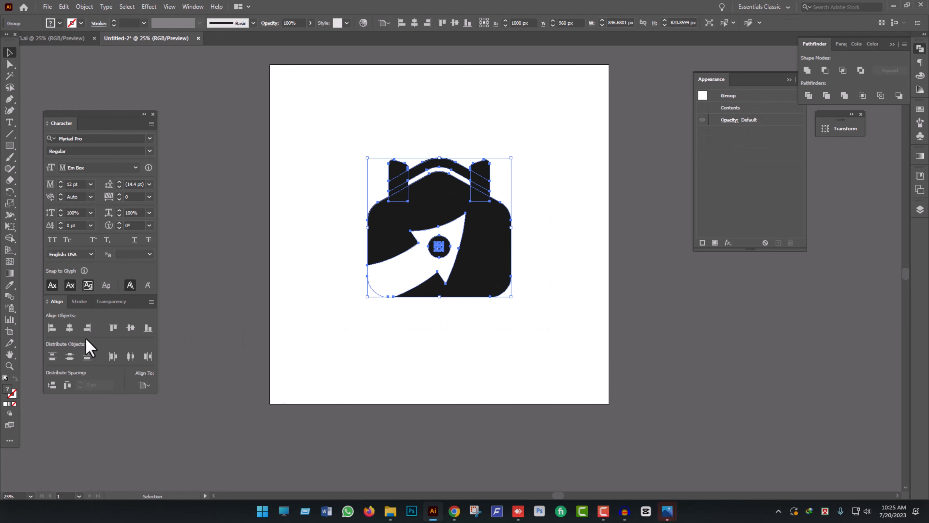
click(131, 327)
click(511, 342)
- Scale the logo group down to roughly half its size and place it in the left half of the artboard
click(482, 281)
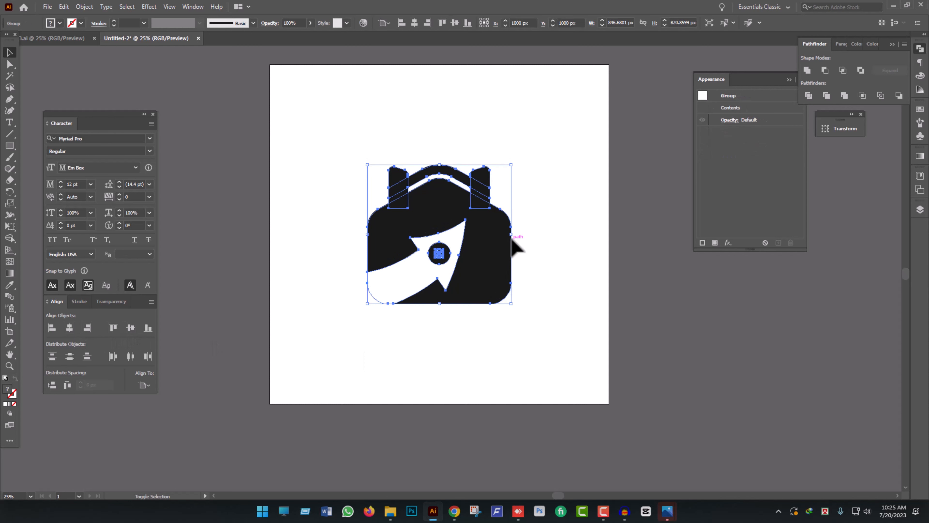
drag(511, 234, 378, 265)
scroll(363, 292, up, 2)
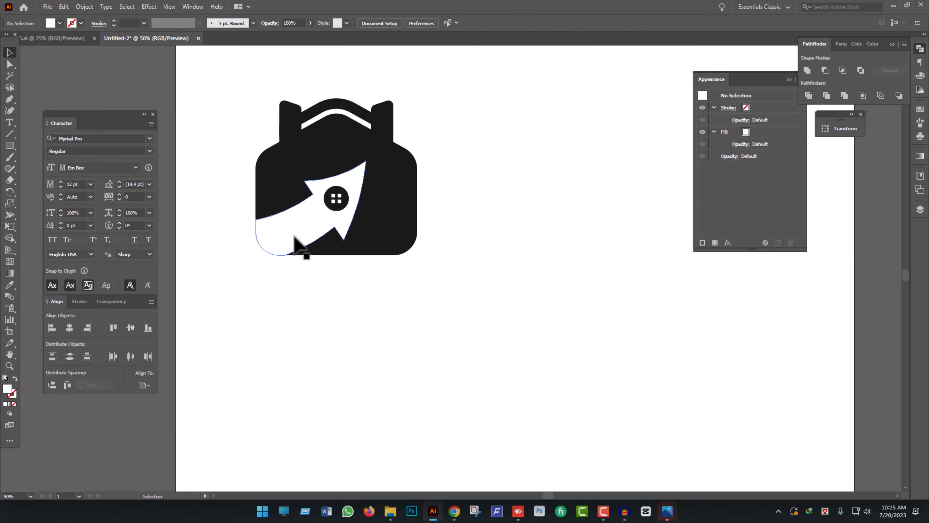
click(369, 333)
scroll(383, 339, down, 2)
scroll(421, 349, up, 1)
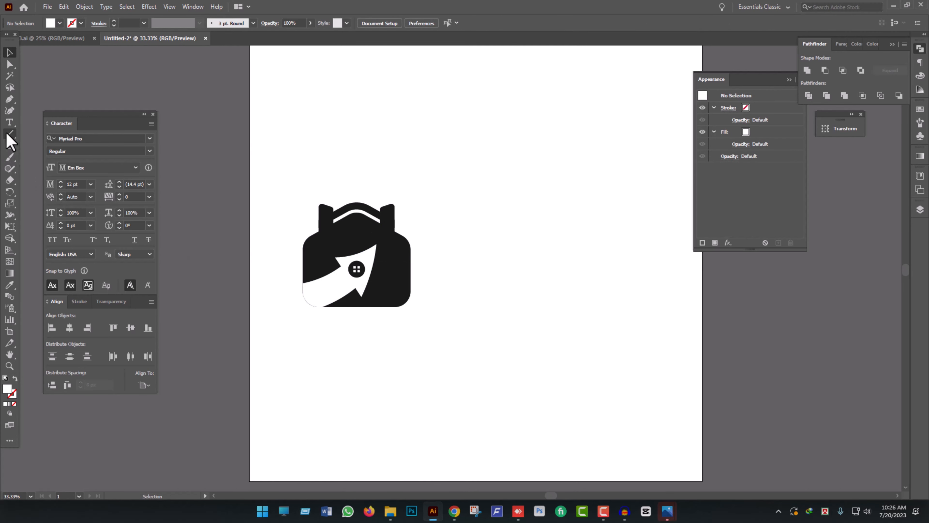
- Add the text "Lock House" to the right of the house icon and enlarge it to about 159 pt
click(6, 125)
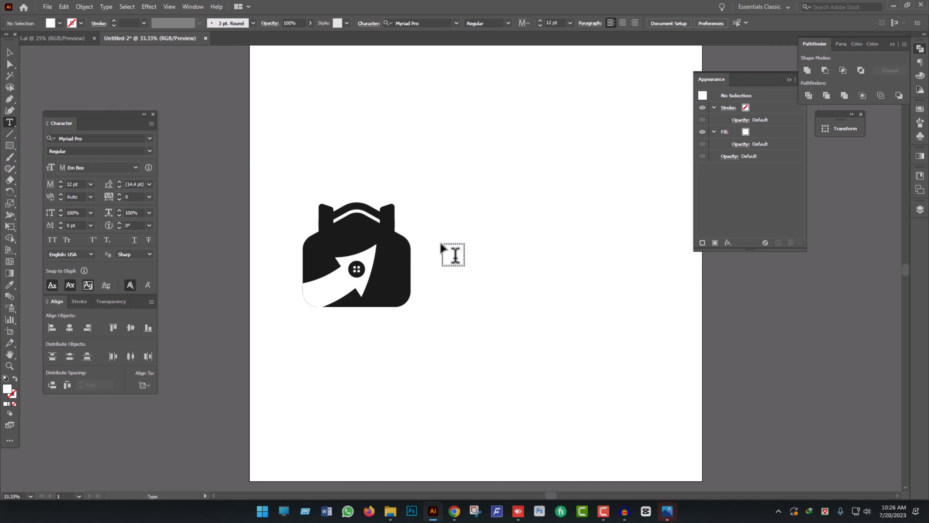
click(437, 250)
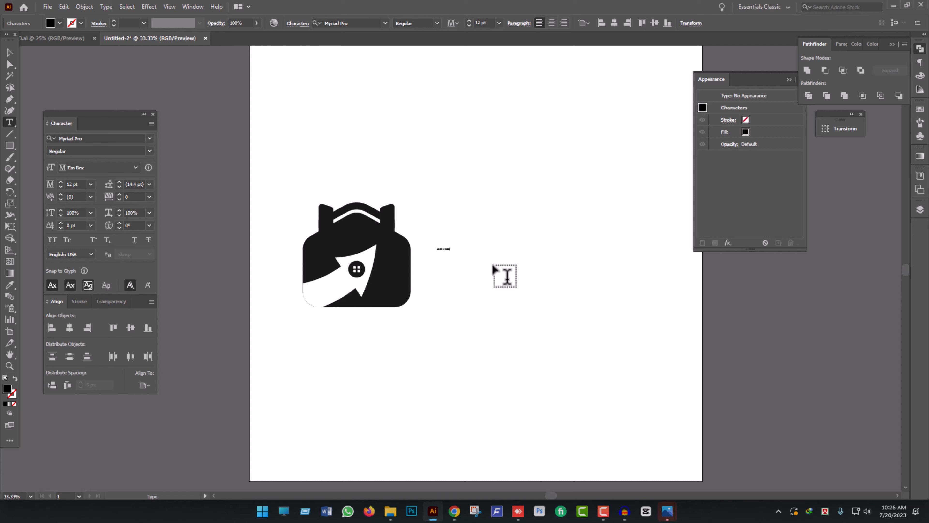
click(10, 53)
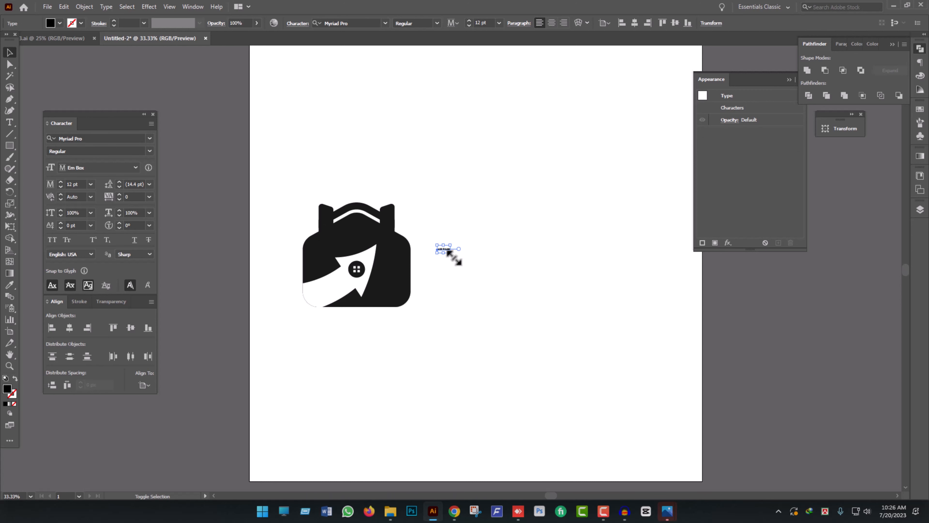
drag(450, 253, 837, 354)
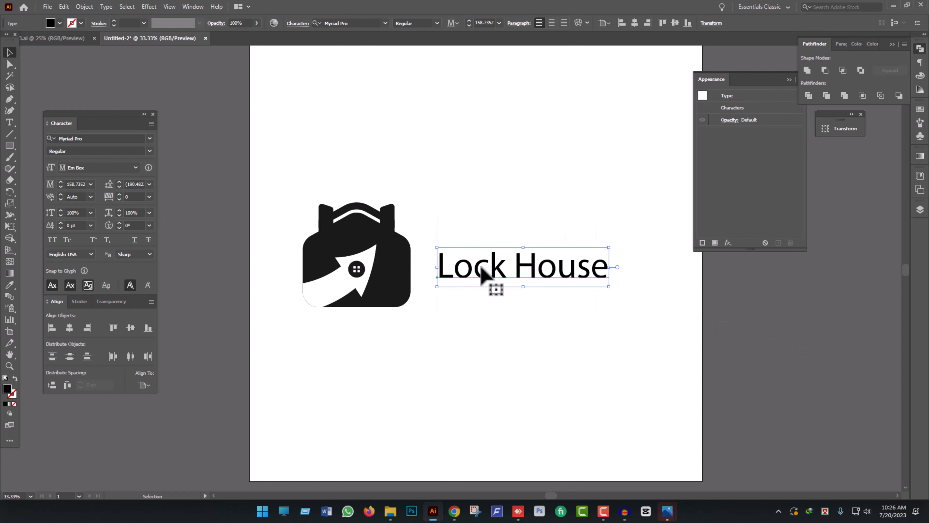
drag(481, 267, 480, 248)
- Set the "Lock House" text in Roboto Black with All Caps
click(353, 23)
text(robo)
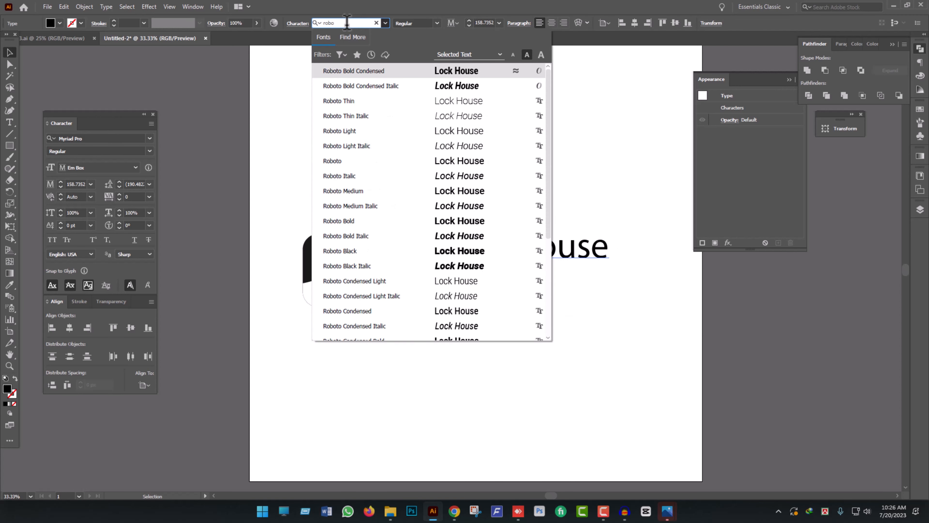
click(375, 251)
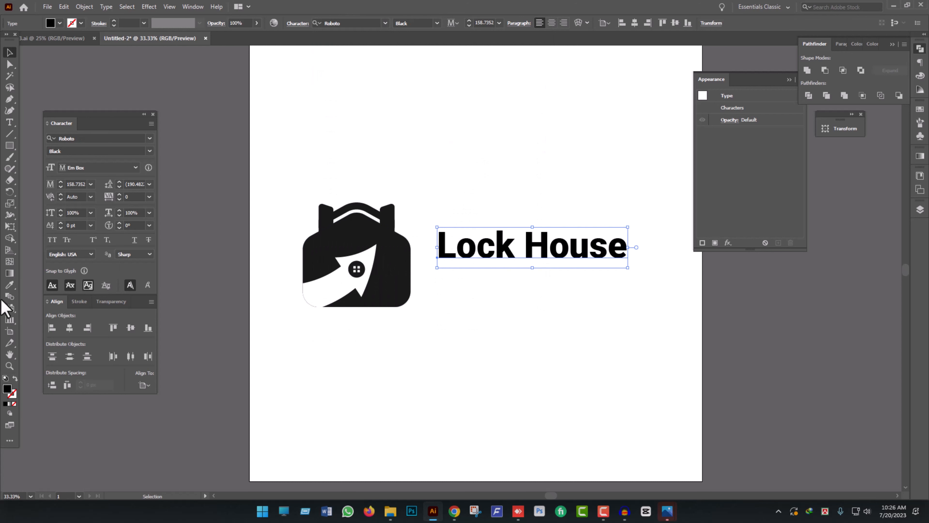
click(52, 240)
click(587, 329)
- Scale the house icon down slightly and move the LOCK HOUSE text closer to it
click(393, 265)
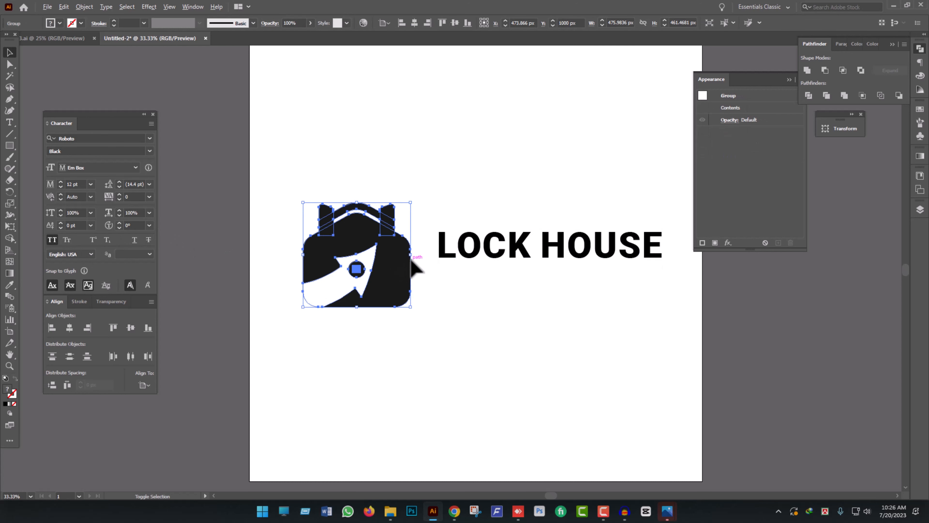
drag(411, 258, 395, 283)
drag(505, 251, 473, 250)
click(450, 271)
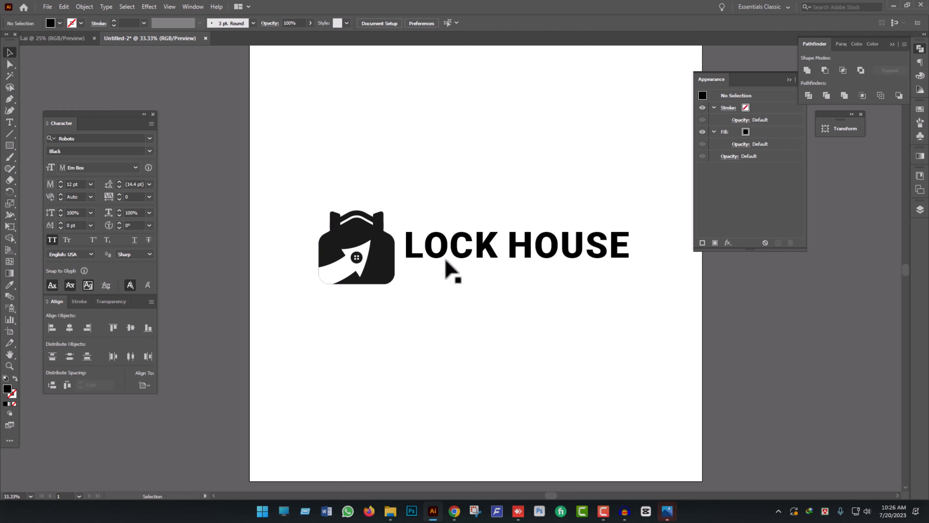
- Reduce the LOCK HOUSE text from its far end, keeping its start next to the house icon
click(410, 247)
drag(629, 248, 597, 248)
click(608, 306)
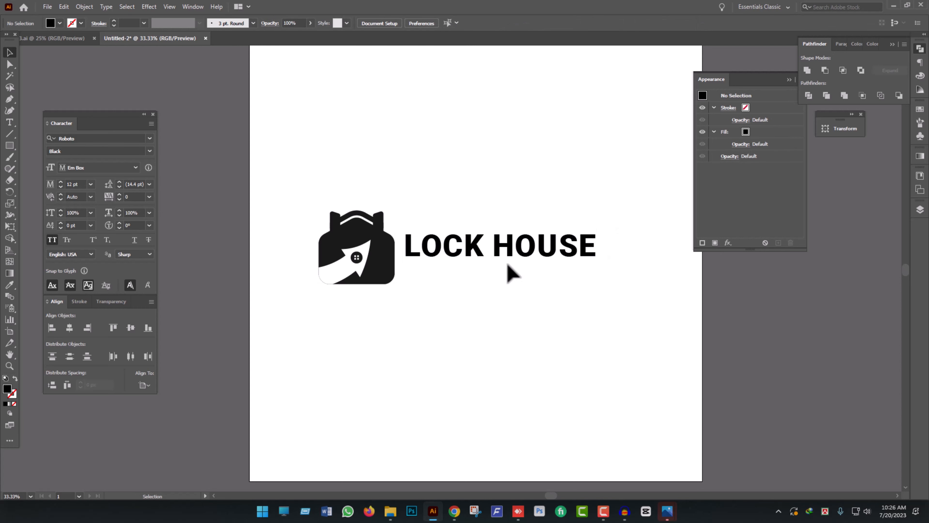
click(497, 253)
click(576, 288)
- Draw a thin black rectangle about 839 by 10 px beneath LOCK HOUSE, spanning the text's width as an underline
scroll(569, 281, up, 1)
drag(551, 295, 580, 302)
drag(354, 255, 640, 258)
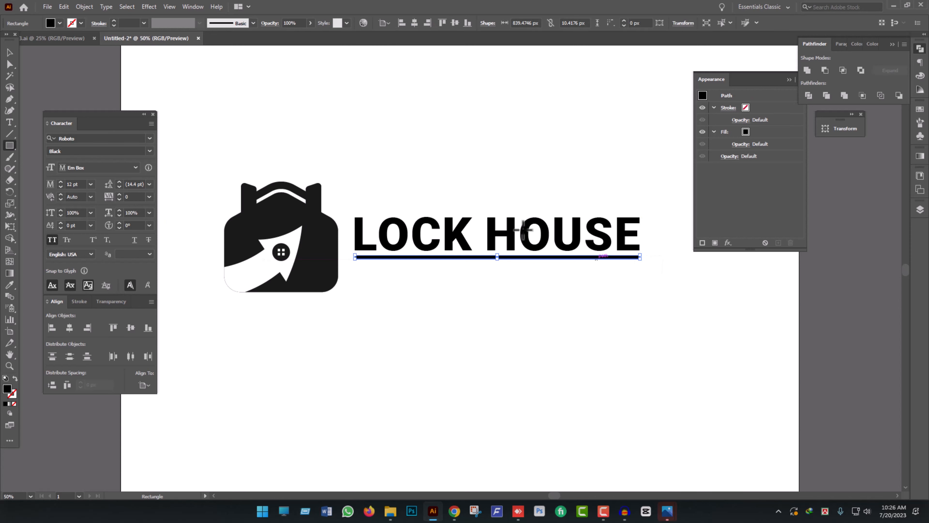
click(10, 52)
click(485, 330)
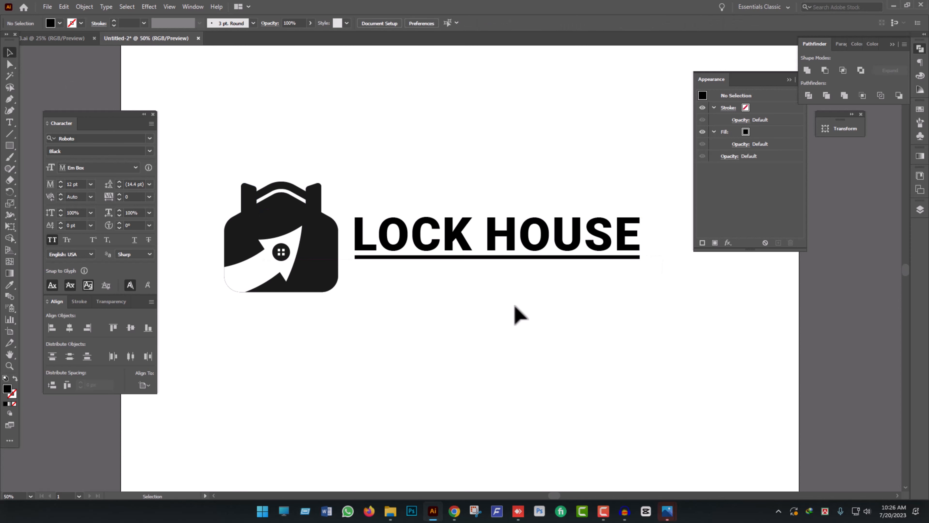
- Switch to ChatGPT in the browser and copy the slogan "Unlock Your Dream Home" from the slogan suggestions
click(454, 513)
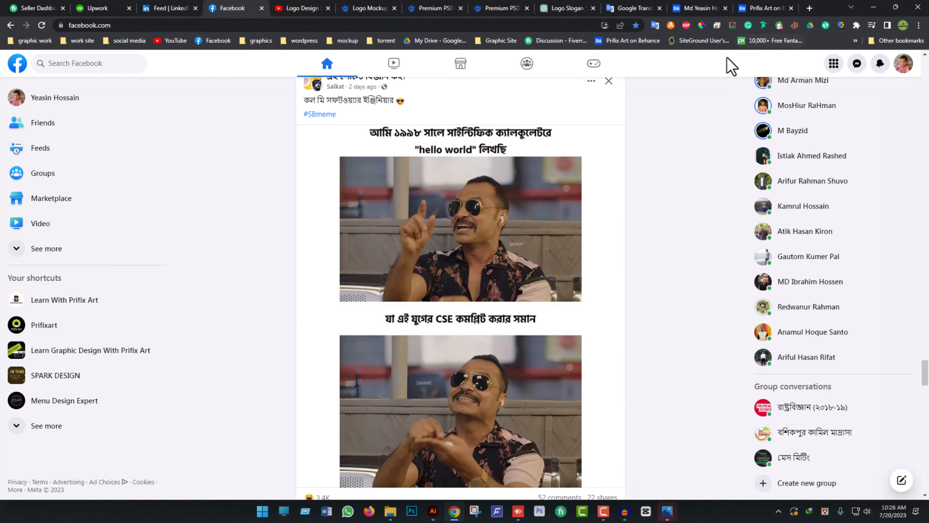
click(569, 8)
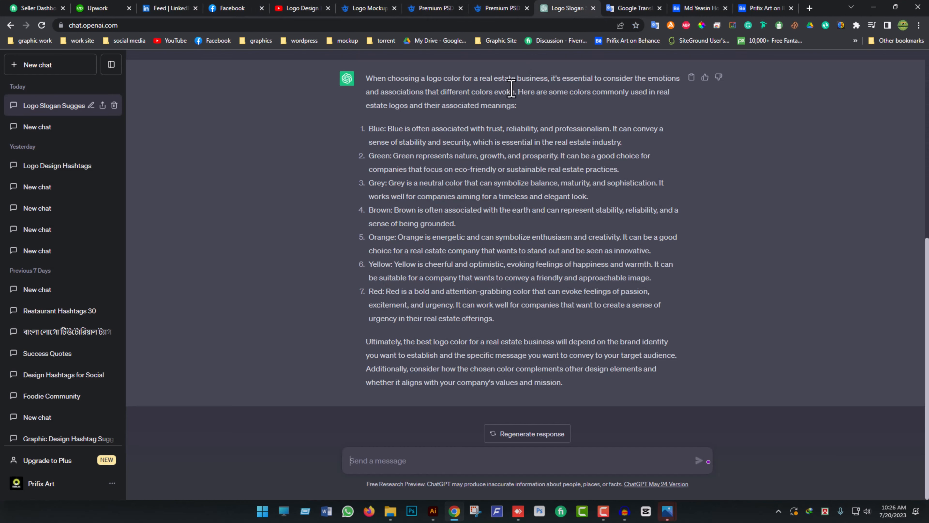
scroll(554, 240, up, 7)
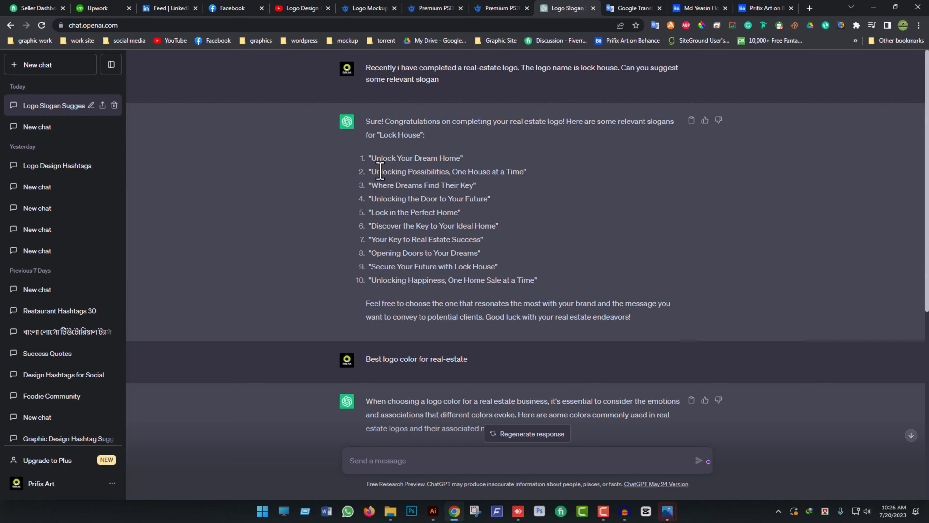
drag(373, 160, 453, 160)
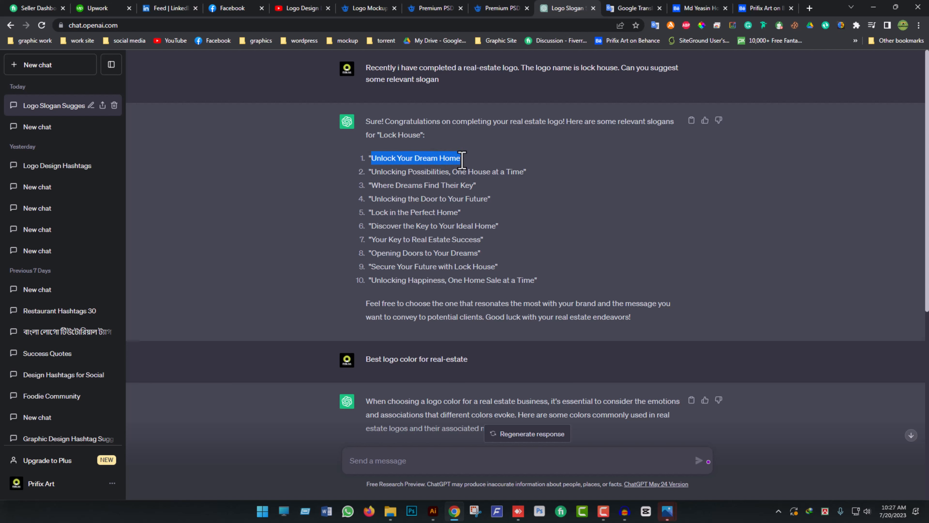
- Return to Illustrator and add the slogan "UNLOCK YOUR DREAM HOME" as a text line below the underline
click(433, 511)
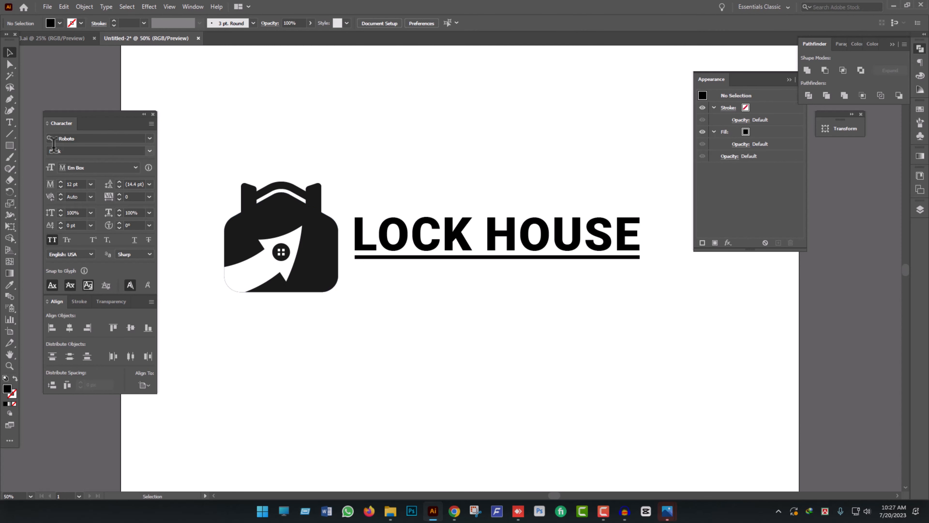
click(10, 122)
click(398, 292)
text(UNLOCK YOUR DREAM HOME)
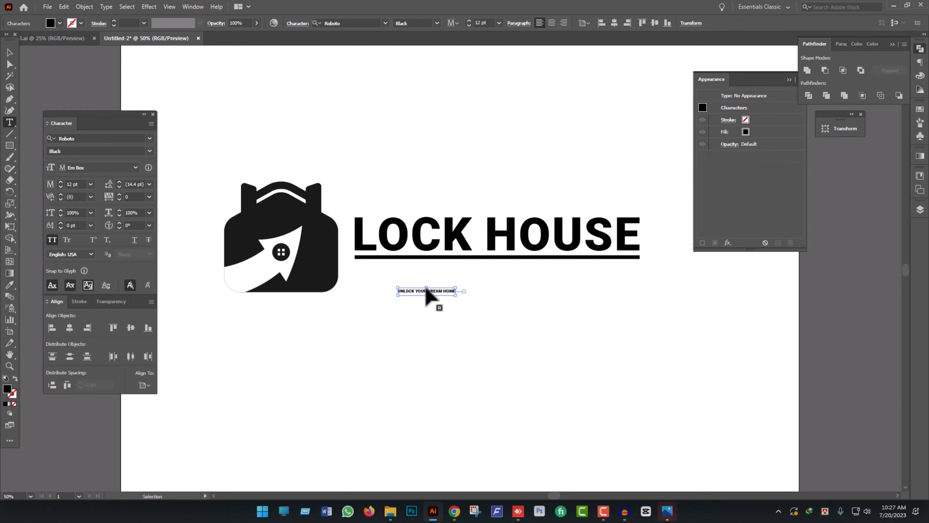
click(10, 52)
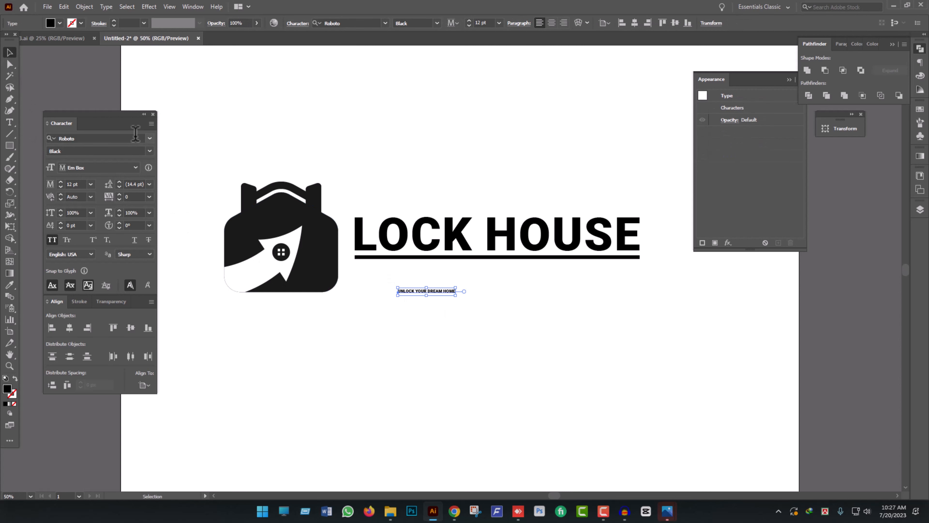
- Set the slogan to Roboto Regular and enlarge it to about 60 pt, fitting it directly beneath the underline at equal width
click(150, 153)
click(78, 224)
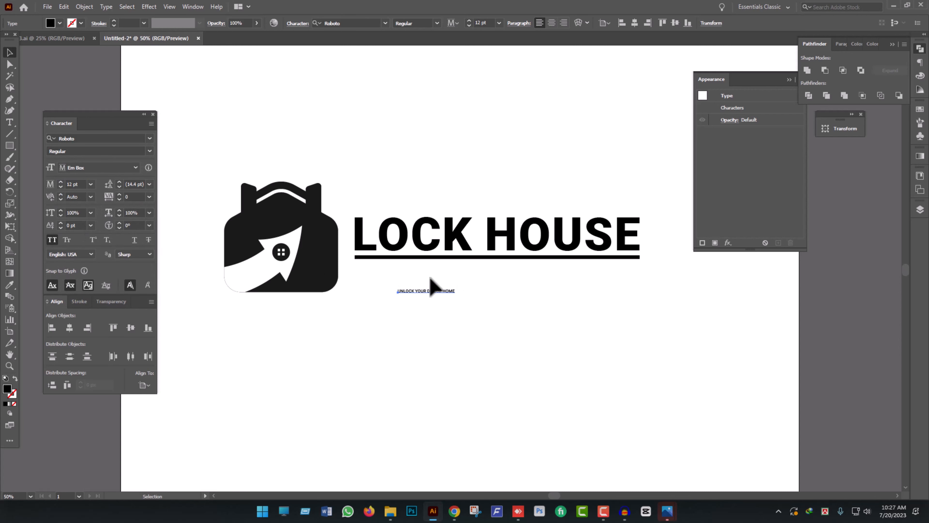
drag(453, 300, 417, 281)
drag(556, 283, 643, 303)
click(595, 317)
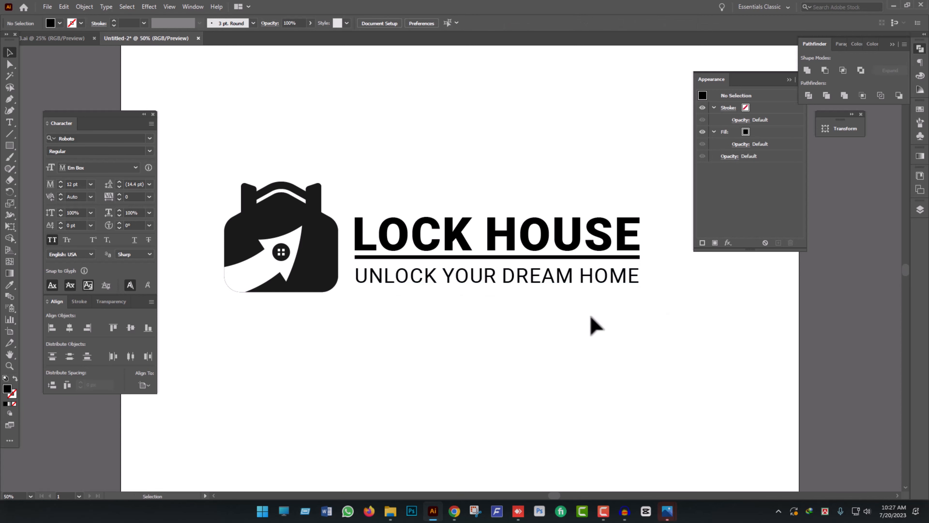
- Reduce the slogan text to about 48 pt and set its tracking to 200
drag(590, 318, 549, 326)
click(533, 293)
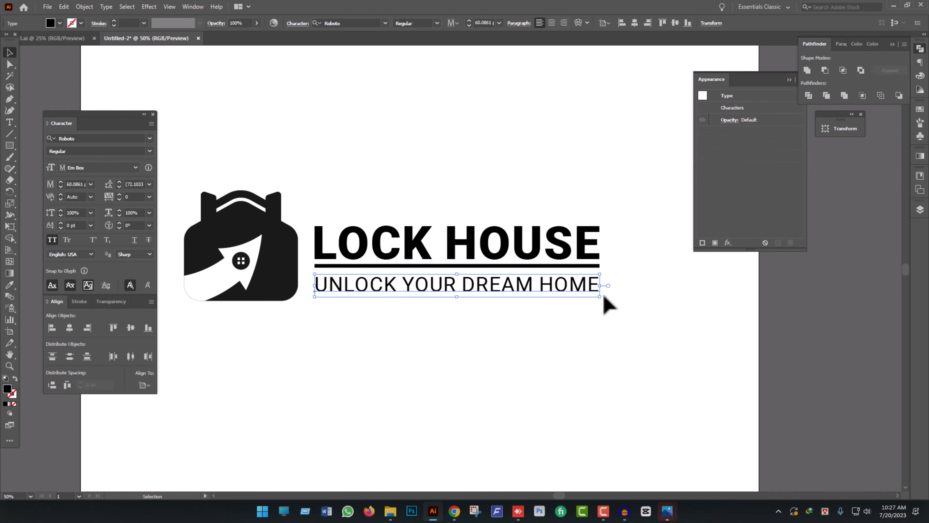
drag(600, 296, 541, 292)
click(149, 196)
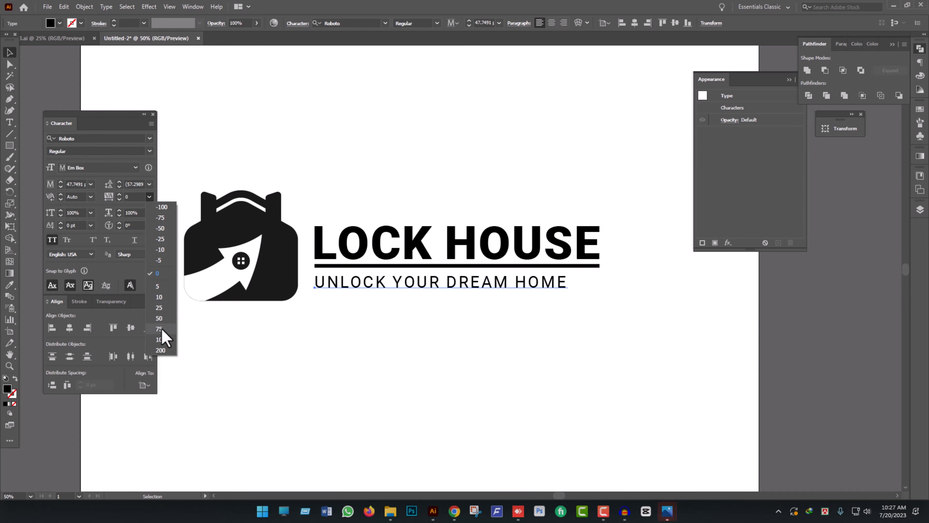
click(160, 350)
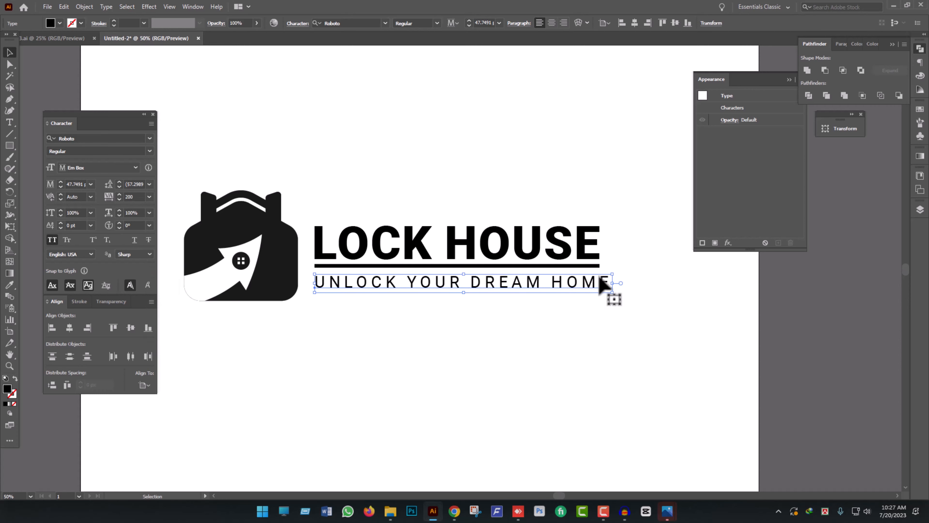
- Scale the slogan to about 46 pt so its end lines up with the underline's end
scroll(614, 291, up, 1)
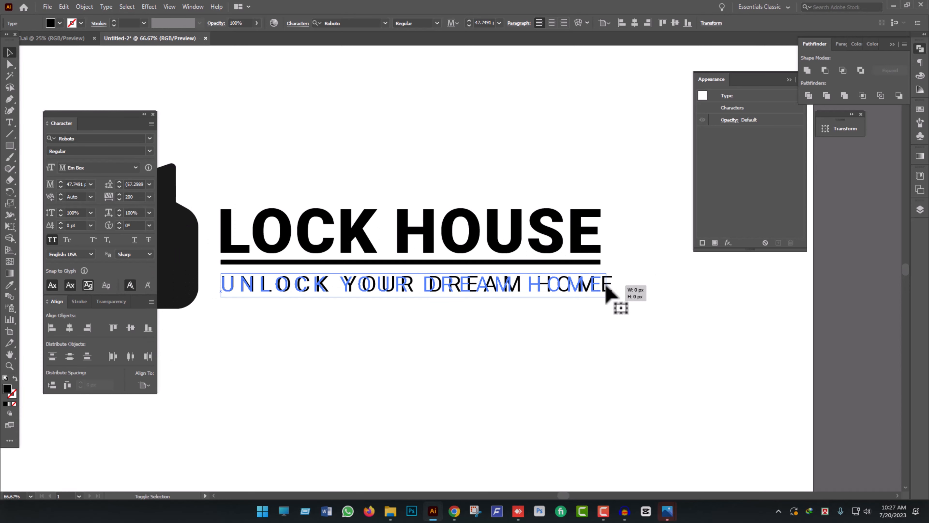
scroll(492, 300, up, 3)
drag(489, 297, 483, 287)
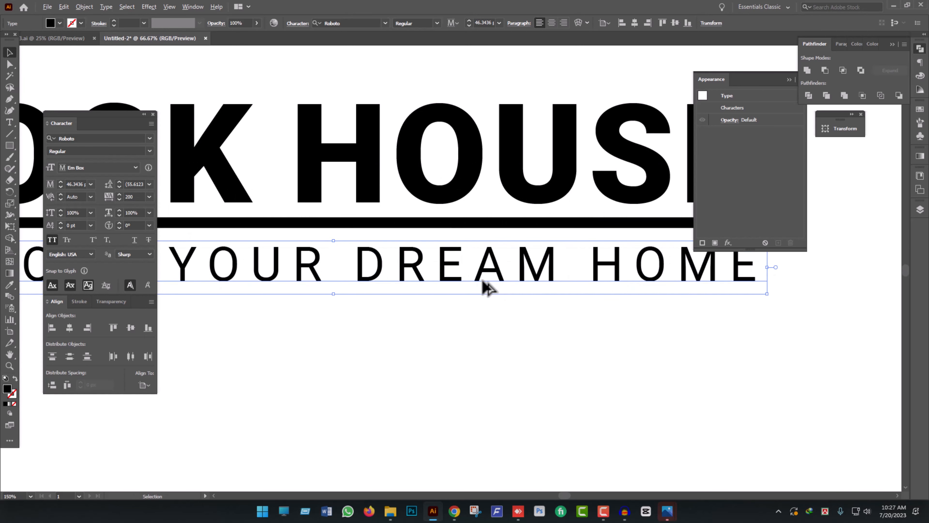
- Group the LOCK HOUSE text, the underline and the slogan
scroll(483, 286, down, 5)
drag(560, 335, 436, 201)
scroll(433, 201, down, 1)
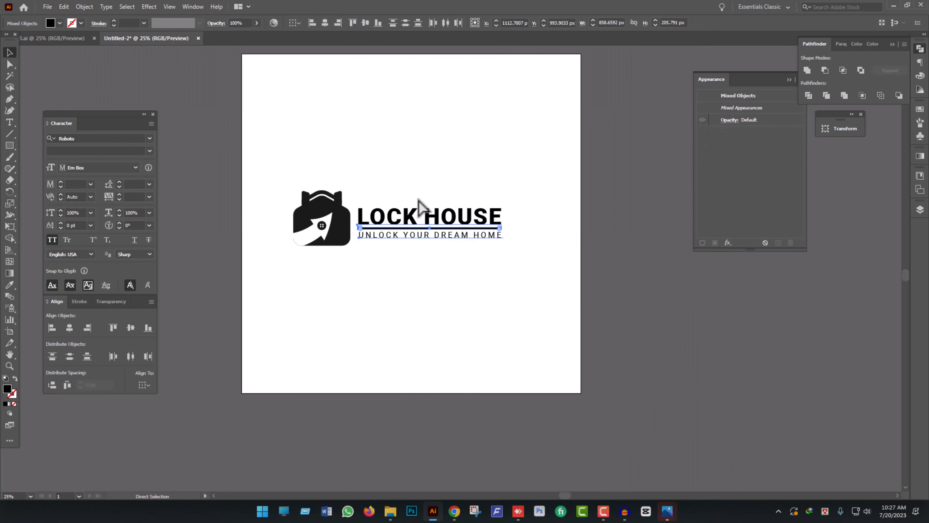
key(ctrl+g)
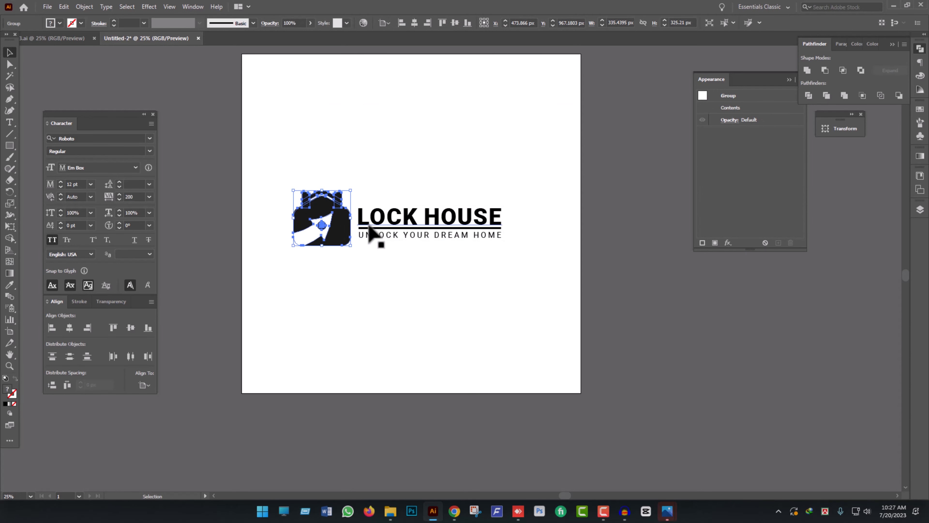
- Move the text group straight up by about 7 px relative to the house icon
scroll(365, 225, up, 3)
click(363, 224)
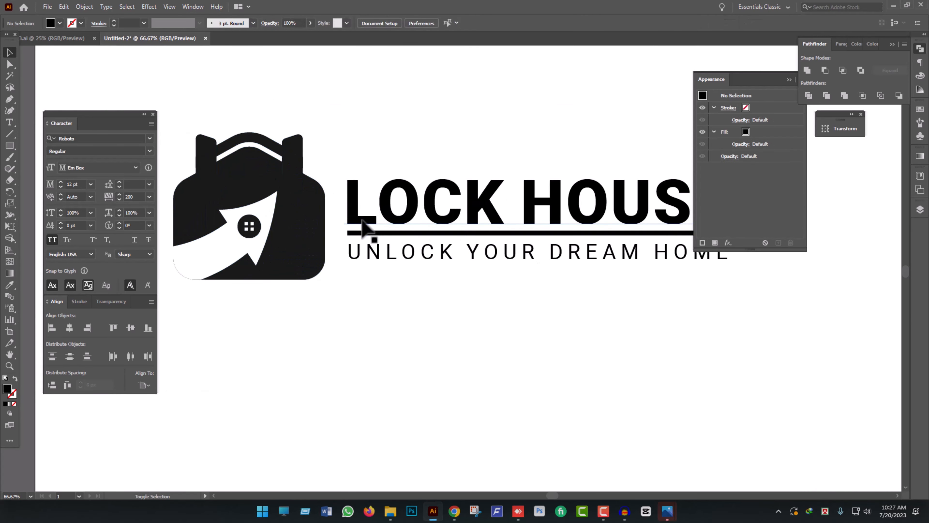
click(363, 224)
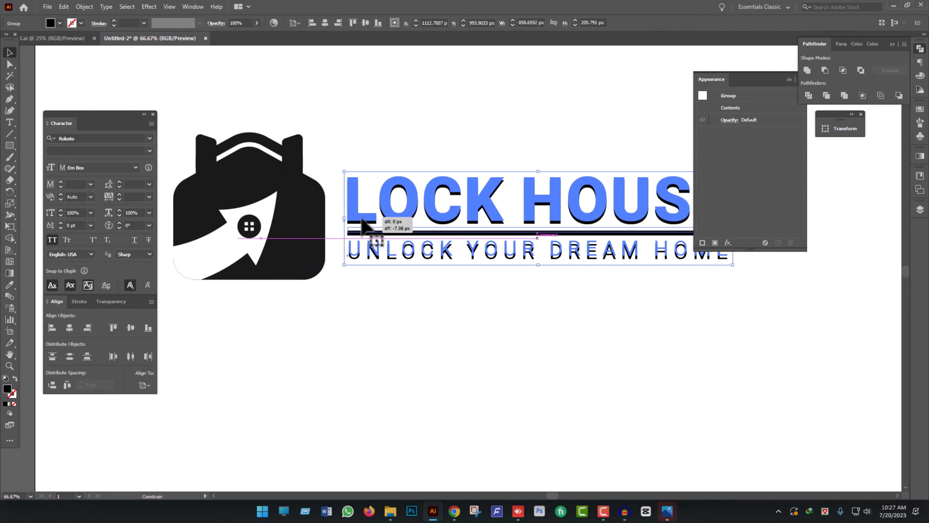
click(388, 313)
scroll(390, 316, down, 2)
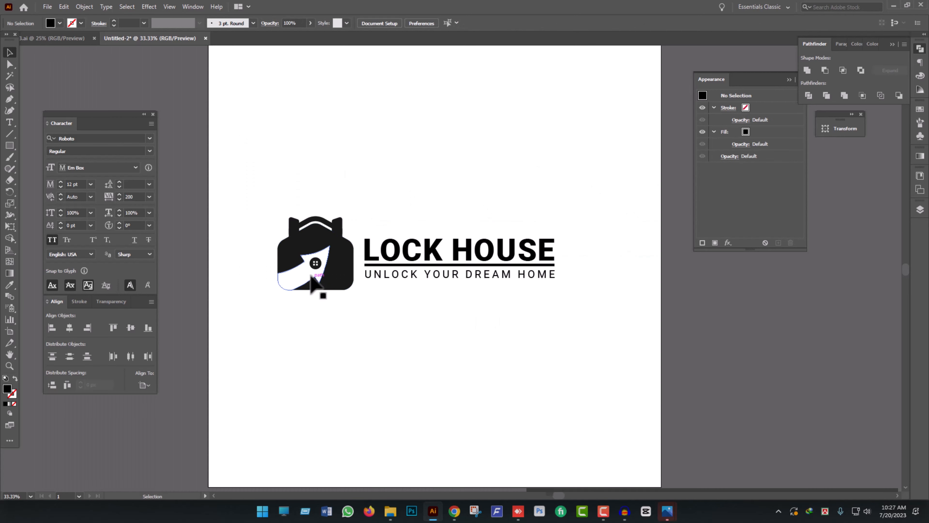
- Group the house icon with the text and center the group horizontally and vertically on the artboard
drag(539, 347, 296, 217)
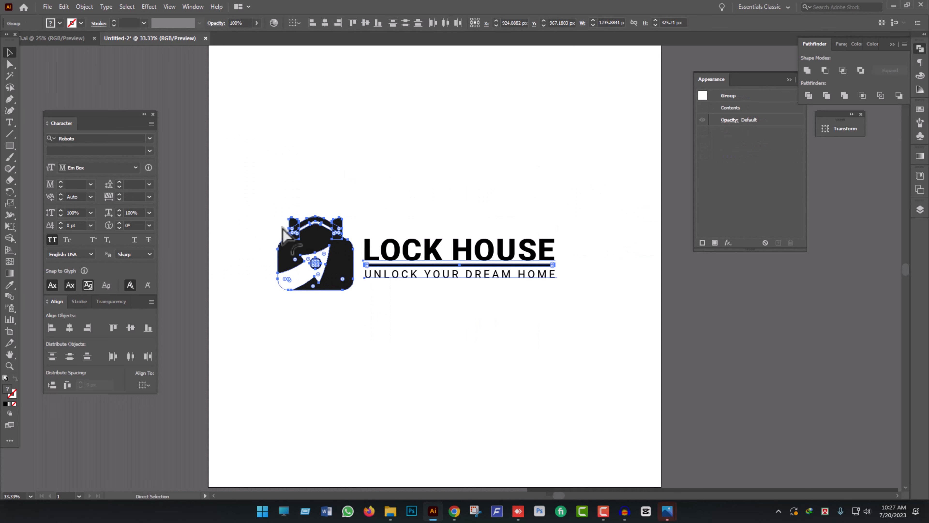
click(69, 327)
click(130, 327)
- Enlarge the complete logo group from its center to about 1428 px wide
scroll(416, 307, down, 1)
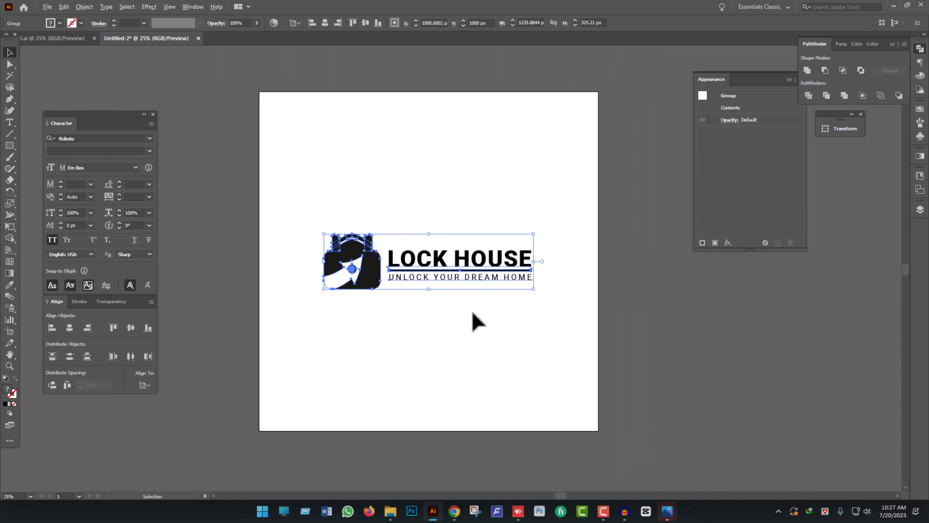
drag(539, 273, 552, 271)
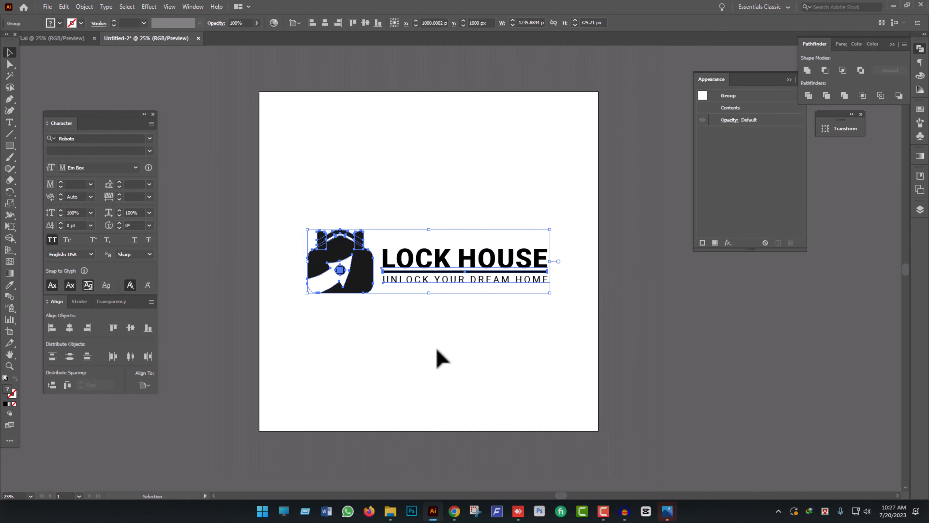
click(437, 357)
- Place a copy of the complete horizontal logo above the artboard and ungroup the original on the artboard
click(417, 340)
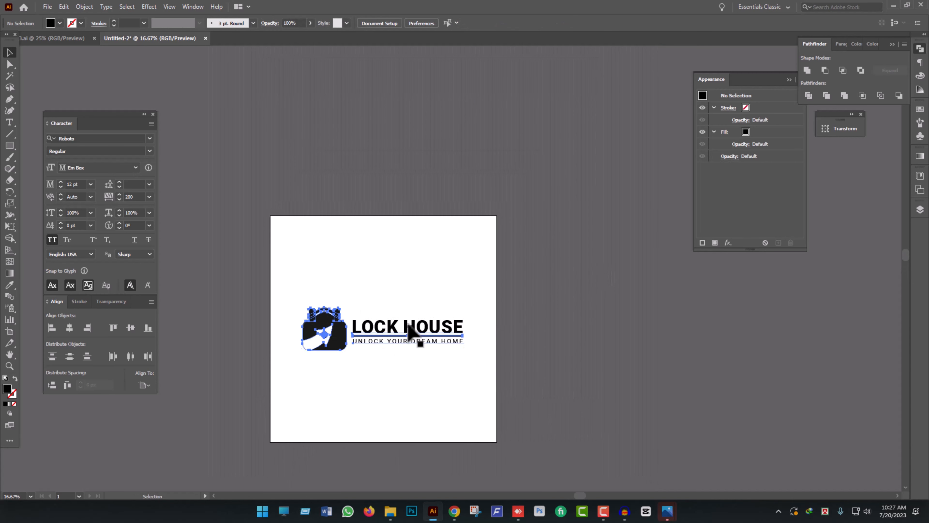
mouse_move(409, 330)
mouse_down()
mouse_move(410, 188)
mouse_move(421, 165)
mouse_move(393, 327)
mouse_up()
right_click(394, 327)
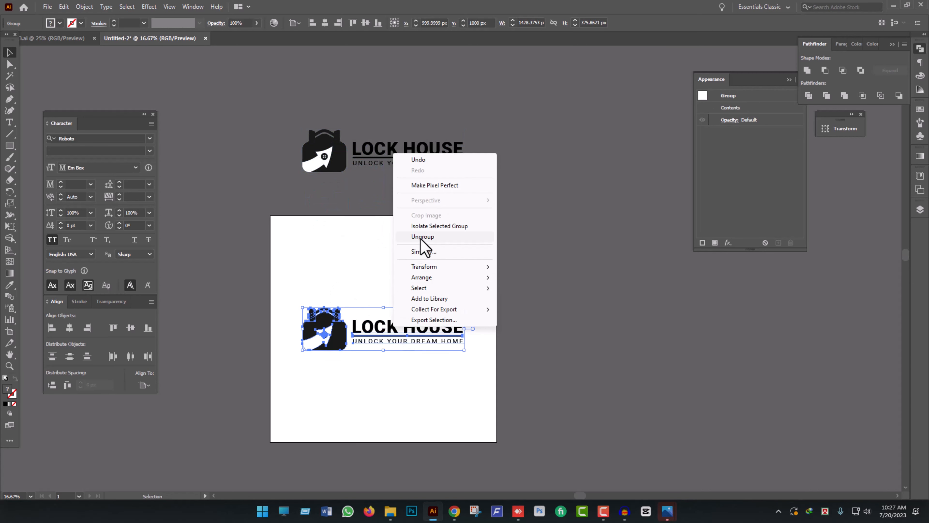
click(421, 238)
- Move the house icon above the LOCK HOUSE text and align their horizontal centers
click(334, 345)
drag(334, 345, 416, 306)
drag(345, 261, 402, 368)
click(69, 327)
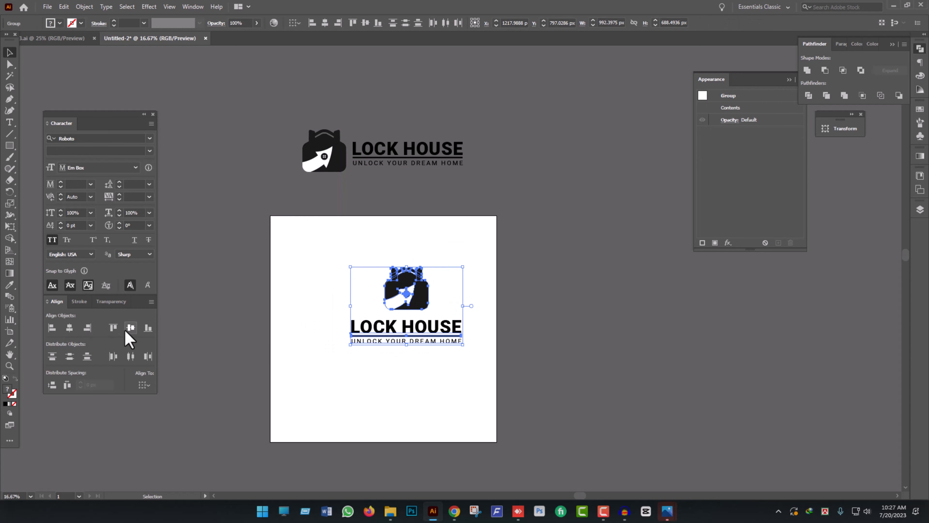
- Group the stacked icon and text and center the group horizontally and vertically on the artboard
key(a)
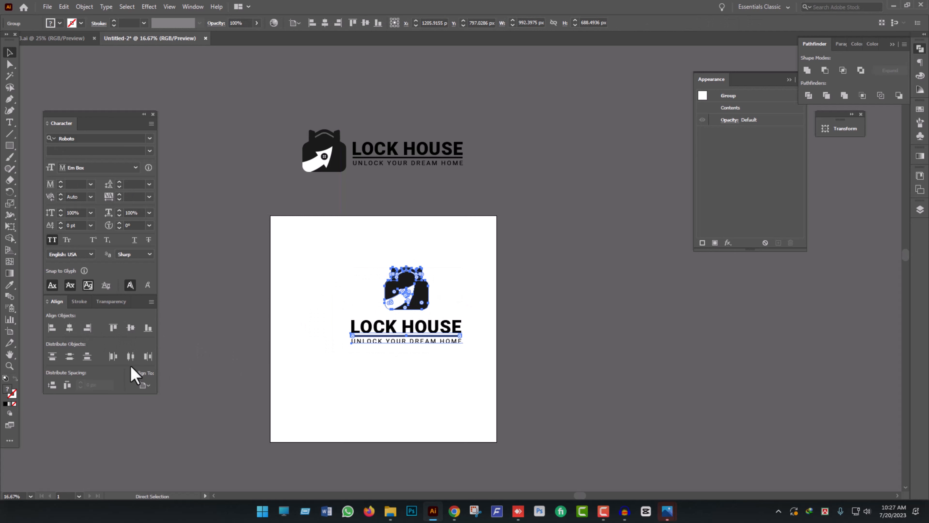
click(69, 327)
click(131, 327)
key(v)
- Ungroup the stacked logo and enlarge the house icon proportionally, keeping its bottom edge in place above the text
right_click(392, 332)
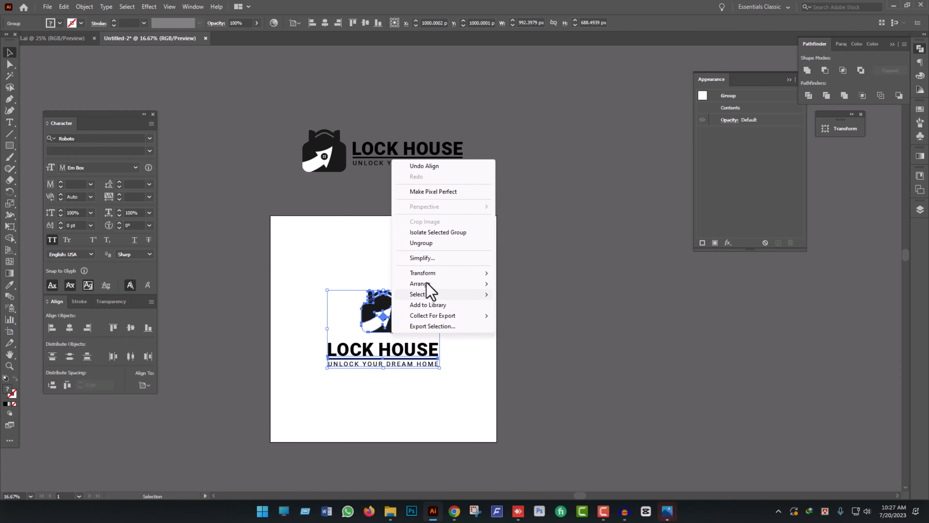
click(421, 243)
drag(326, 260, 434, 339)
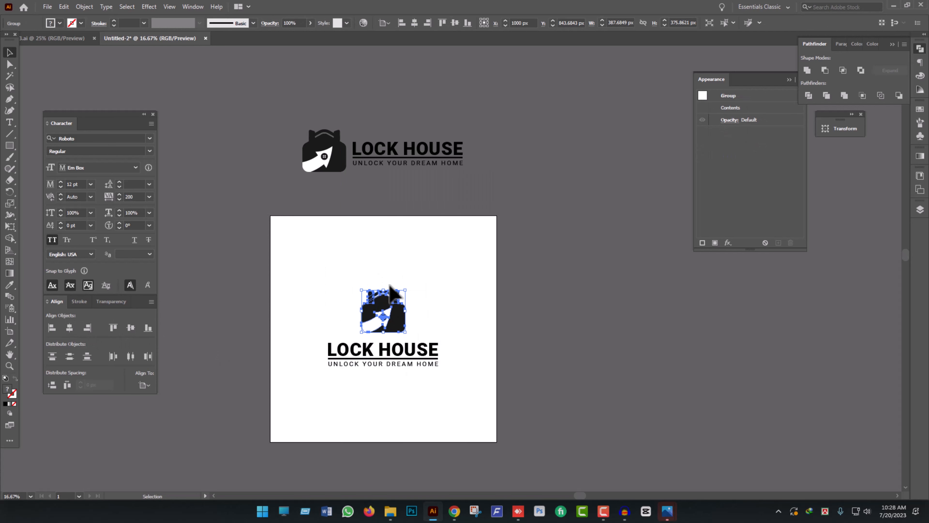
drag(383, 290, 384, 270)
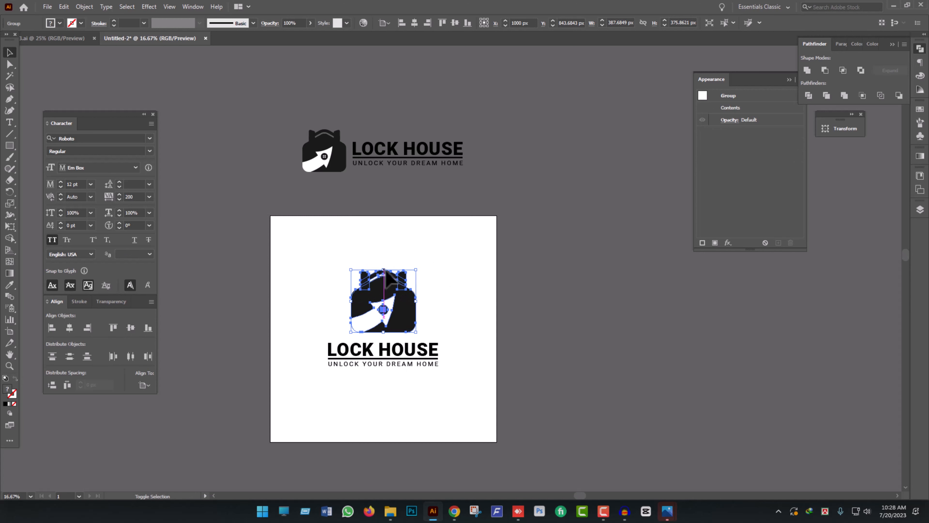
- Place a copy of the LOCK HOUSE text group on the canvas beside the artboard, level with the original text
click(459, 327)
scroll(462, 344, down, 2)
drag(464, 357, 271, 222)
click(383, 352)
click(399, 323)
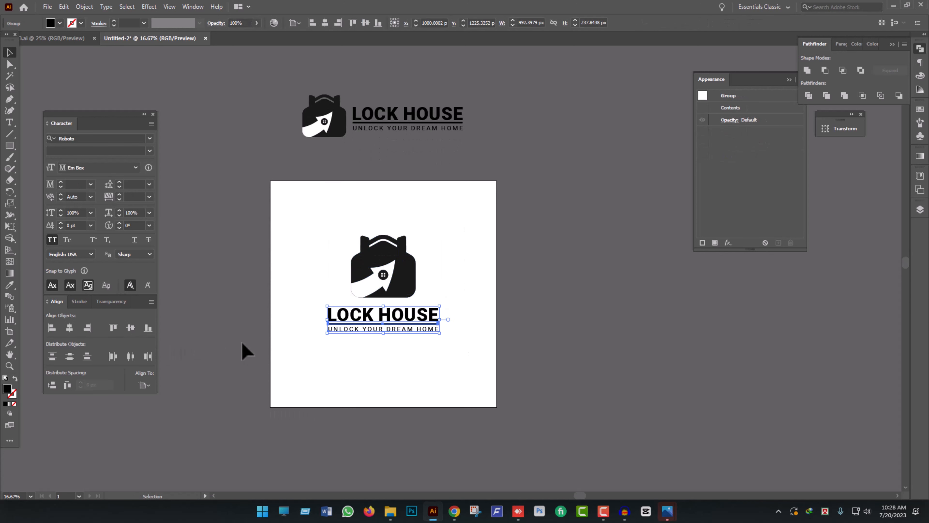
drag(446, 357, 303, 232)
click(425, 344)
click(414, 331)
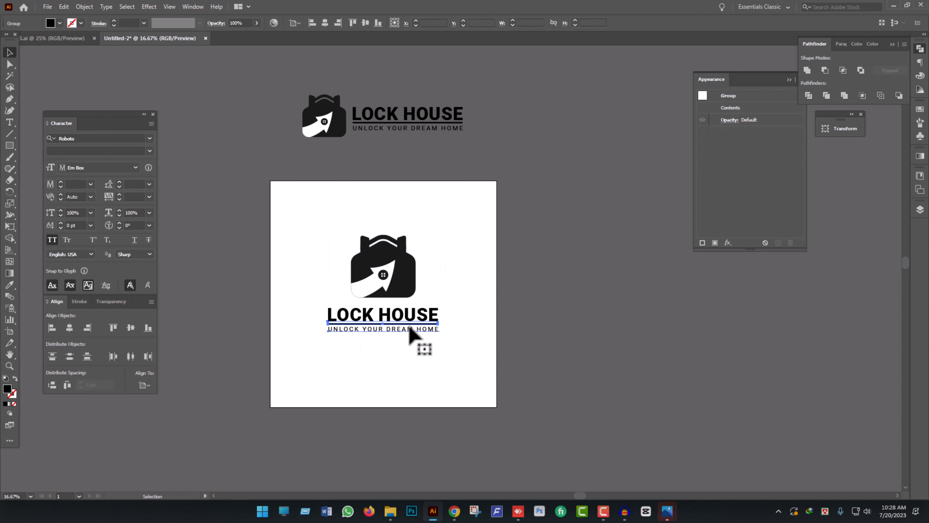
drag(402, 326, 659, 326)
- Expand the LOCK HOUSE text group on the artboard into outlines, with Object and Fill included
click(414, 328)
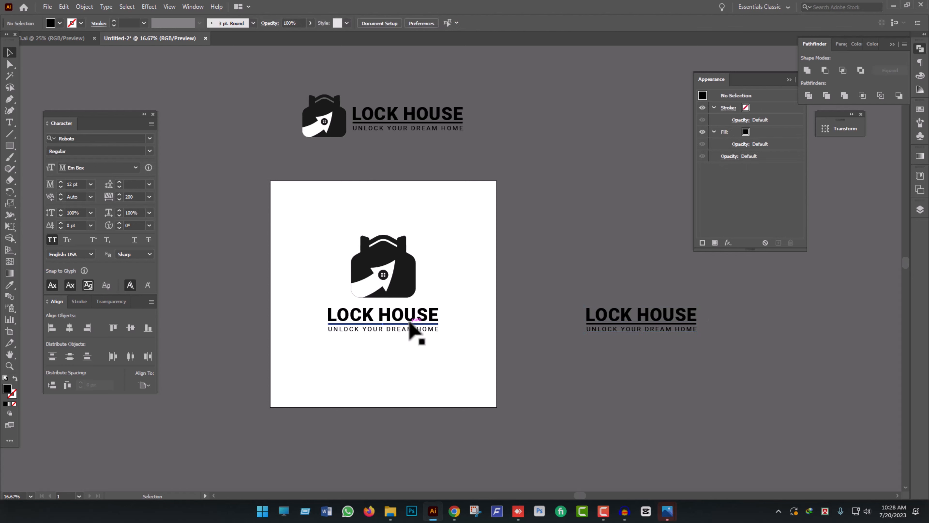
click(85, 7)
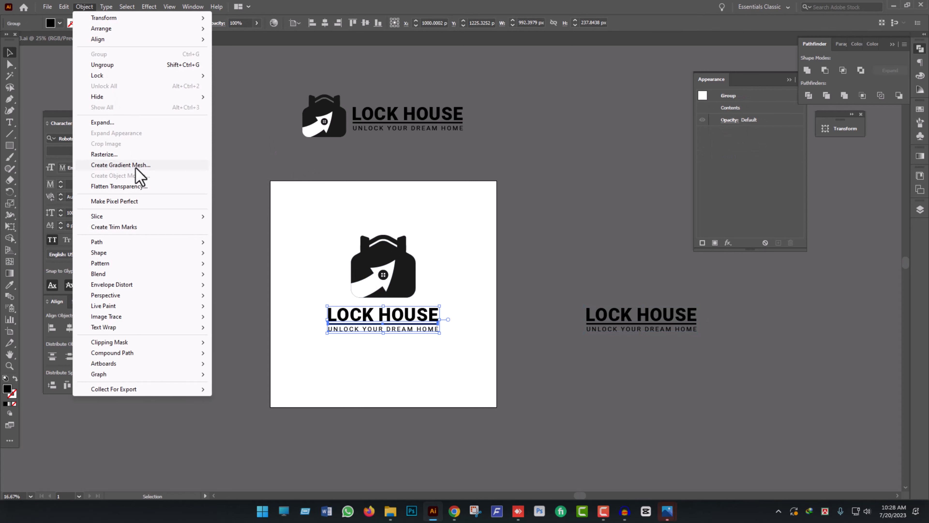
click(106, 122)
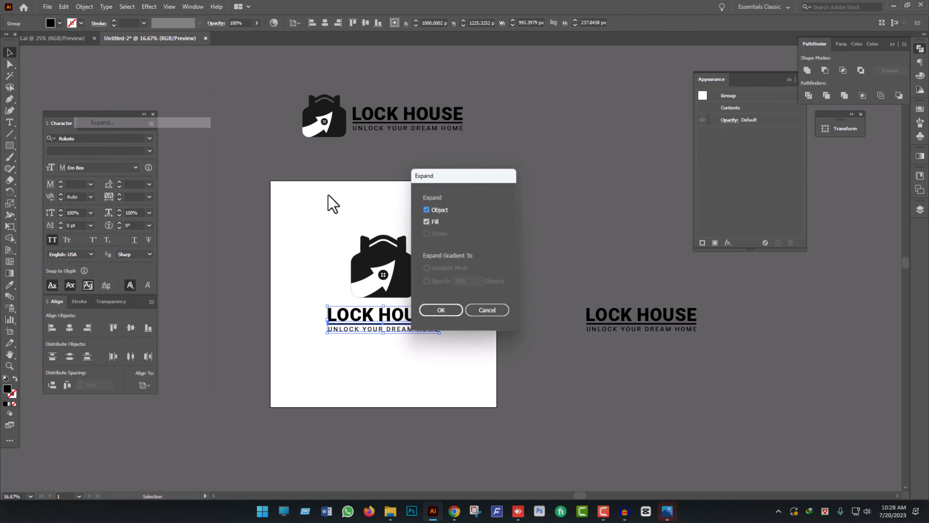
click(446, 314)
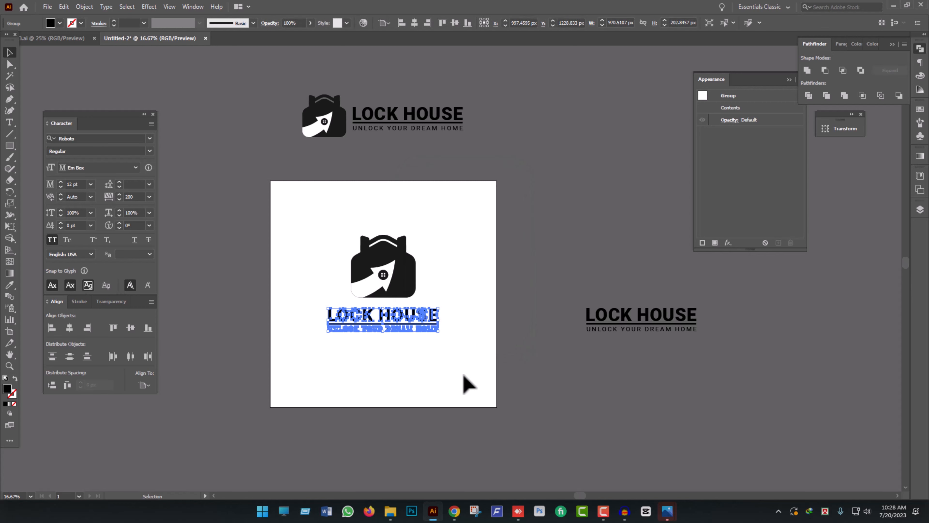
- Group the house icon with the expanded text and center the group vertically on the artboard
drag(458, 367, 310, 230)
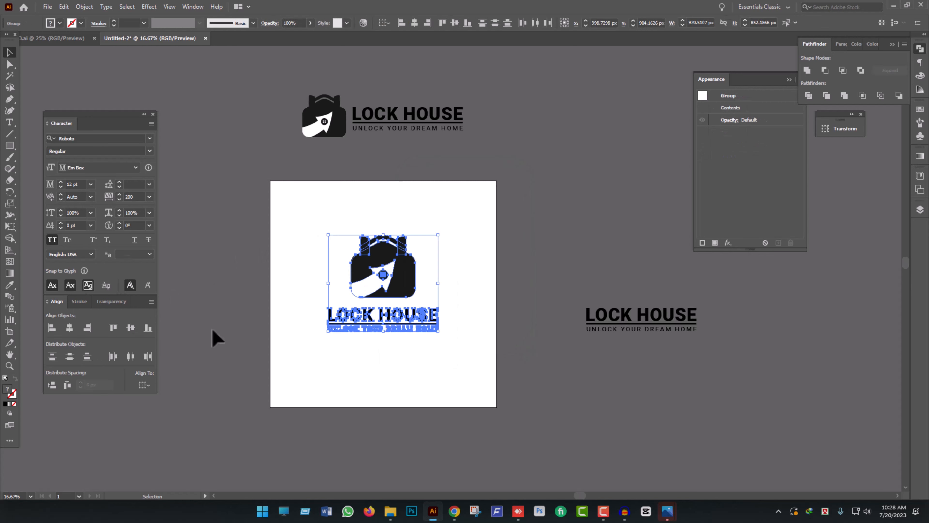
key(a)
drag(454, 372, 340, 230)
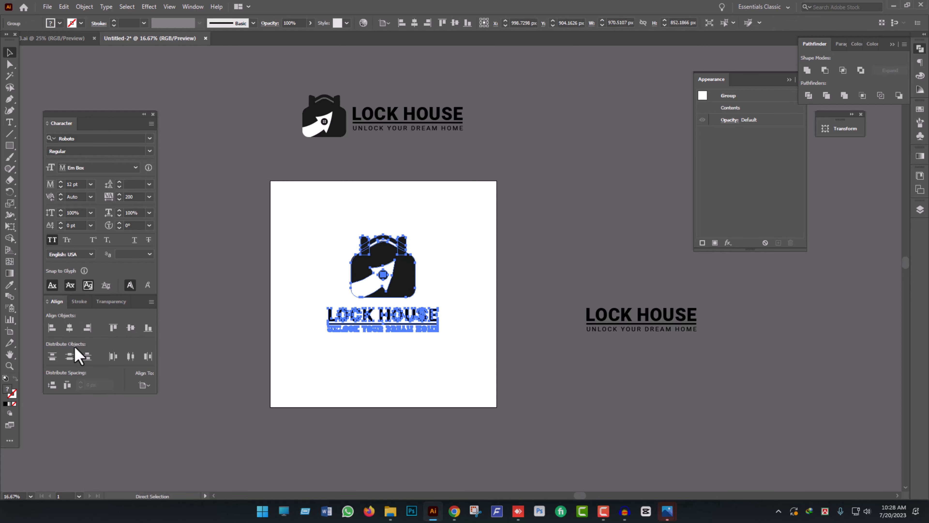
click(131, 328)
key(v)
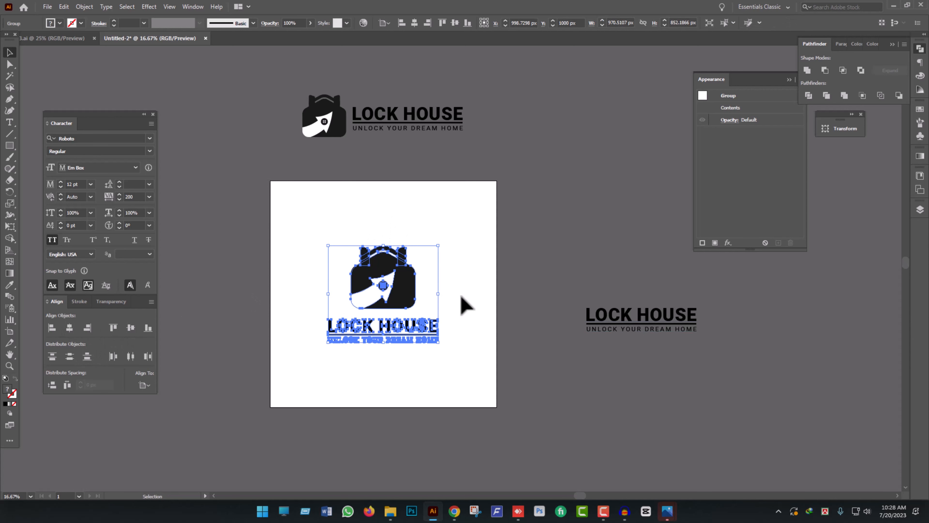
- Enlarge the stacked logo group proportionally from its center and deselect it
drag(439, 294, 475, 302)
click(488, 375)
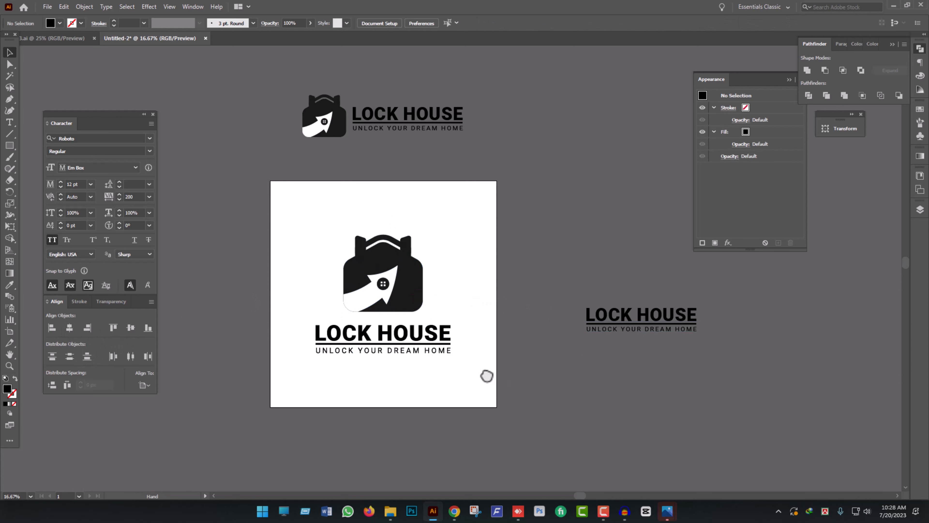
drag(439, 365, 526, 346)
scroll(511, 334, up, 1)
drag(597, 305, 618, 332)
scroll(609, 326, up, 1)
scroll(605, 324, down, 1)
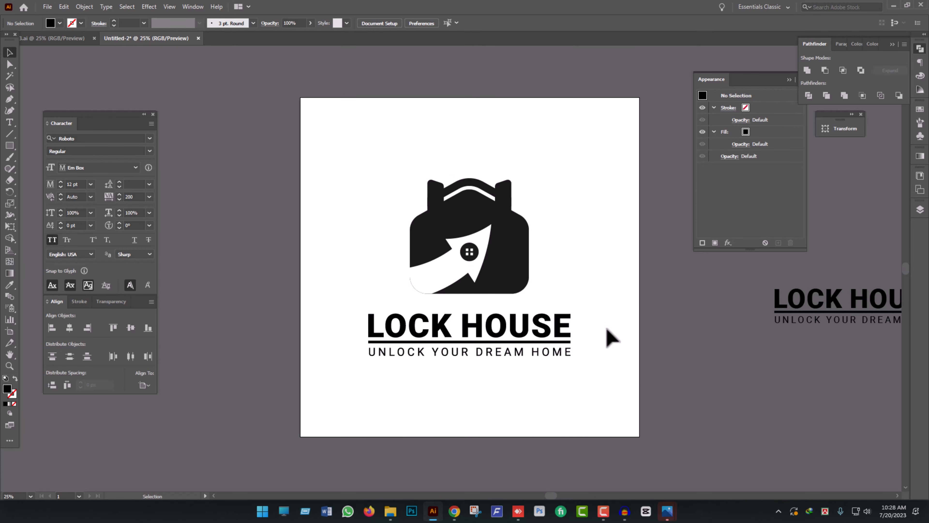